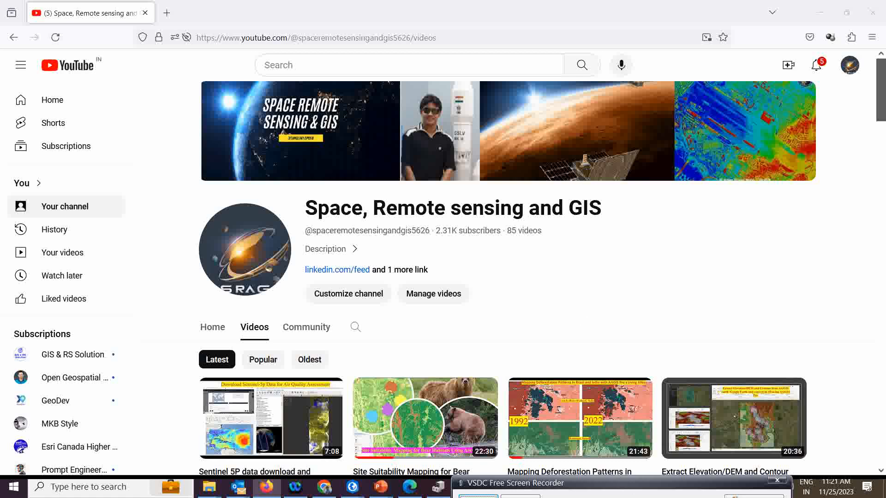
- Switch to Chrome, search Google for "chrs data portal" and open the CHRS Data Portal result in a new tab
mouse_move(325, 494)
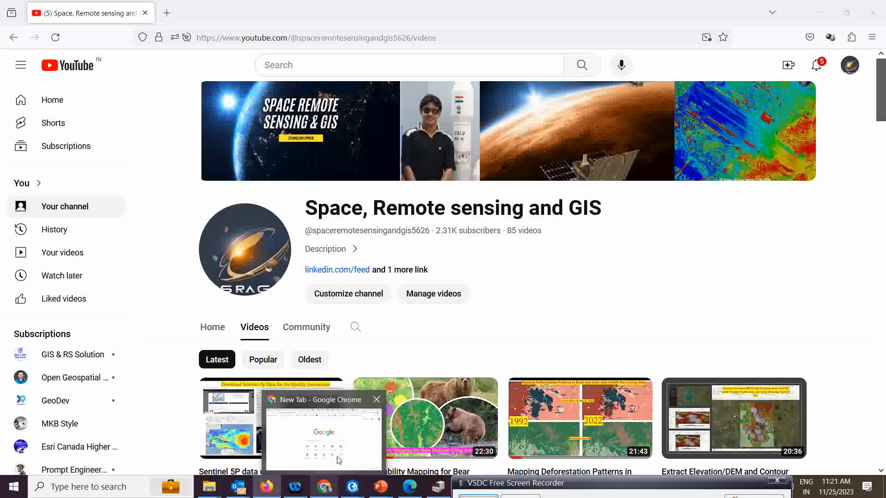
click(339, 412)
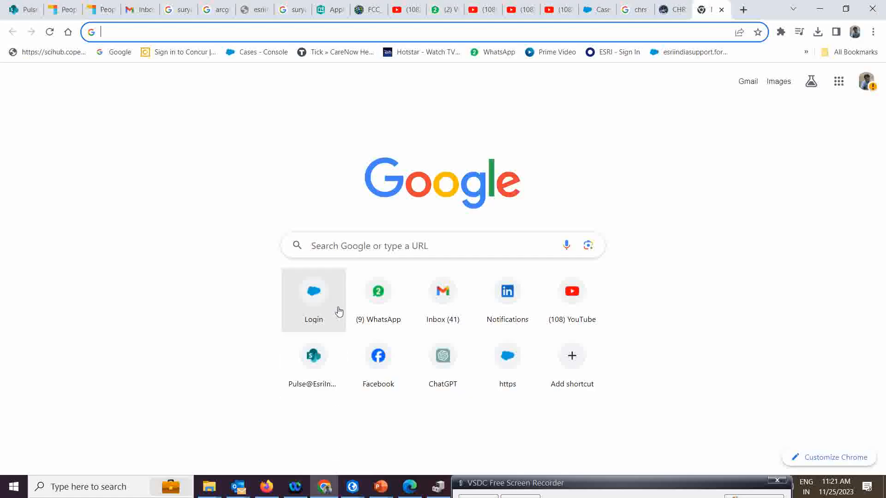
click(346, 250)
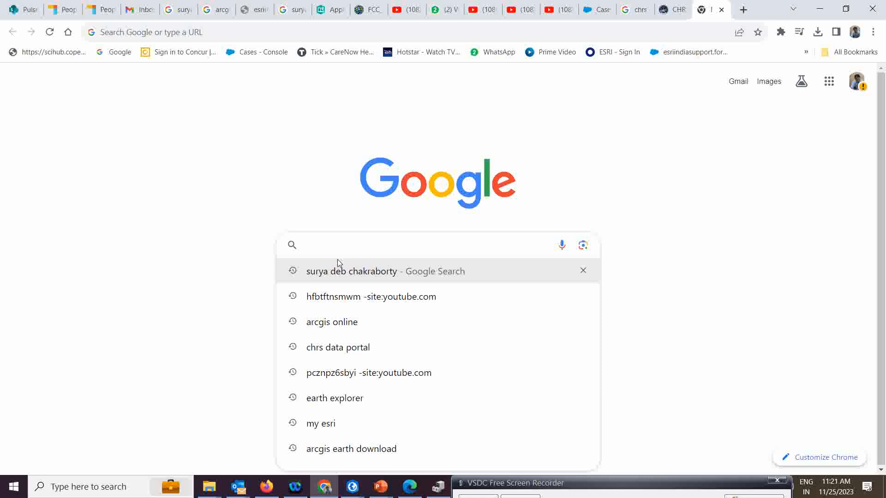
text(chrs data portal)
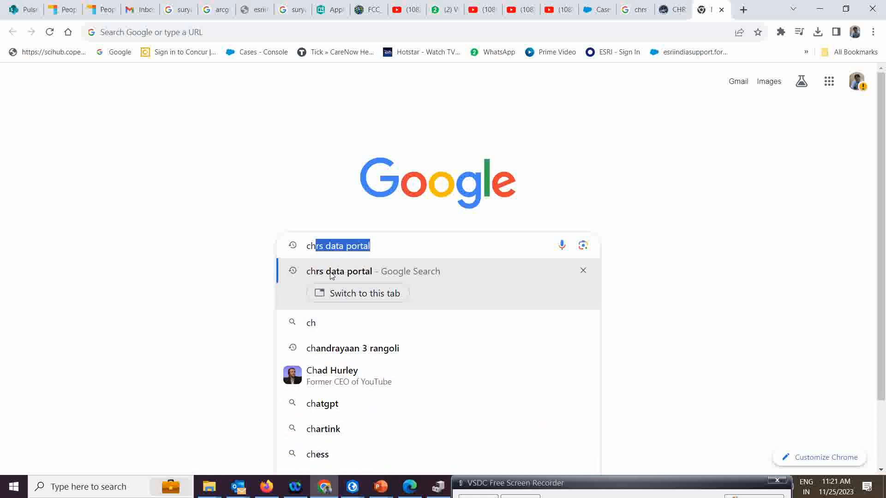
click(334, 273)
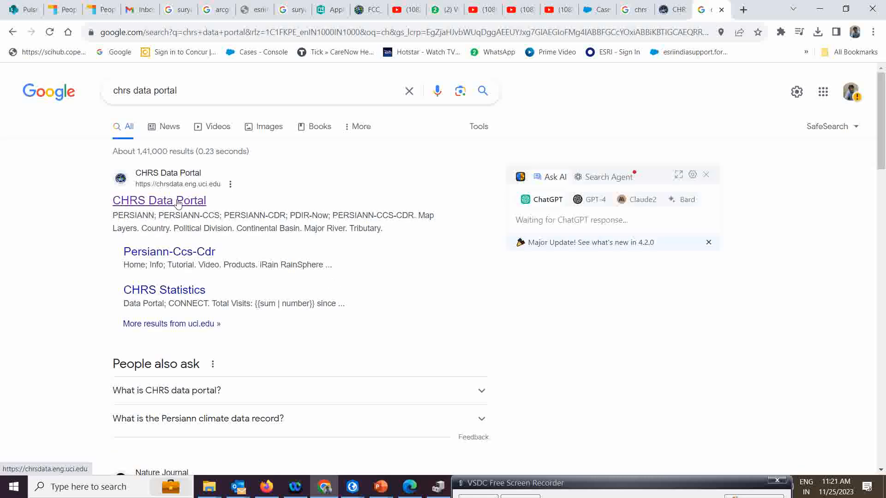
right_click(179, 204)
click(229, 210)
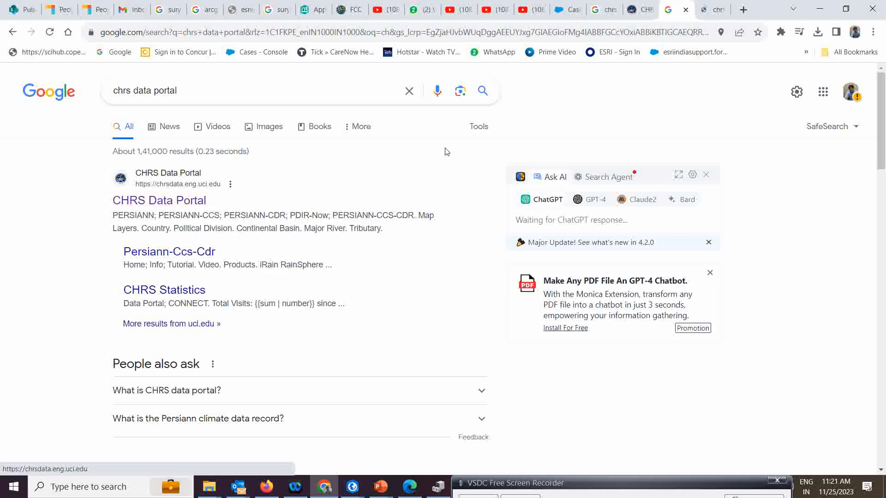
click(714, 9)
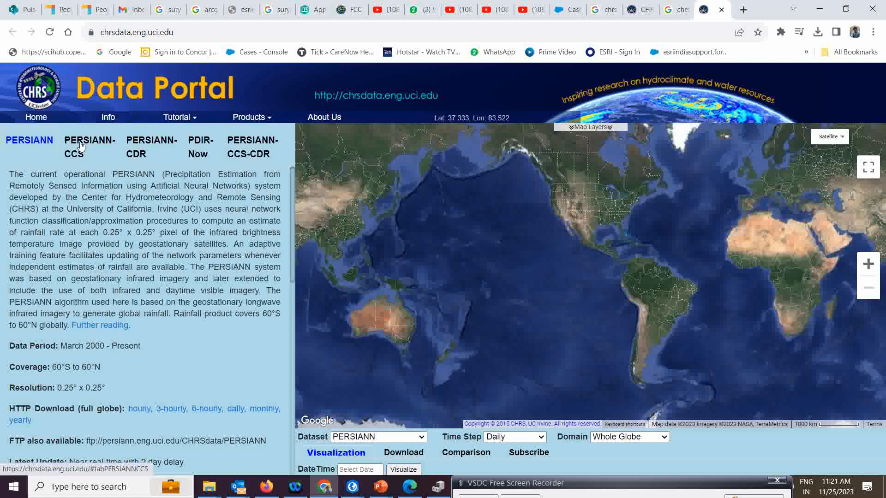
- Display the PERSIANN-CCS product description and set the map's dataset to PERSIANN-CCS
click(92, 155)
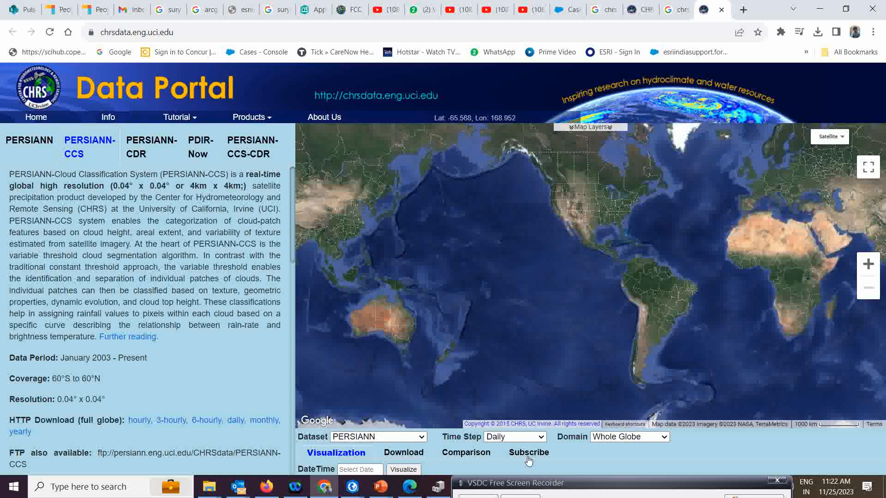
click(422, 438)
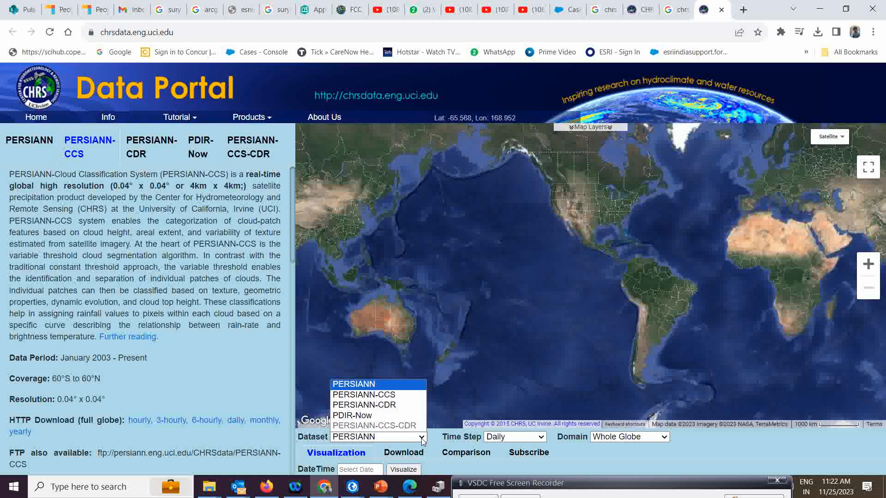
click(372, 398)
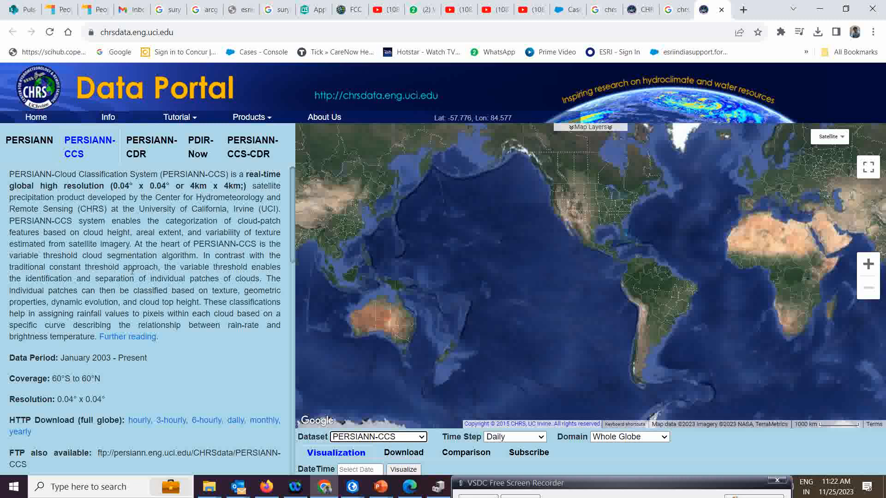
- Read through the PERSIANN-CCS description, including its data period, coverage, resolution, download options and selected references
scroll(132, 275, down, 2)
scroll(149, 338, down, 2)
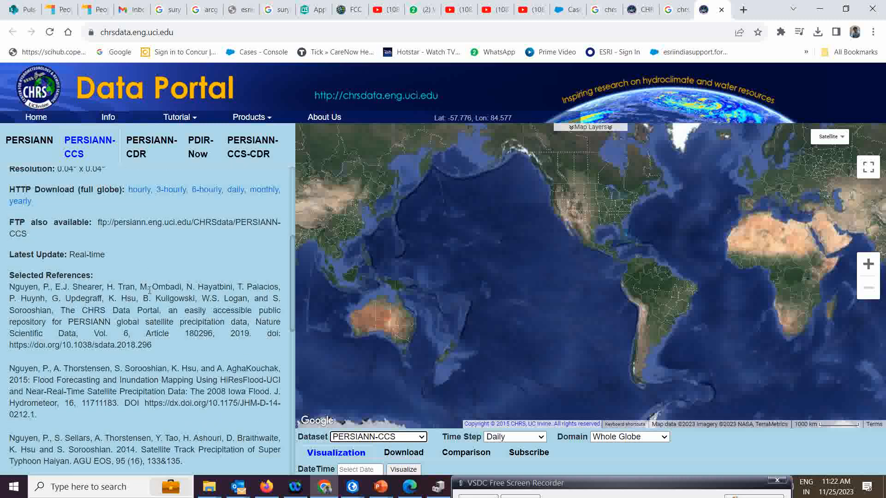
scroll(143, 281, down, 3)
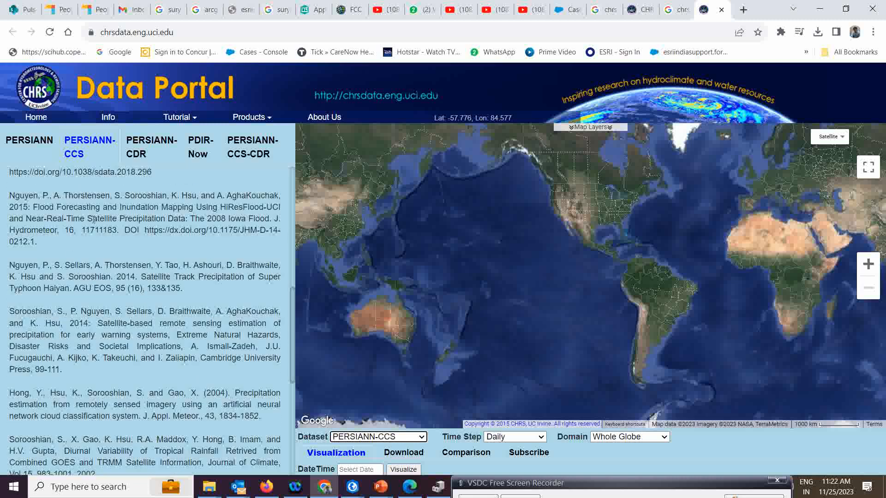
scroll(92, 353, down, 2)
scroll(118, 350, down, 5)
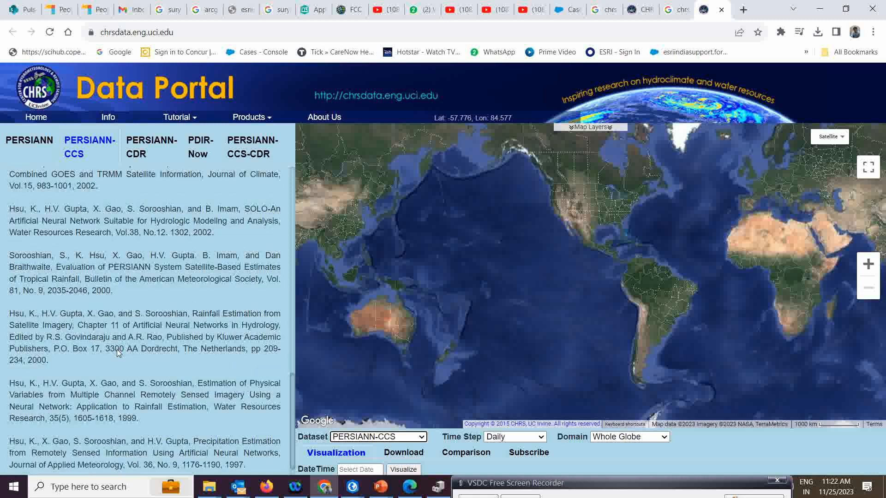
scroll(117, 350, up, 11)
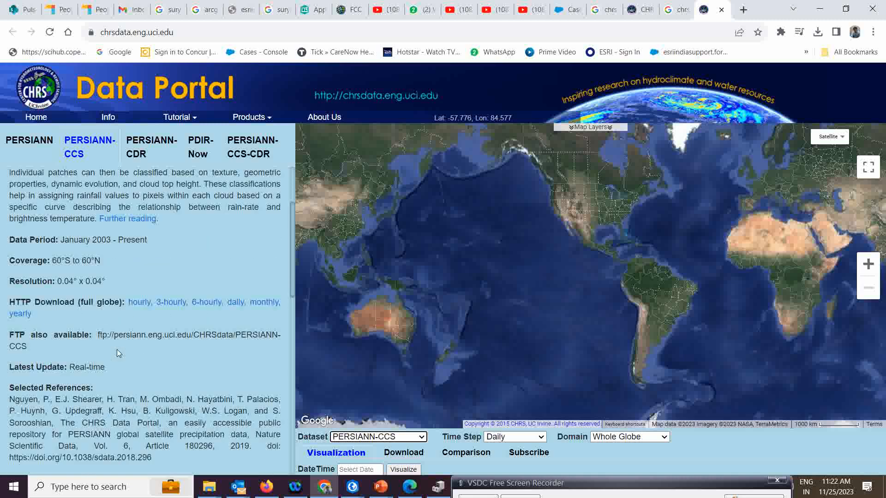
scroll(117, 350, down, 4)
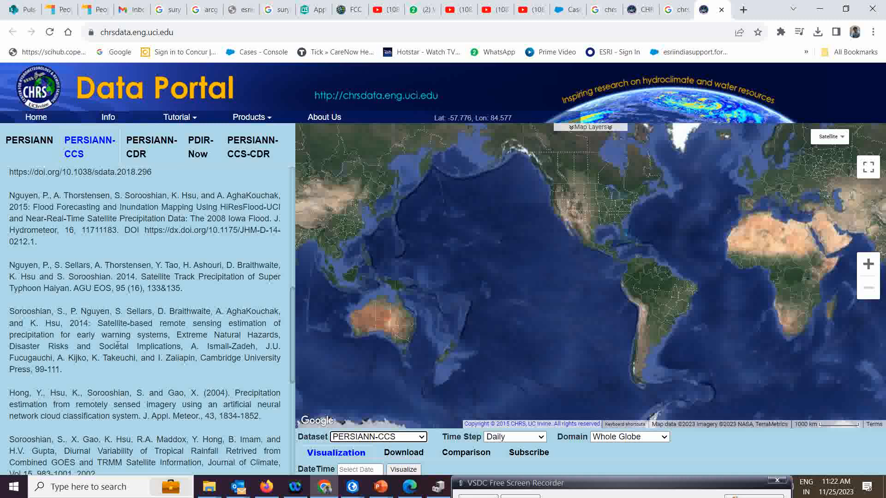
scroll(117, 341, up, 2)
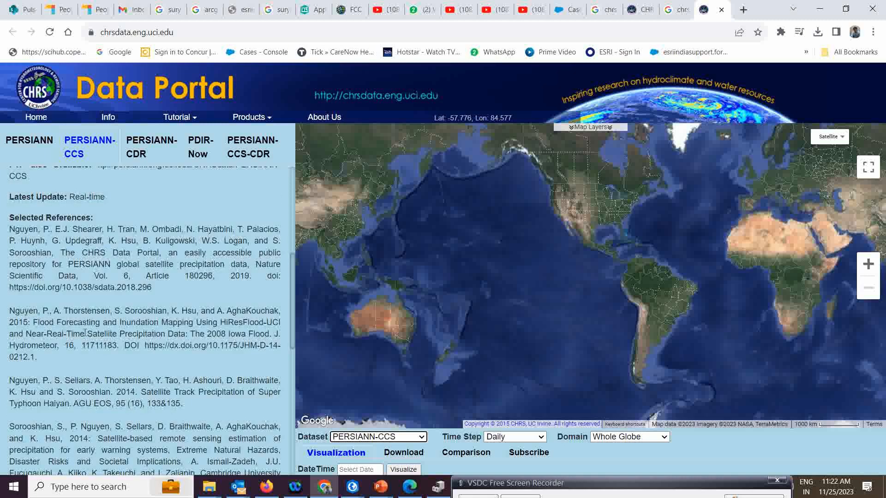
scroll(134, 342, up, 5)
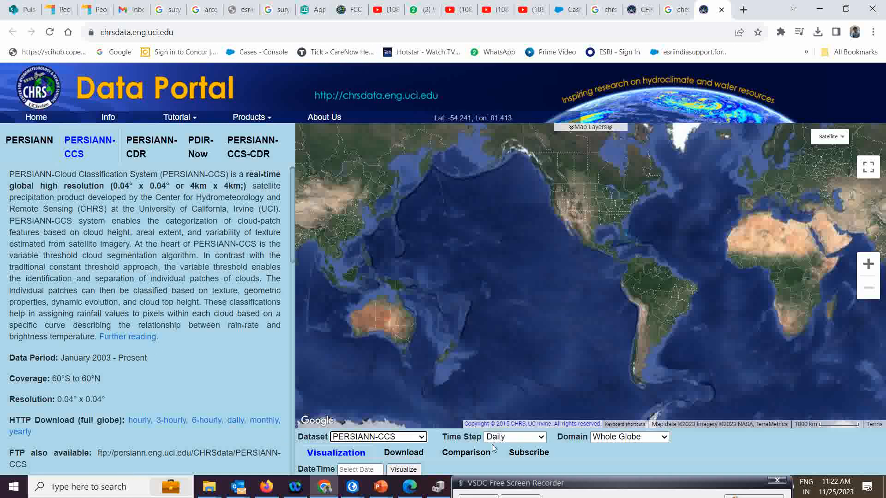
- Set the time step of the PERSIANN-CCS data to Yearly
click(541, 438)
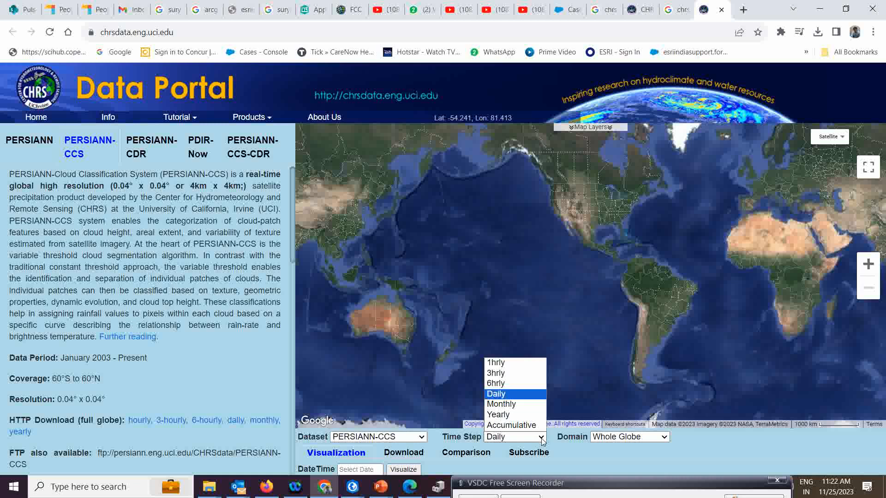
click(504, 416)
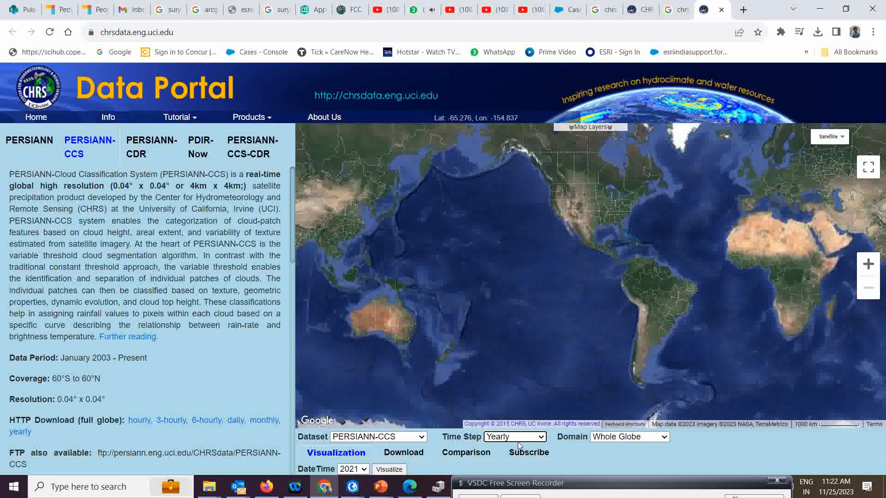
- Set the domain to Country and select India on the map
click(665, 437)
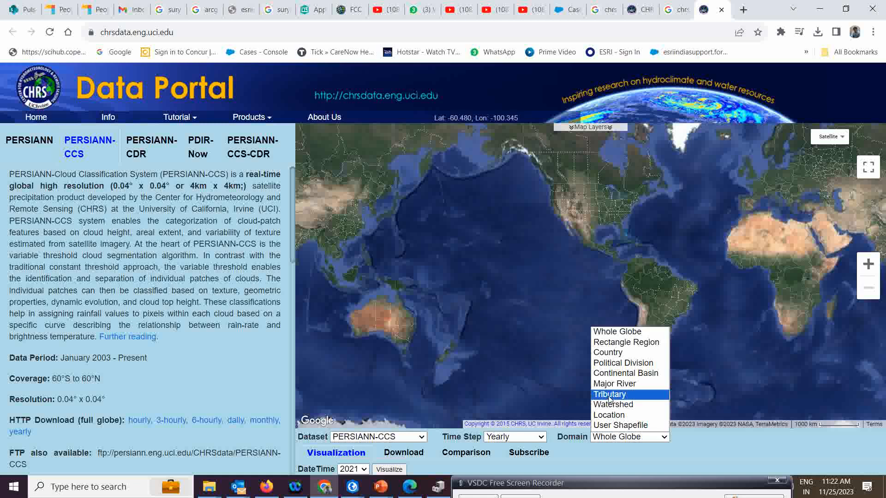
click(614, 354)
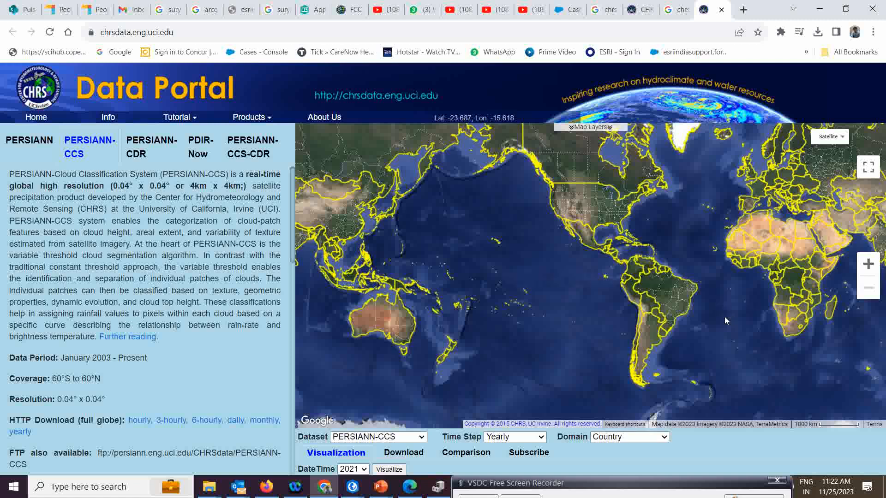
drag(725, 317, 528, 311)
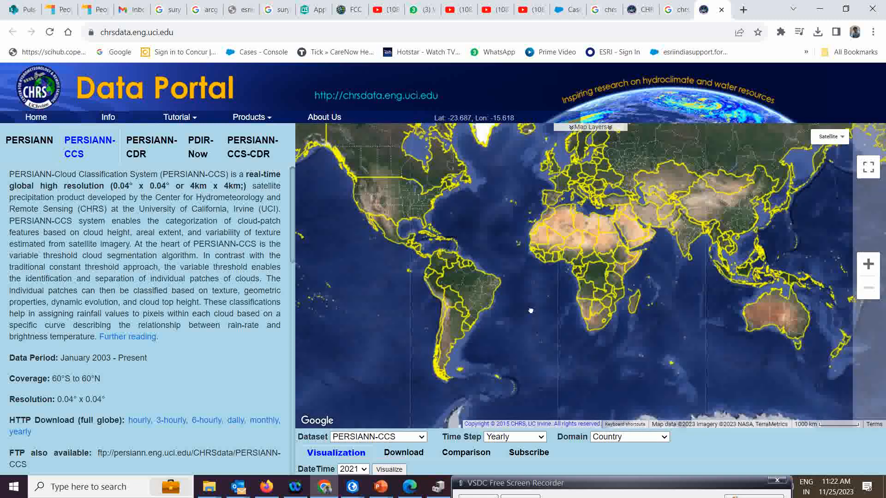
click(685, 235)
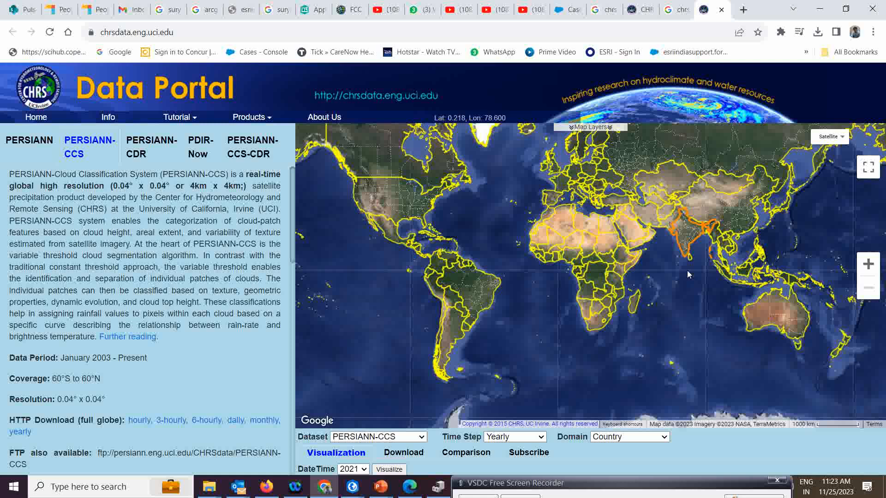
- Set the domain to Political Division and select the state of West Bengal on the map
scroll(687, 271, up, 2)
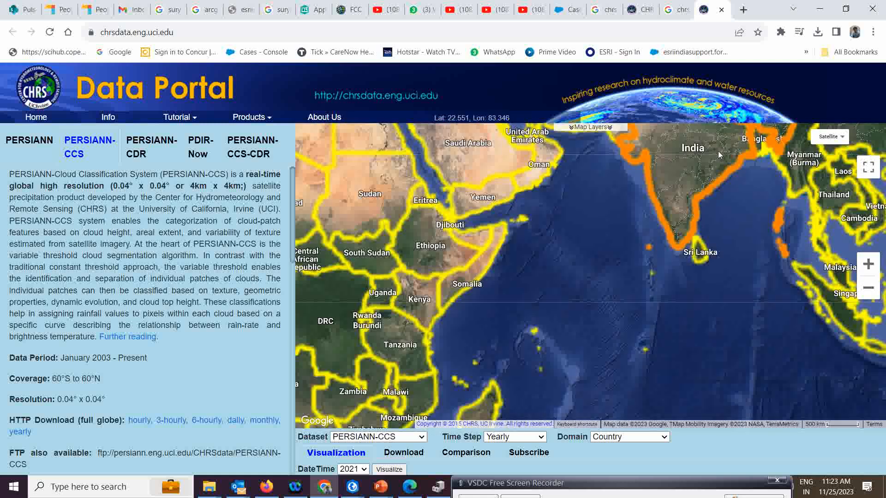
scroll(720, 157, up, 1)
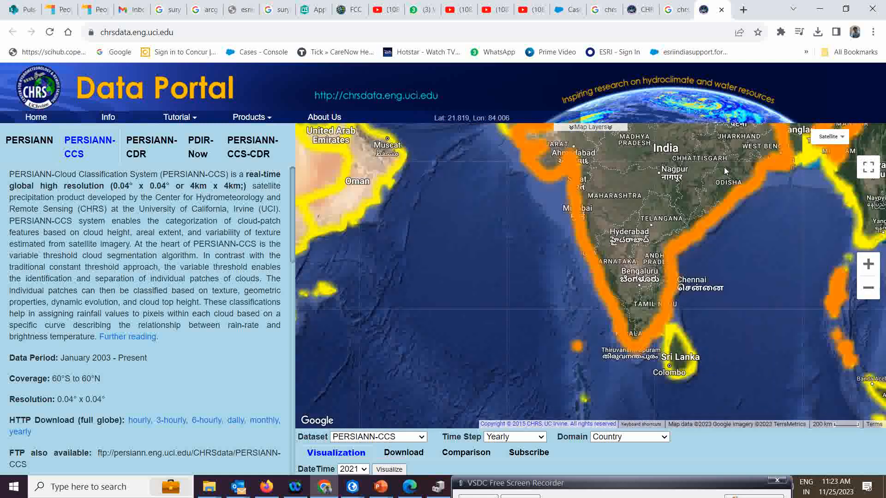
drag(724, 167, 700, 207)
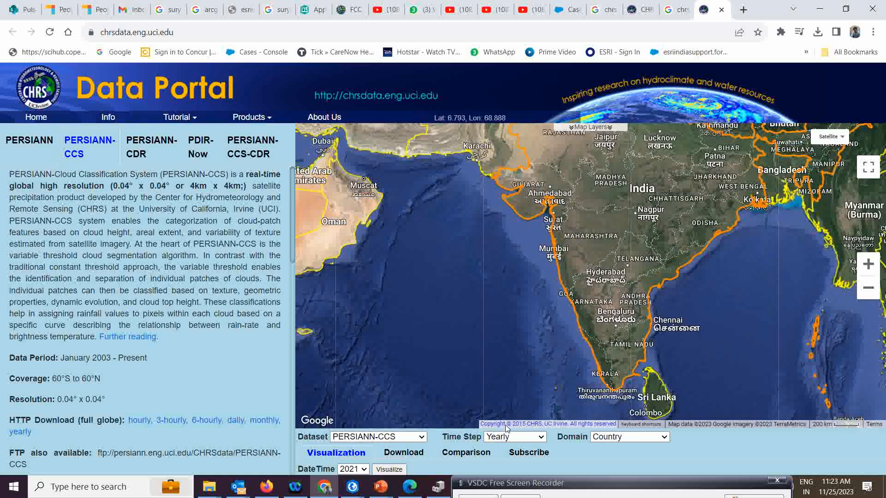
click(665, 439)
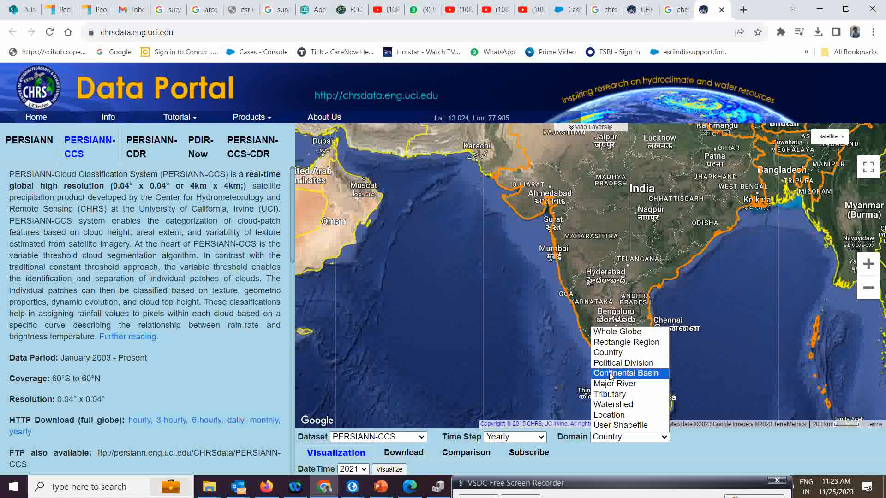
click(623, 362)
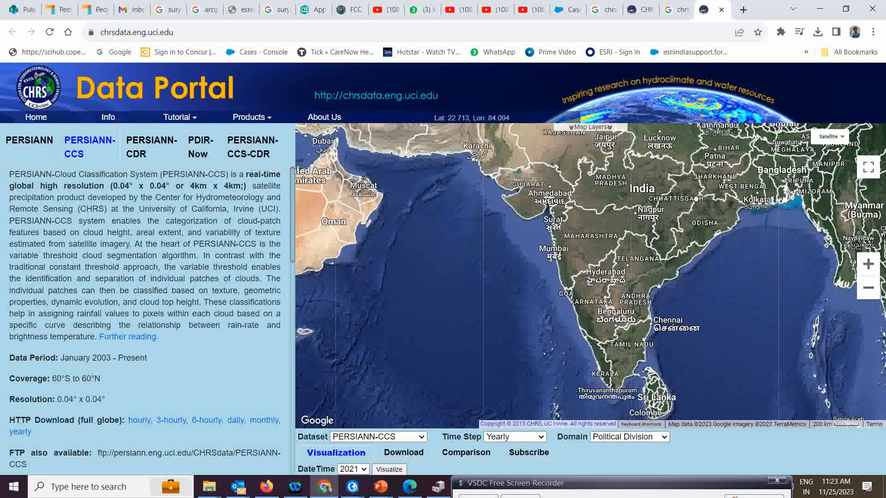
drag(697, 203, 665, 243)
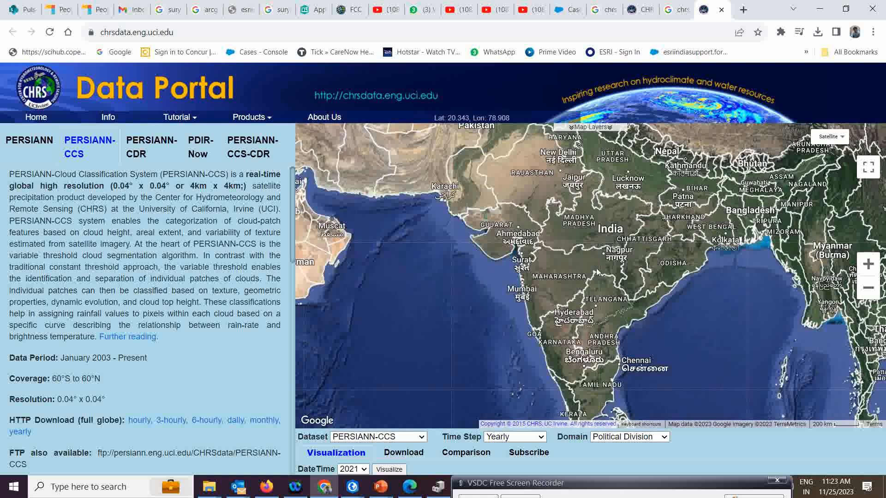
double_click(722, 218)
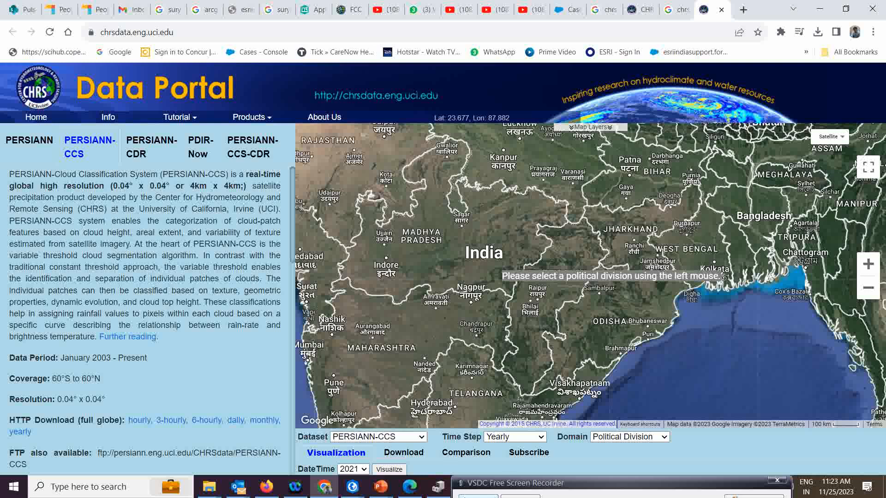
drag(515, 483, 528, 473)
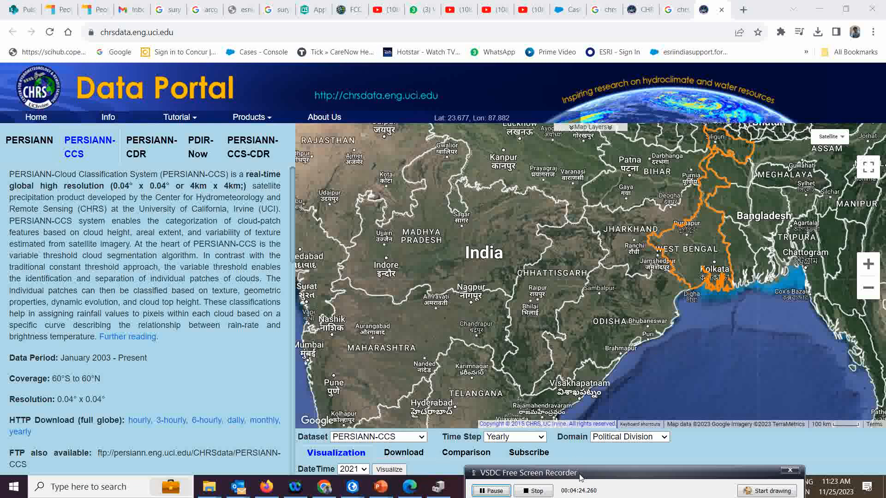
drag(573, 476, 607, 488)
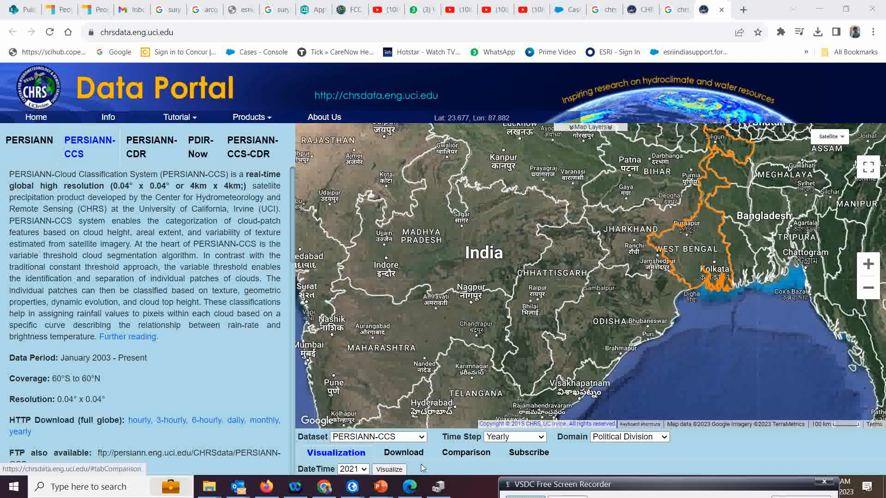
click(438, 467)
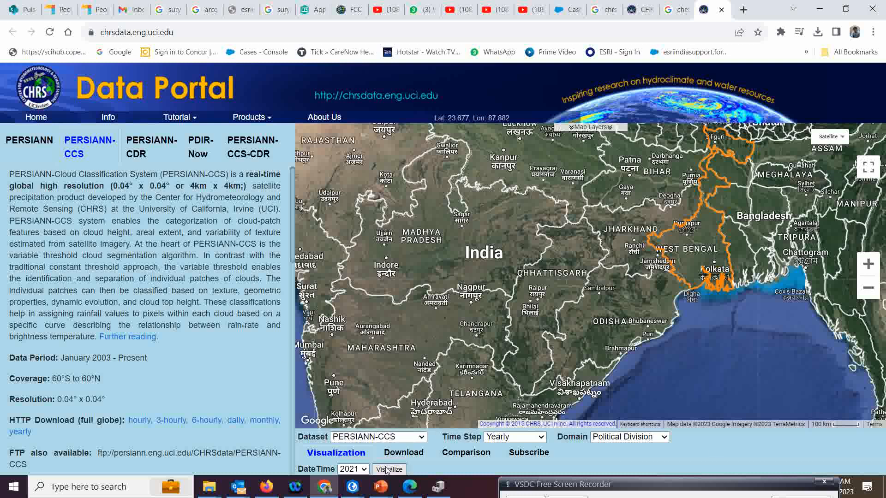
- Set up the PERSIANN-CCS download for the years 2011 to 2021 in Tif format
click(402, 455)
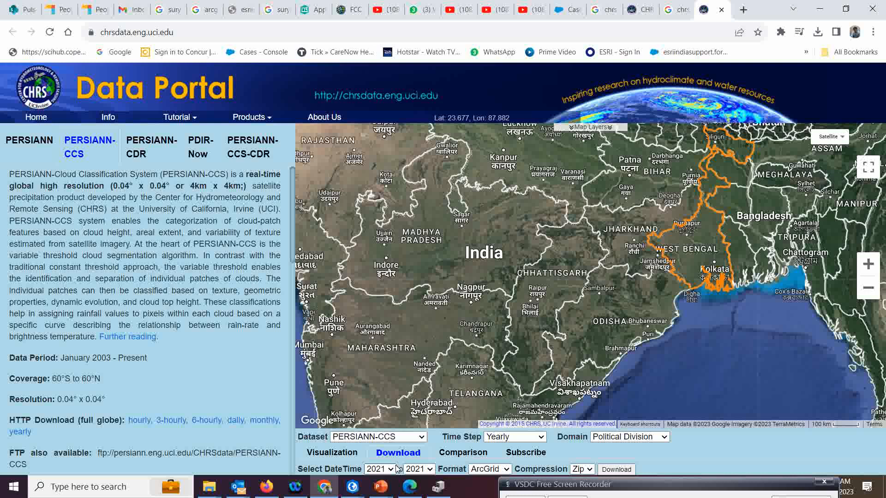
click(339, 454)
click(396, 453)
click(391, 470)
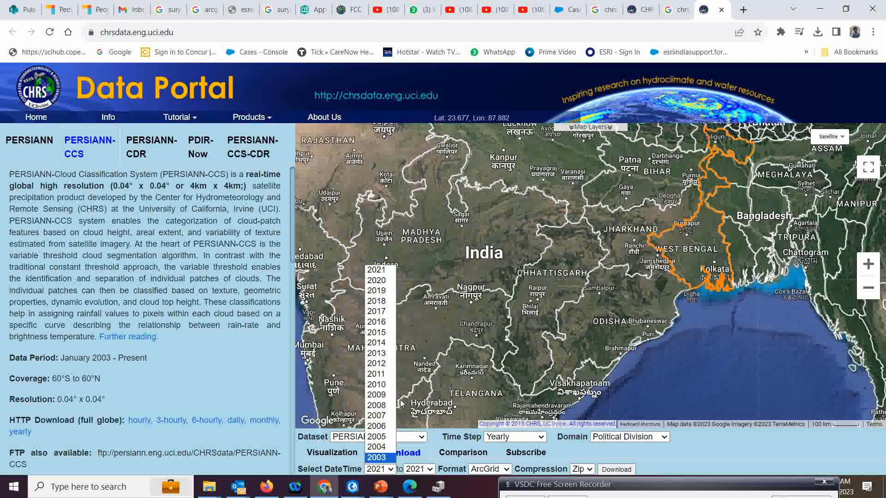
click(376, 375)
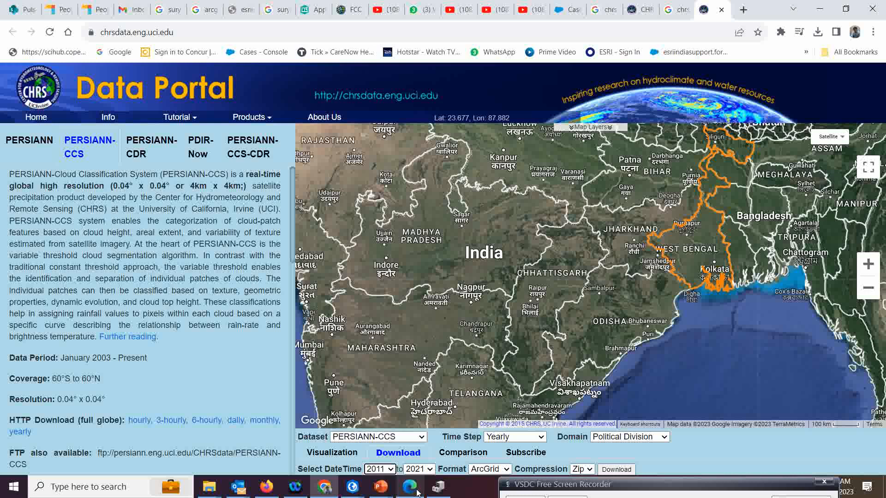
click(508, 470)
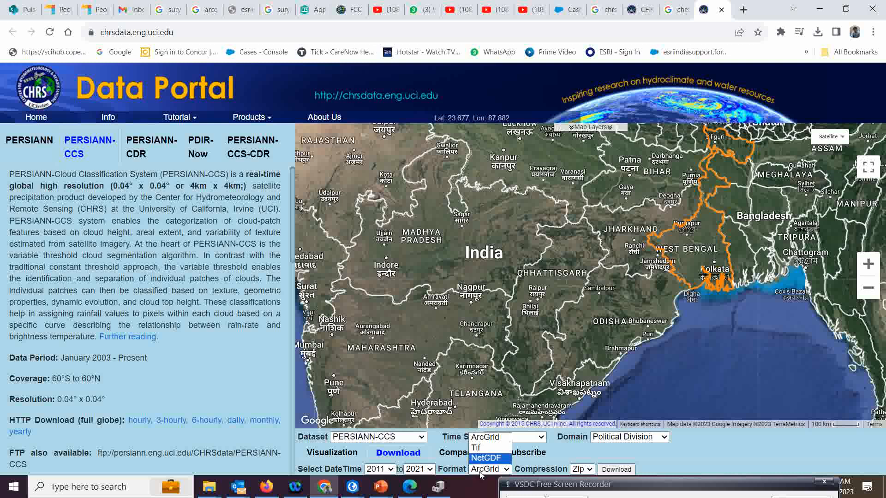
click(477, 448)
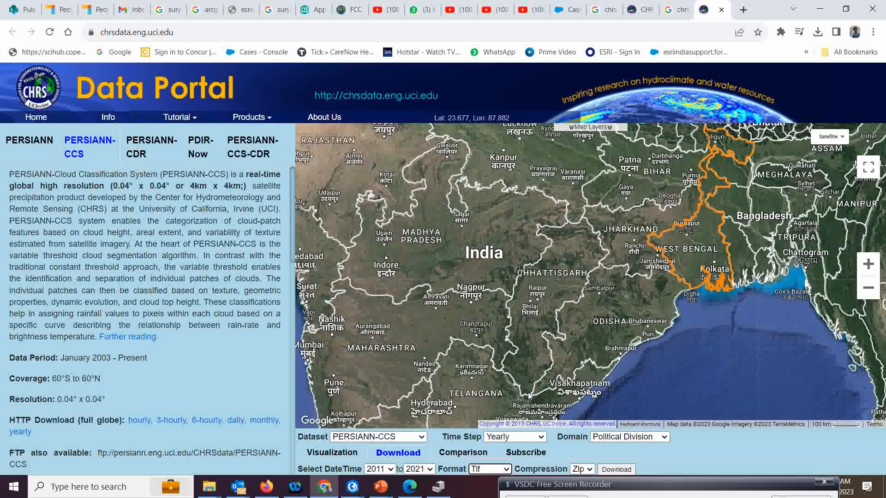
- Request the Tif data, enter the email address and download the resulting zip archive
click(616, 470)
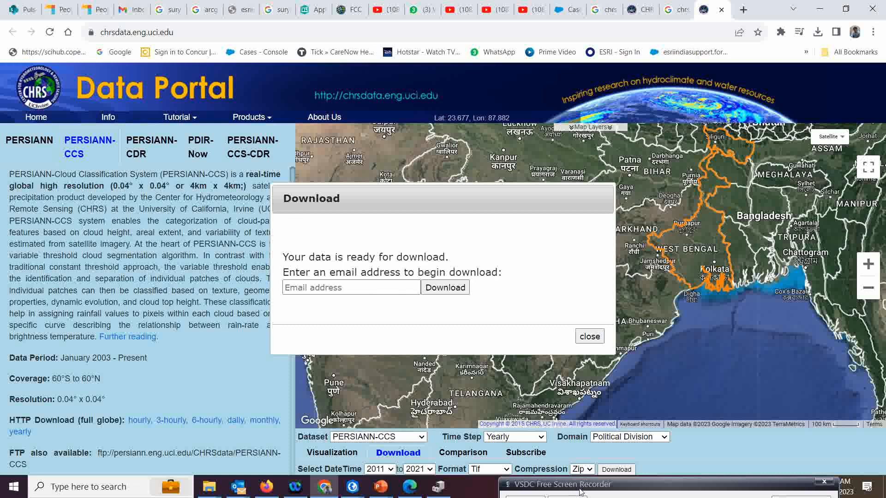
click(317, 290)
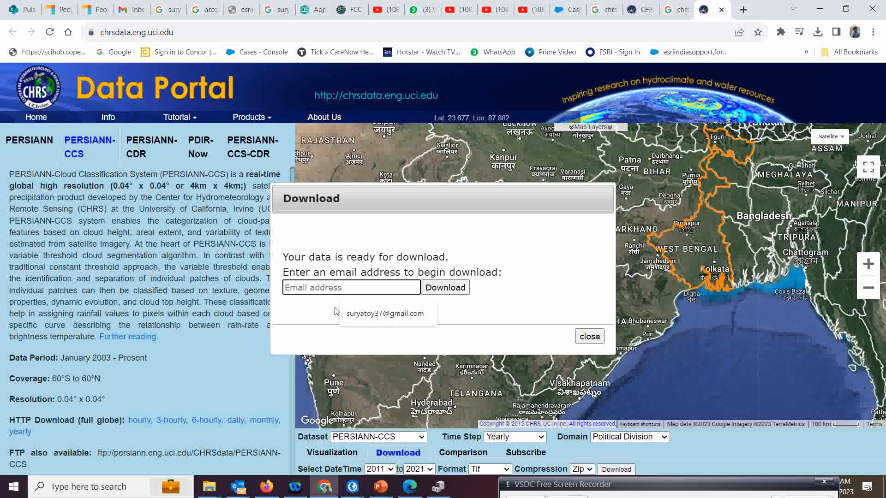
click(369, 314)
click(443, 291)
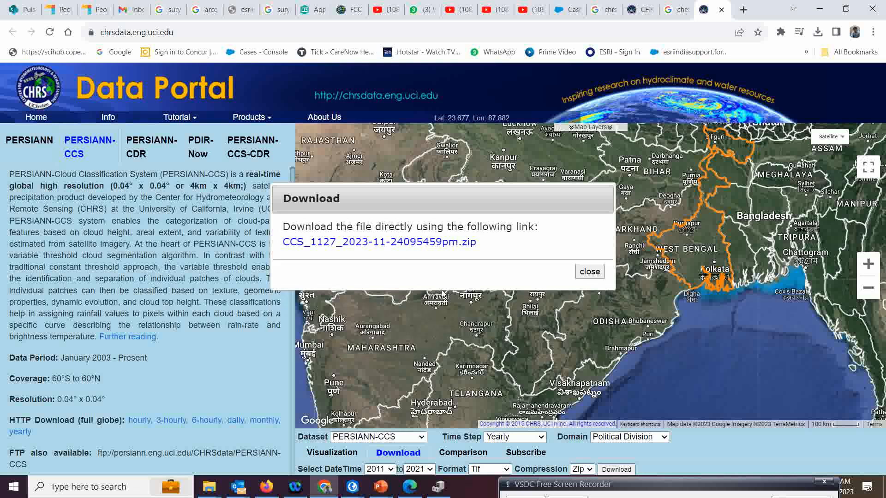
click(365, 249)
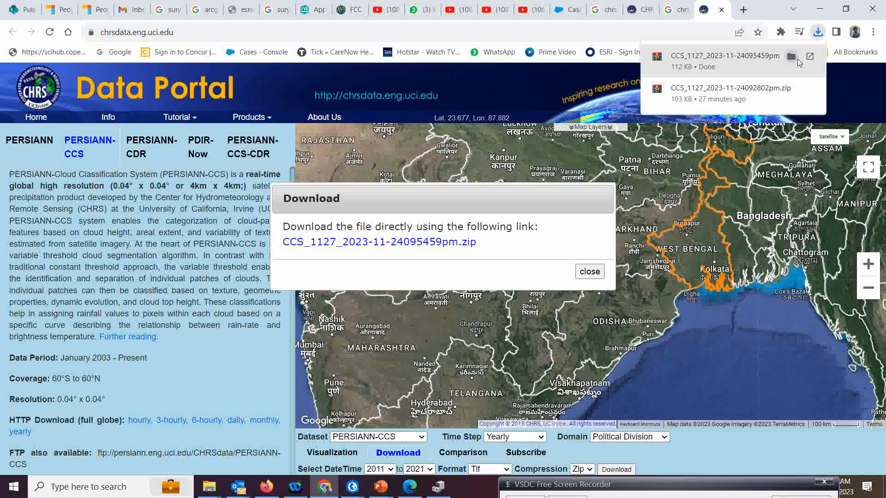
click(210, 492)
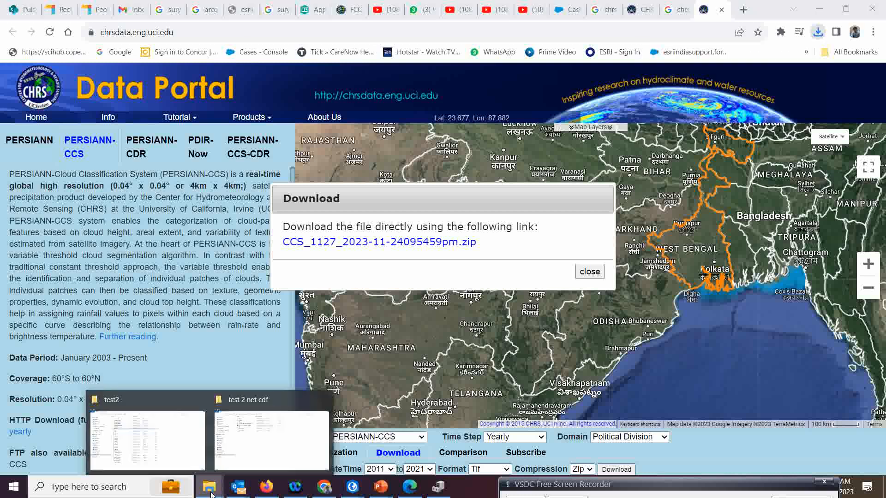
click(174, 449)
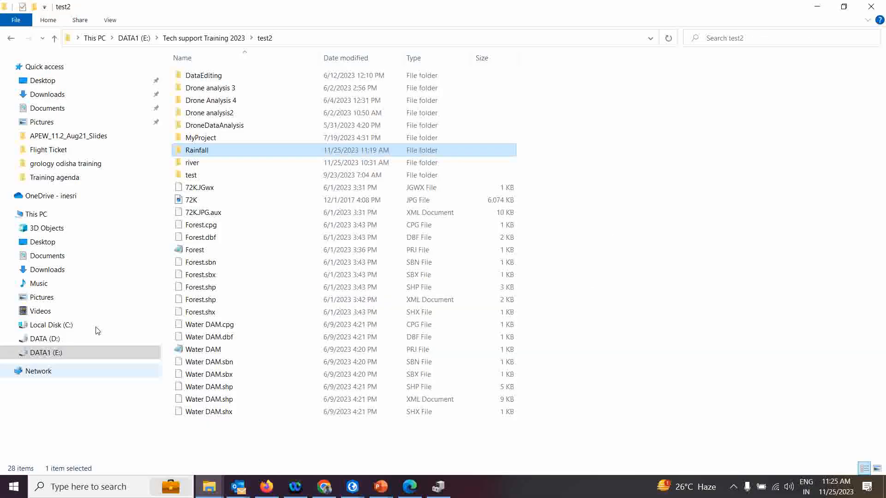
click(44, 97)
click(246, 91)
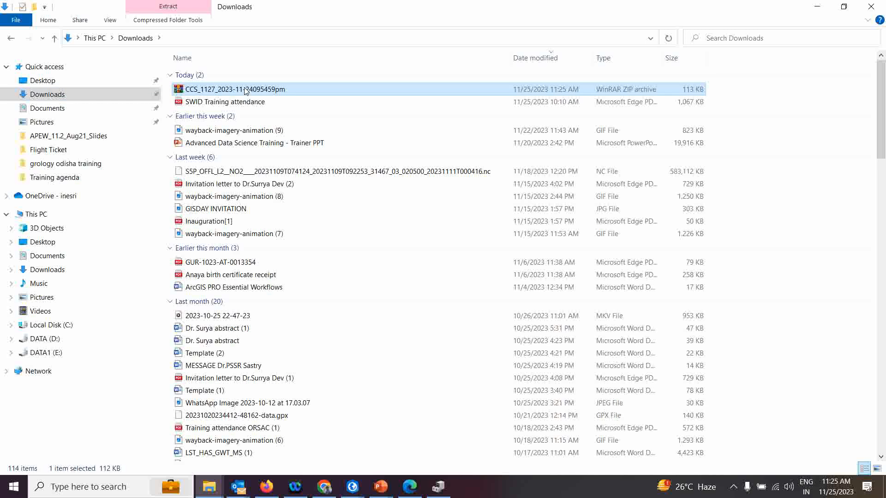
right_click(246, 91)
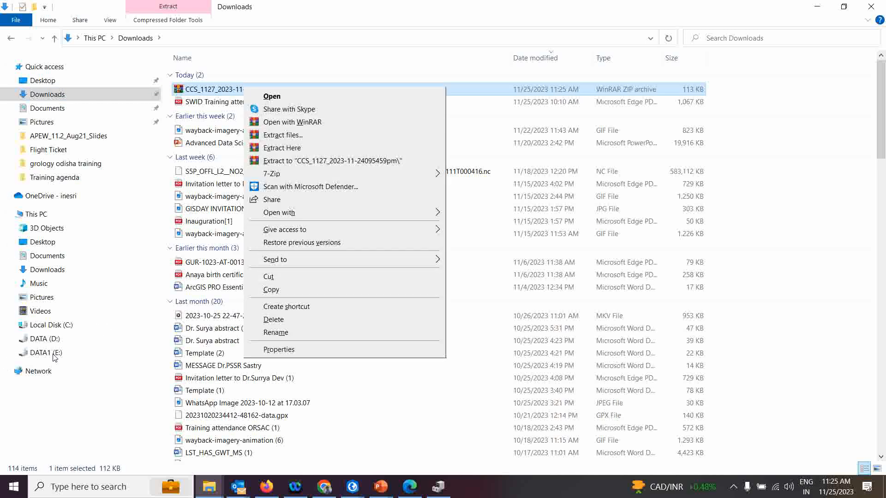
- Create a folder named tiff in the Rainfall folder under DATA1 (E:), Tech support Training 2023, test2
click(81, 353)
click(81, 353)
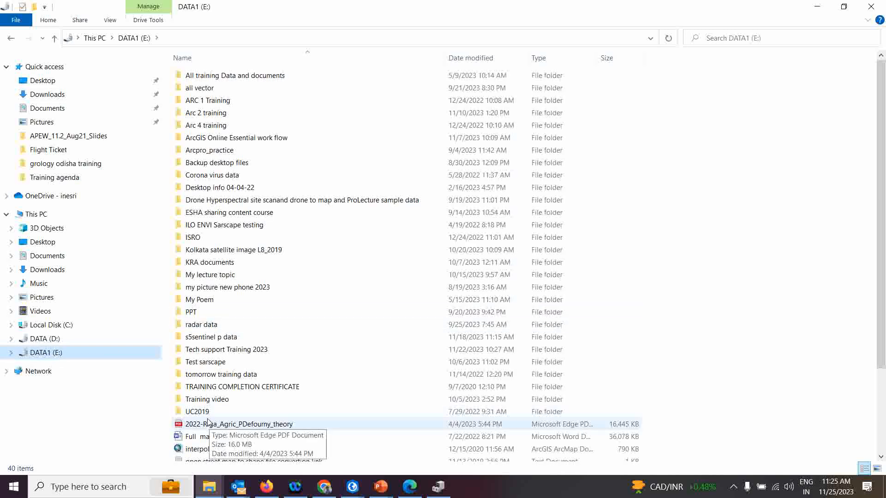
double_click(227, 349)
click(196, 312)
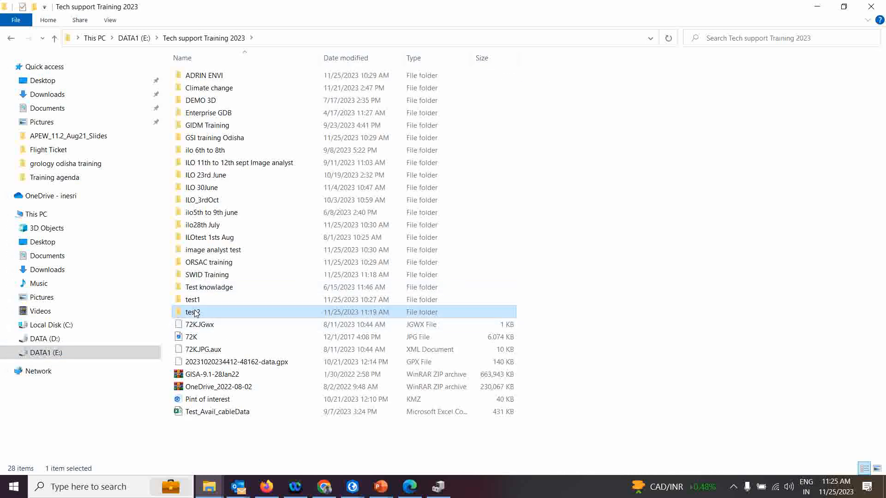
double_click(196, 312)
double_click(211, 147)
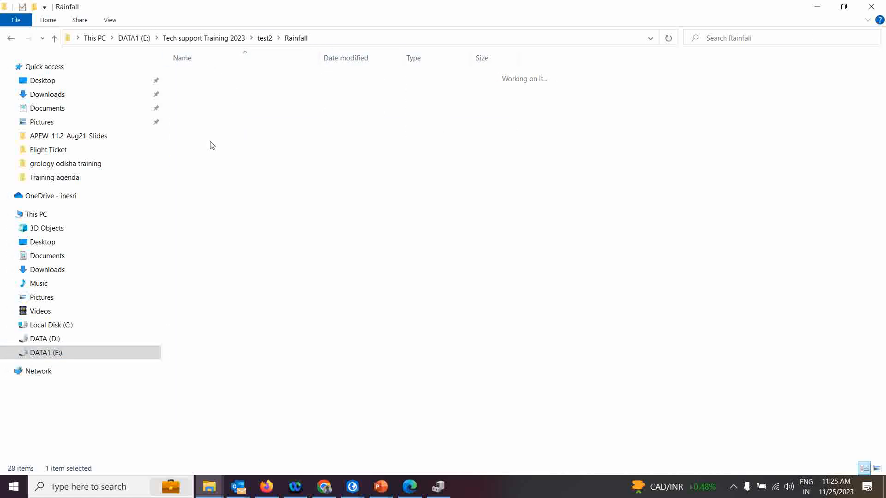
right_click(226, 92)
mouse_move(258, 234)
click(389, 239)
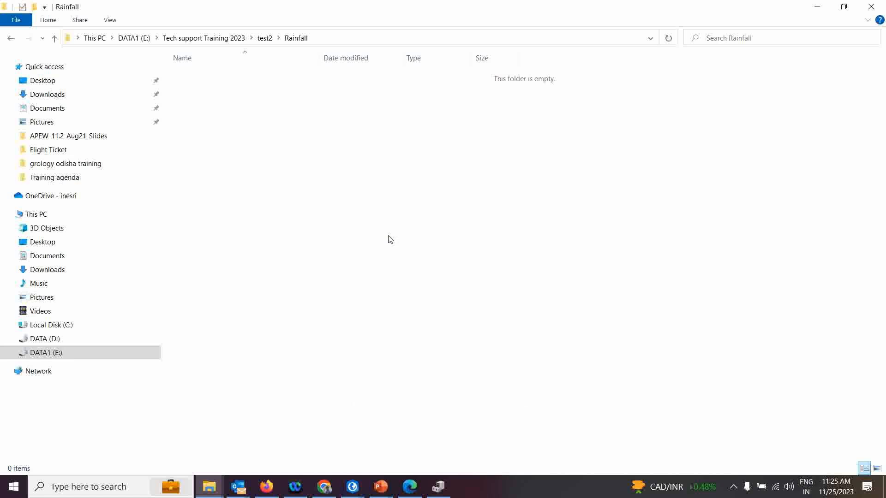
text(tiff)
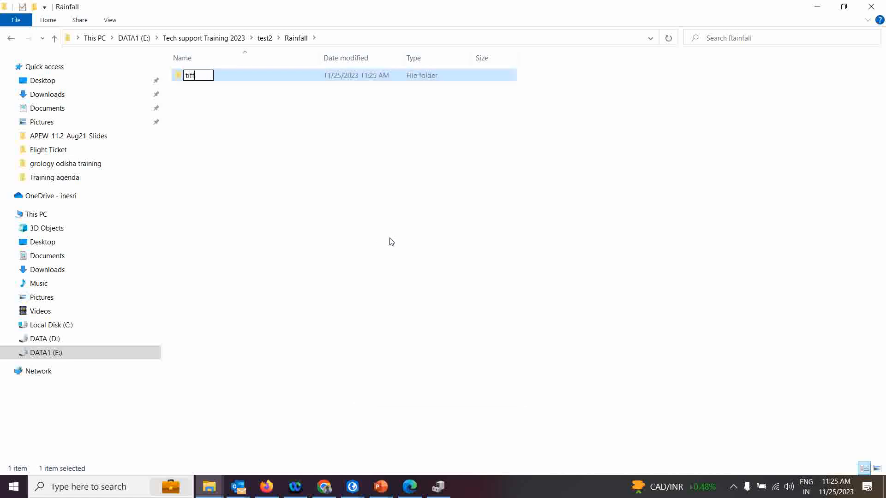
key(Return)
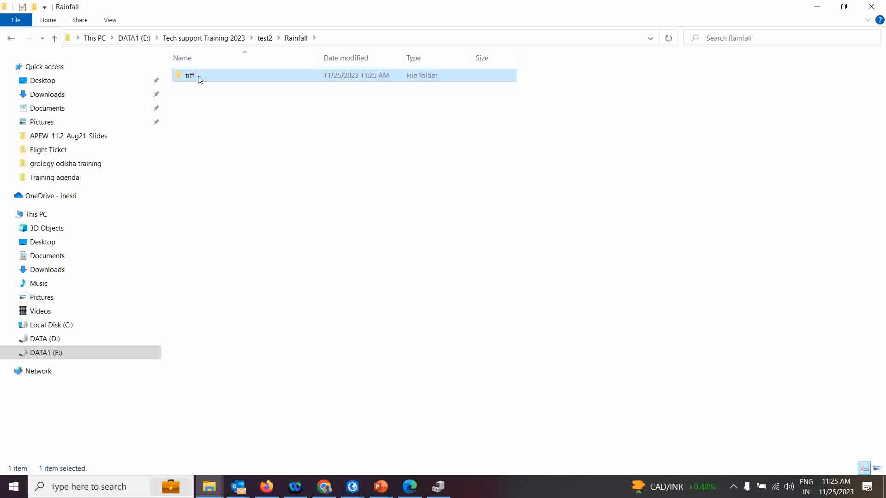
- Paste the cut archive into the tiff folder and extract its contents there
double_click(199, 79)
right_click(205, 126)
click(233, 208)
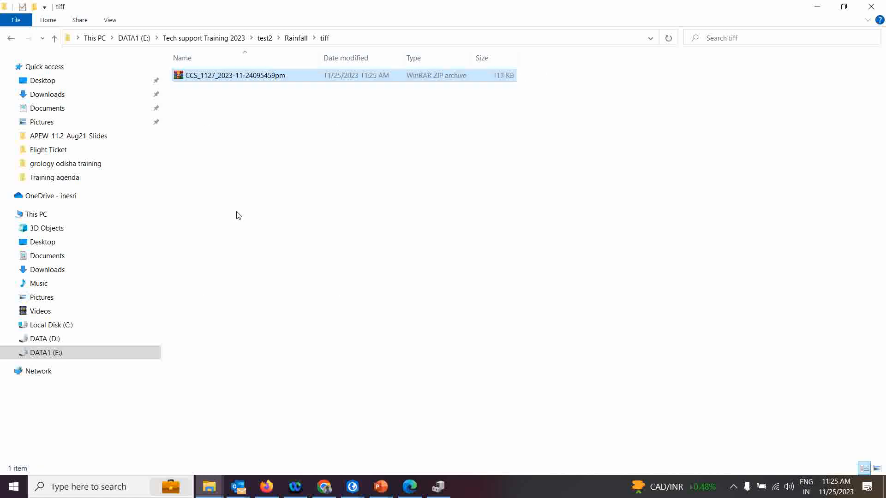
right_click(210, 81)
click(252, 135)
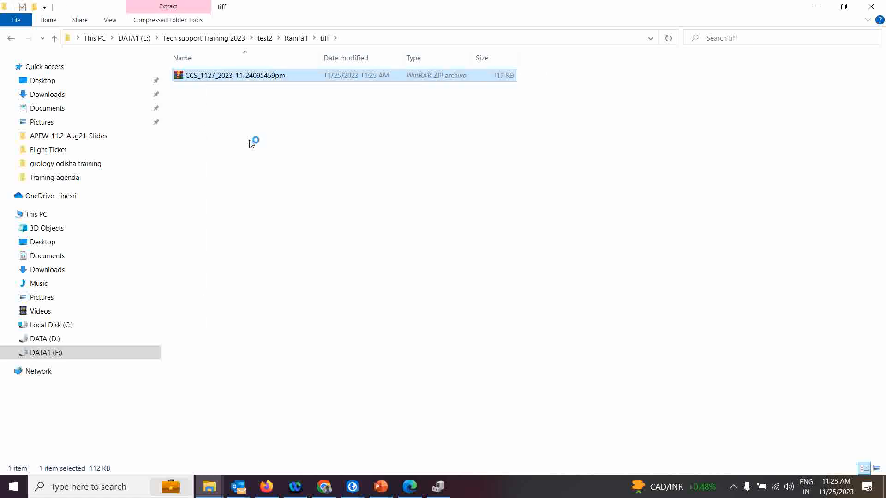
click(282, 368)
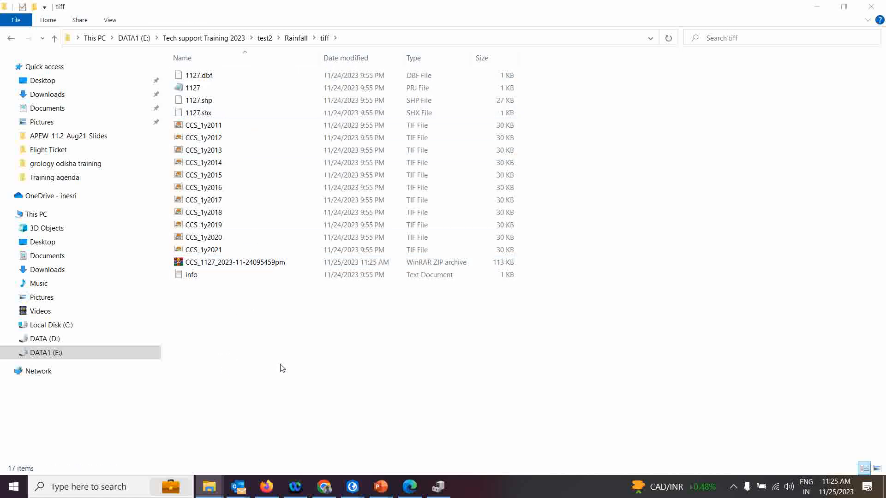
- Create a second folder named netcdf in the Rainfall folder
click(296, 38)
right_click(184, 123)
mouse_move(301, 265)
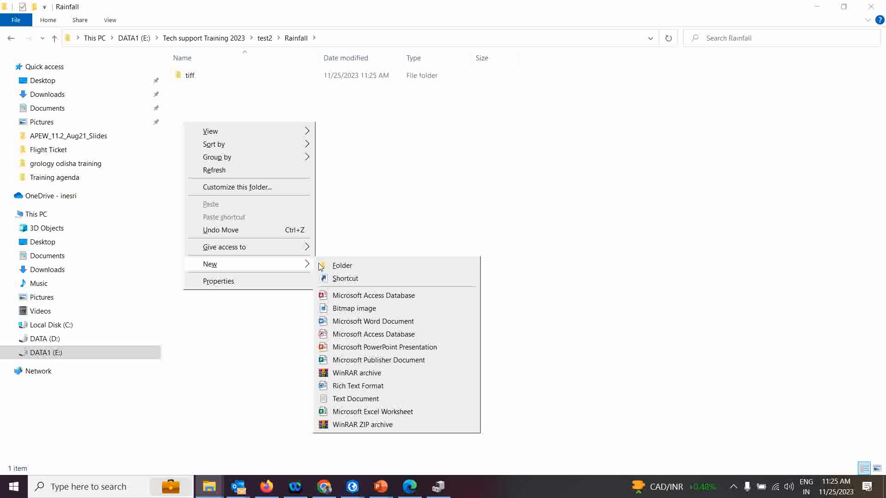
click(343, 268)
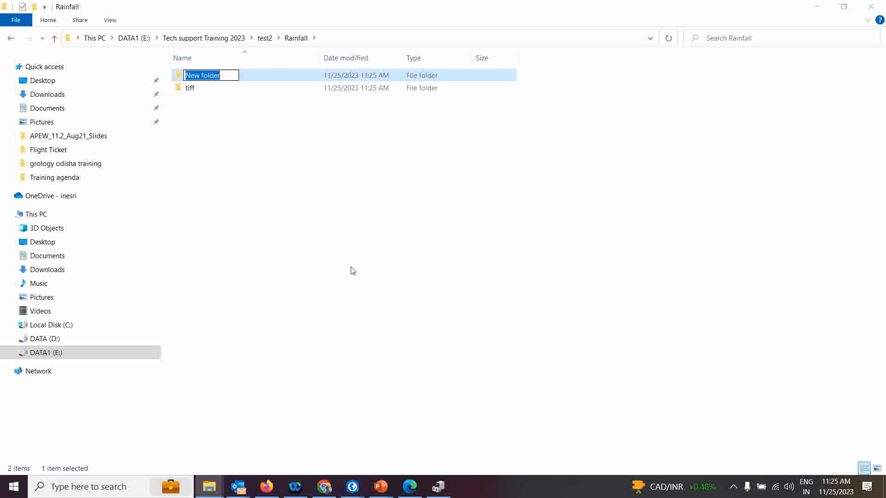
text(netcdf)
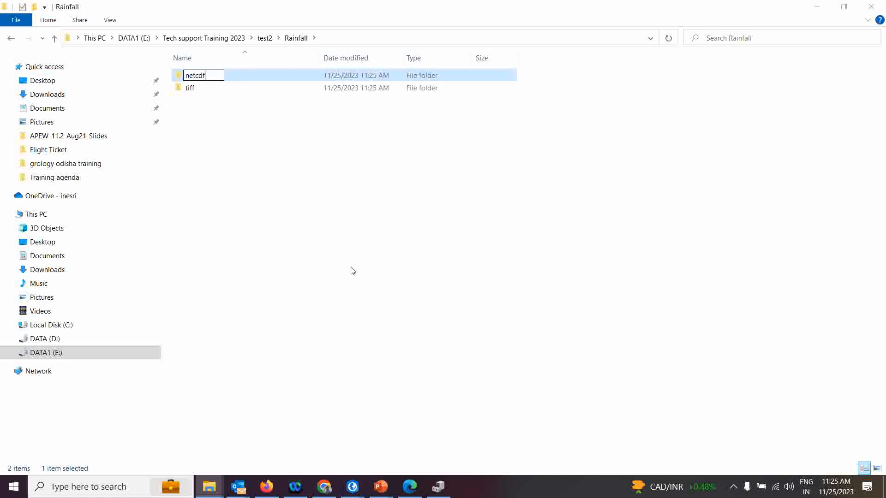
key(Return)
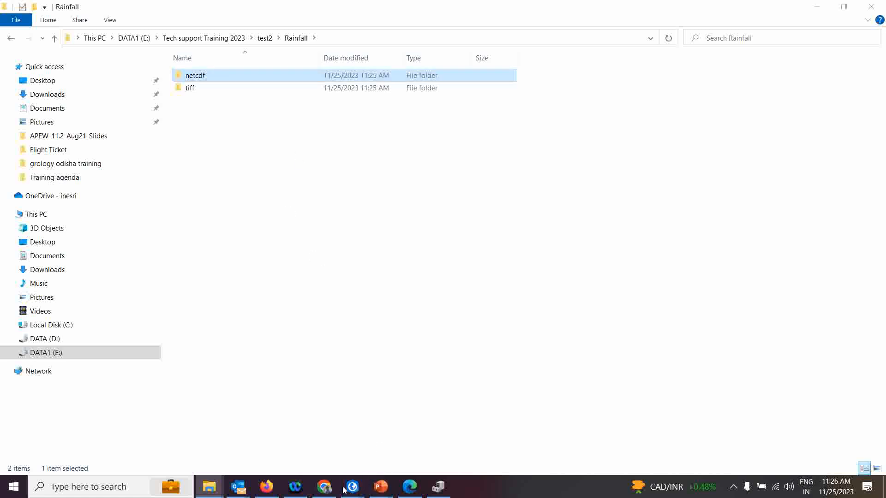
- Switch to the CHRS Data Portal in Chrome, close the download dialog and set the download format to NetCDF
click(324, 487)
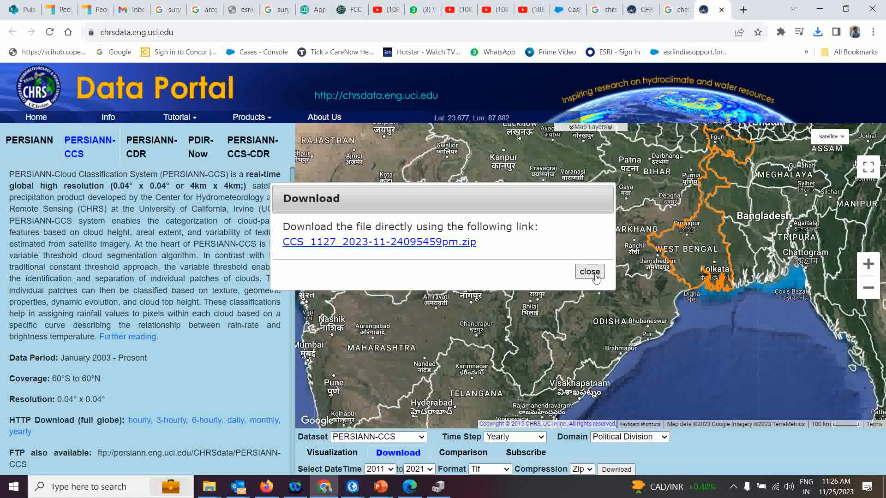
click(590, 272)
click(505, 470)
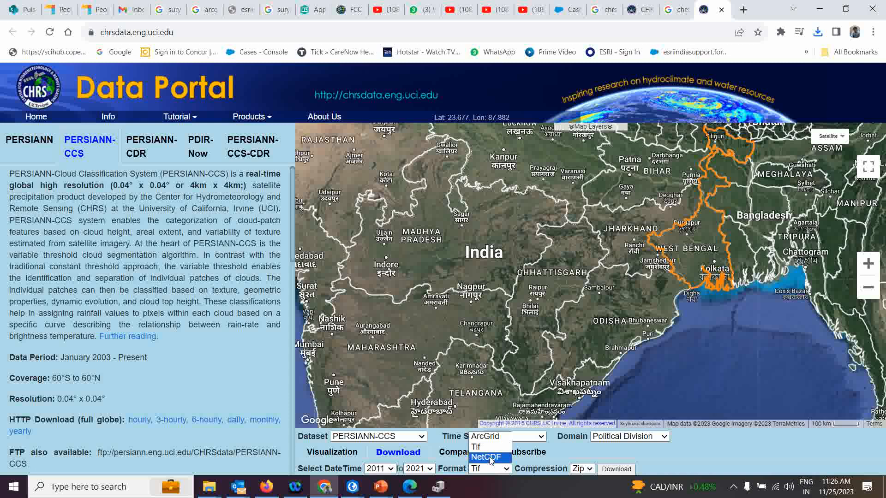
click(491, 458)
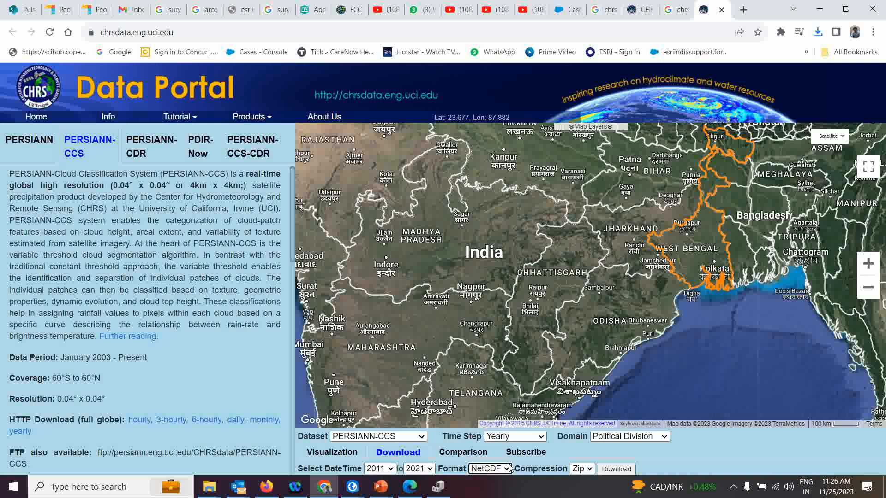
- Request the NetCDF data, enter the email address and download the resulting zip archive
click(614, 469)
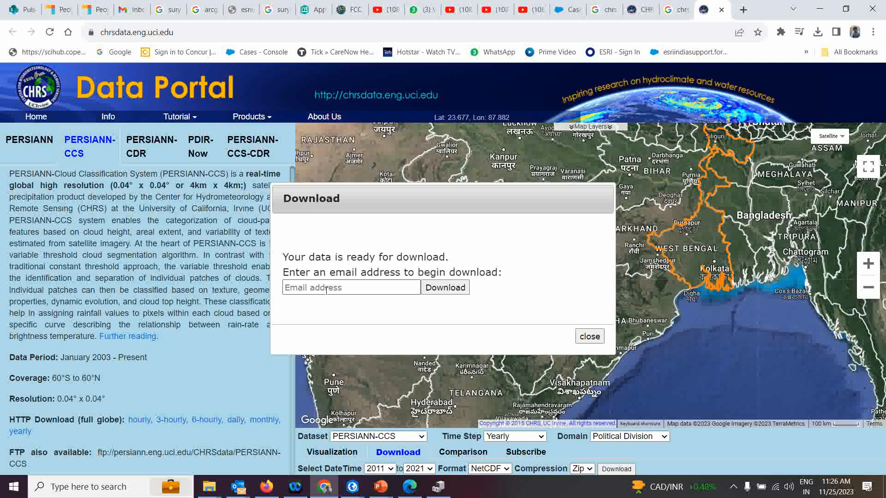
click(326, 288)
click(369, 314)
click(445, 288)
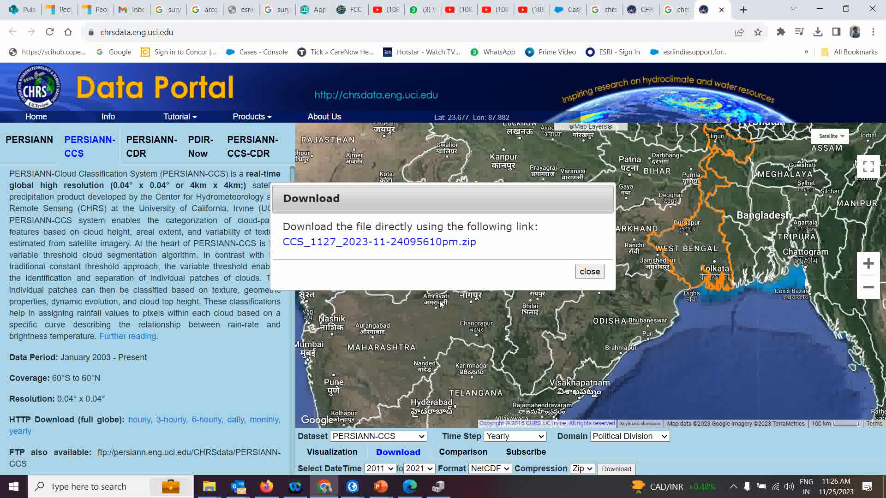
click(392, 243)
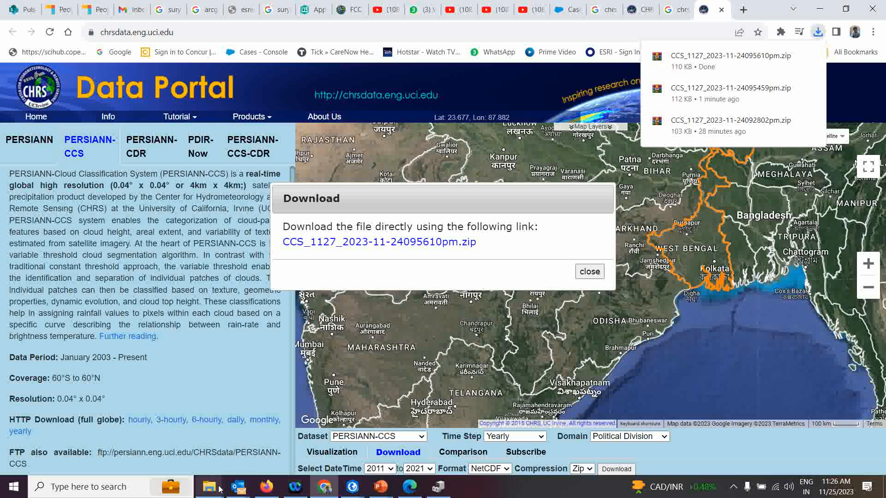
mouse_move(220, 489)
click(115, 450)
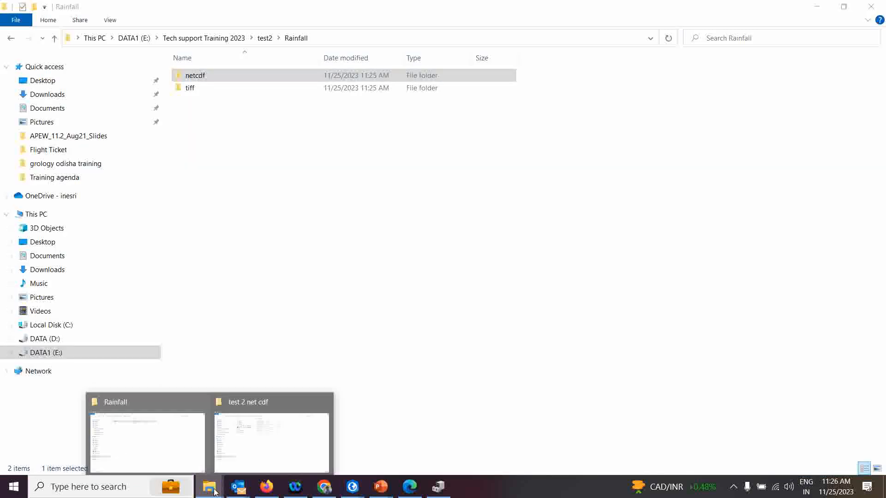
click(281, 452)
mouse_move(205, 492)
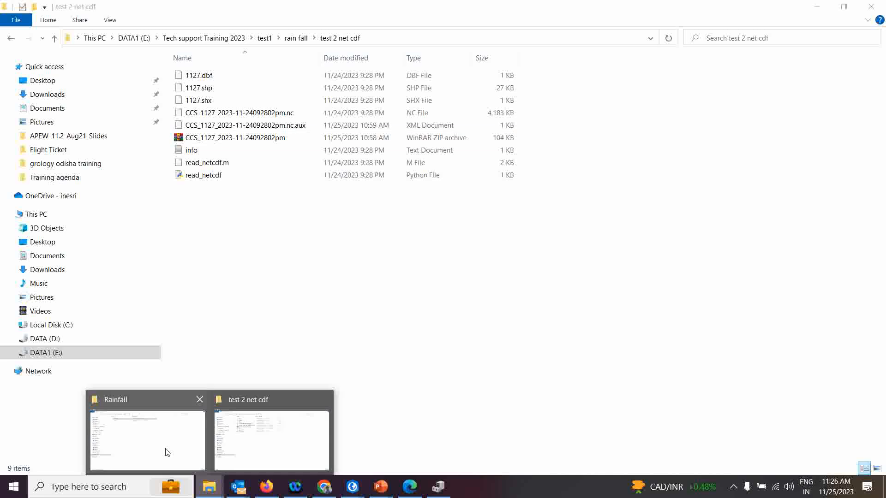
click(161, 449)
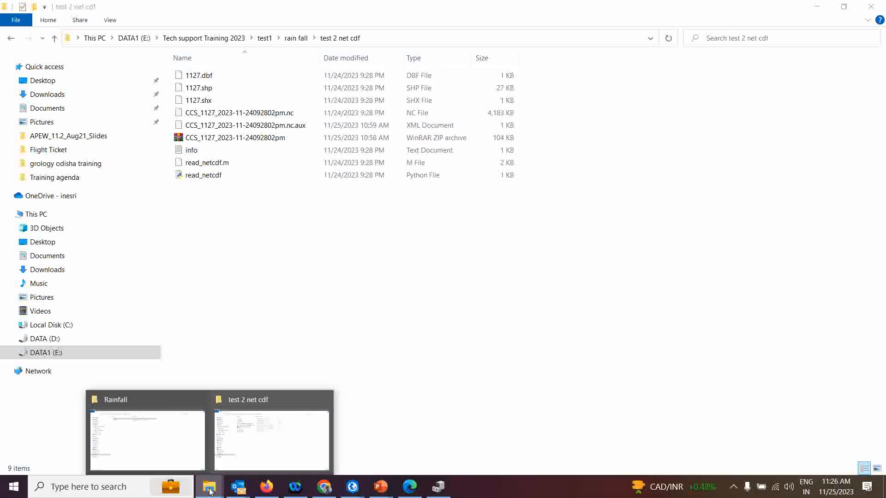
click(253, 464)
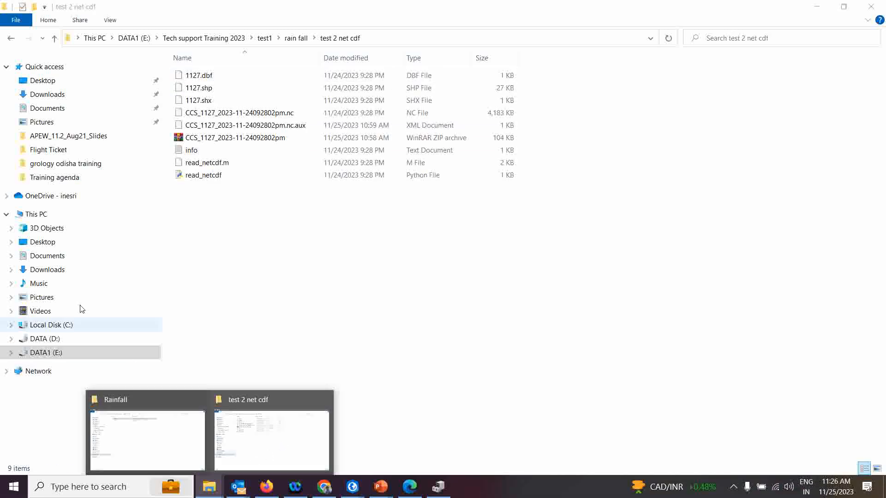
click(279, 403)
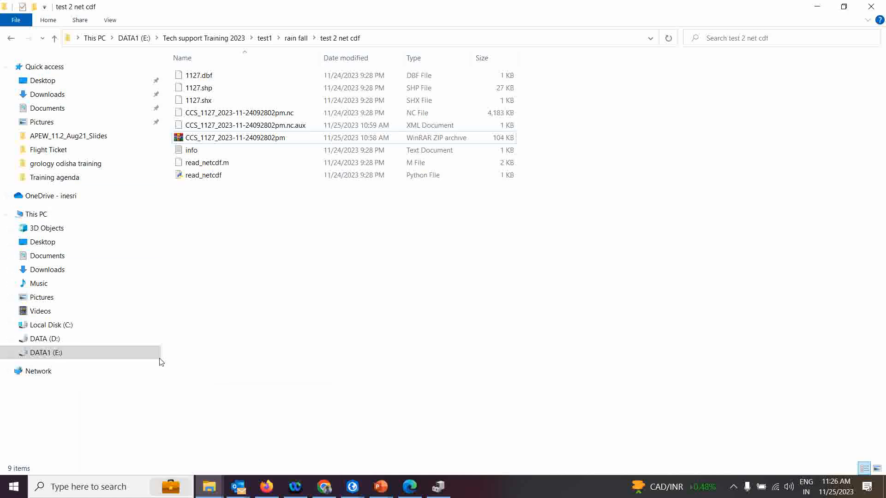
click(59, 95)
click(244, 89)
right_click(243, 89)
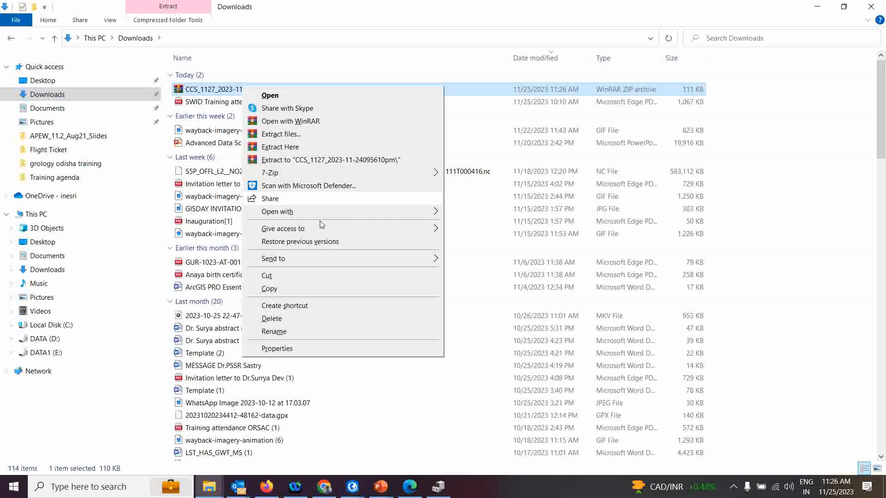
click(272, 285)
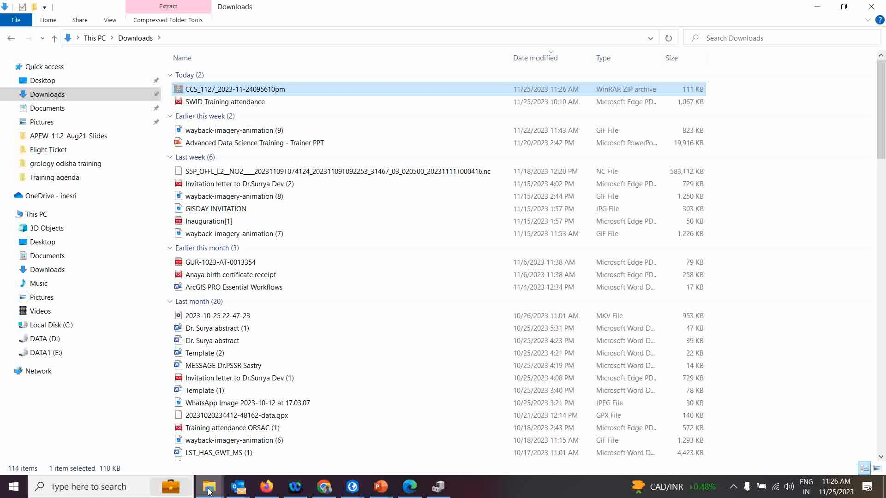
- Paste the archive into the netcdf folder, extract its contents there and return to the Rainfall folder
mouse_move(209, 487)
click(174, 459)
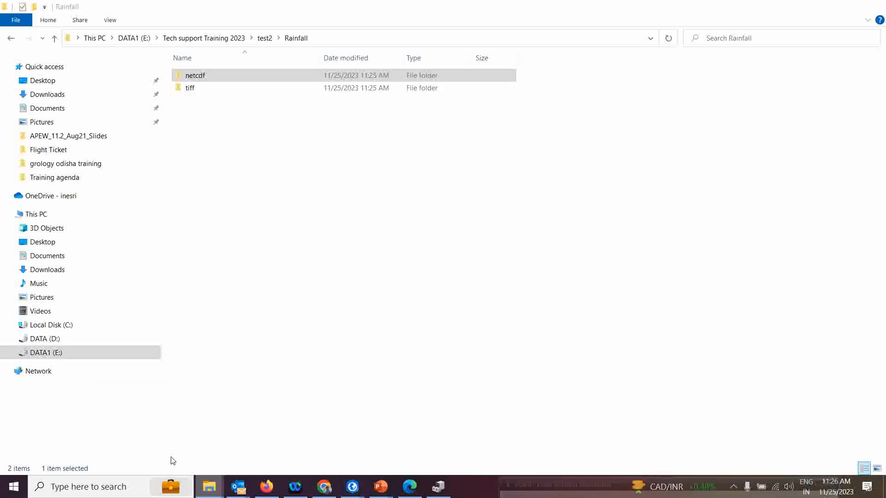
double_click(199, 77)
right_click(200, 124)
click(235, 207)
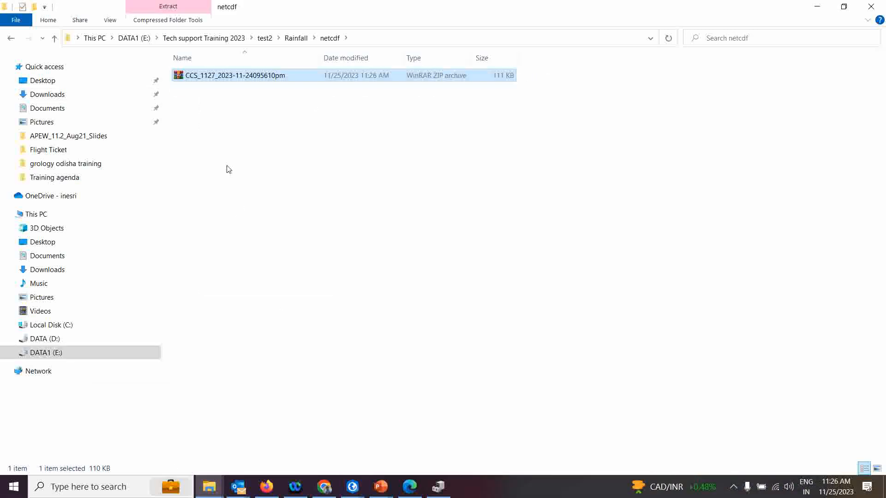
right_click(203, 75)
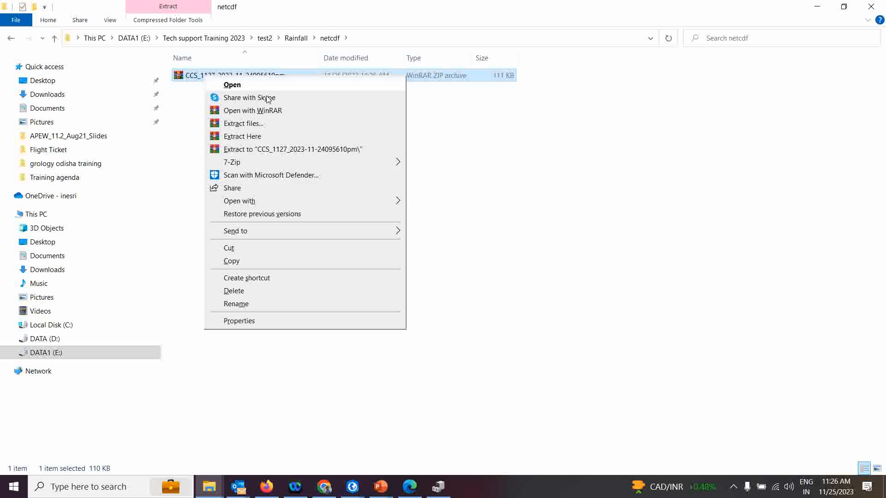
click(243, 137)
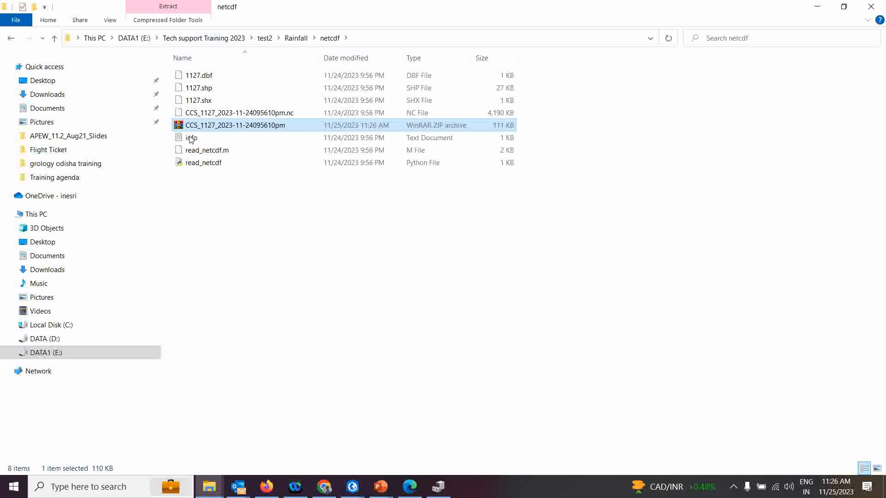
click(297, 39)
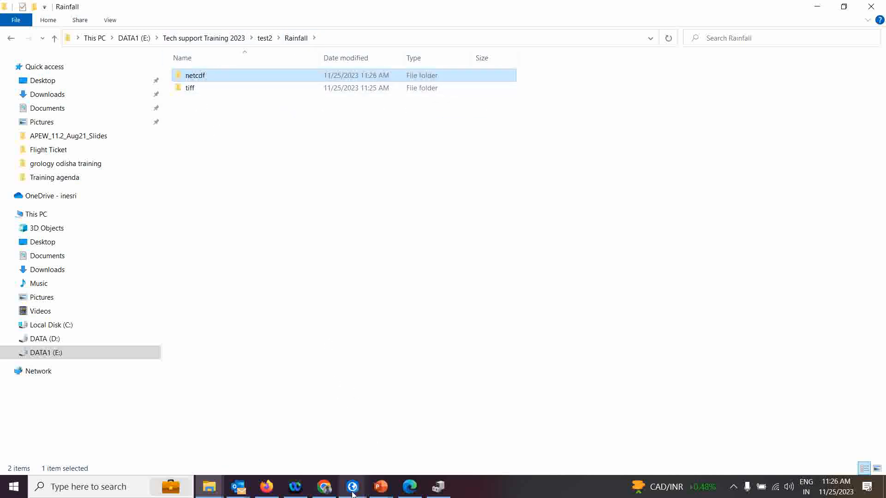
- Switch to ArcGIS Pro and add a folder connection to the Rainfall folder inside Tech support Training 2023\test2
mouse_move(352, 494)
click(415, 438)
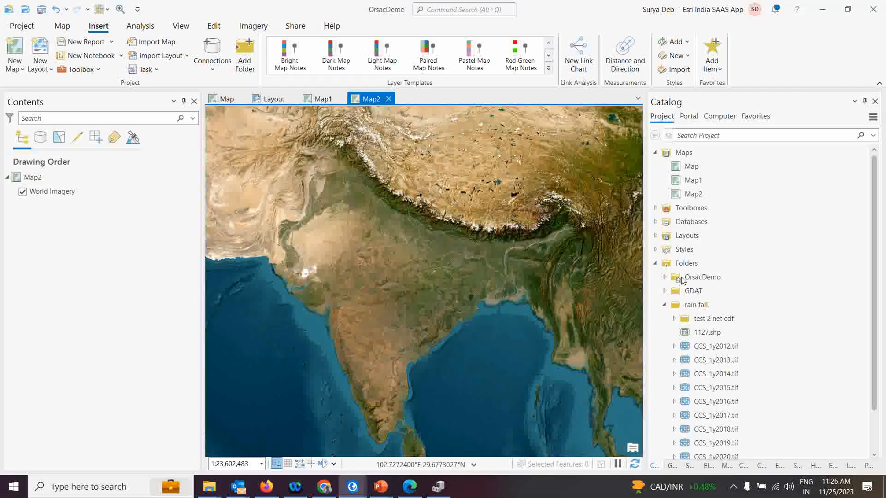
click(665, 304)
click(679, 278)
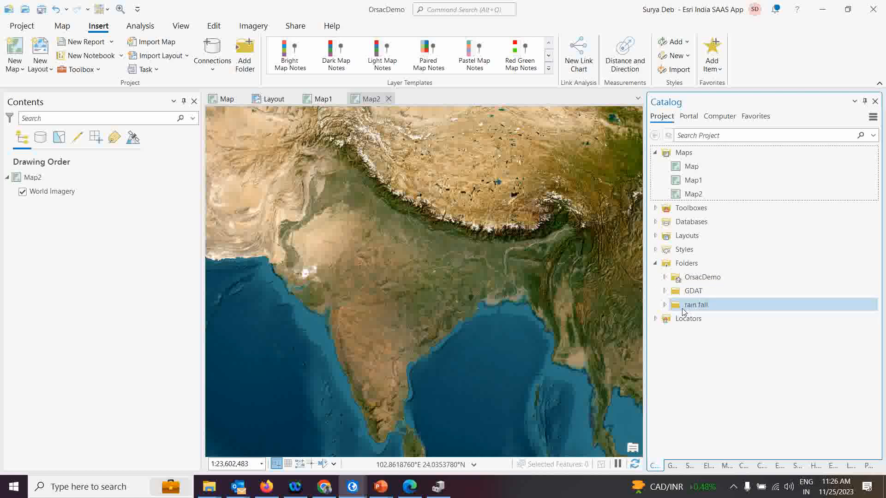
right_click(688, 266)
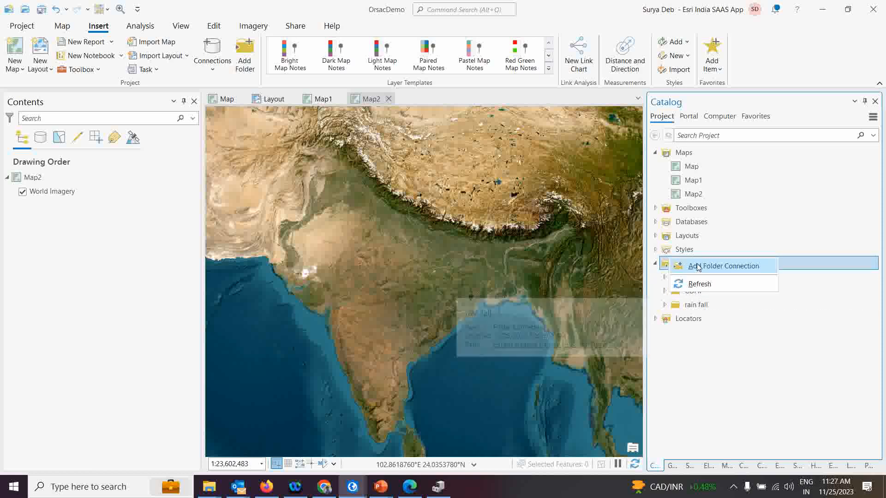
click(682, 272)
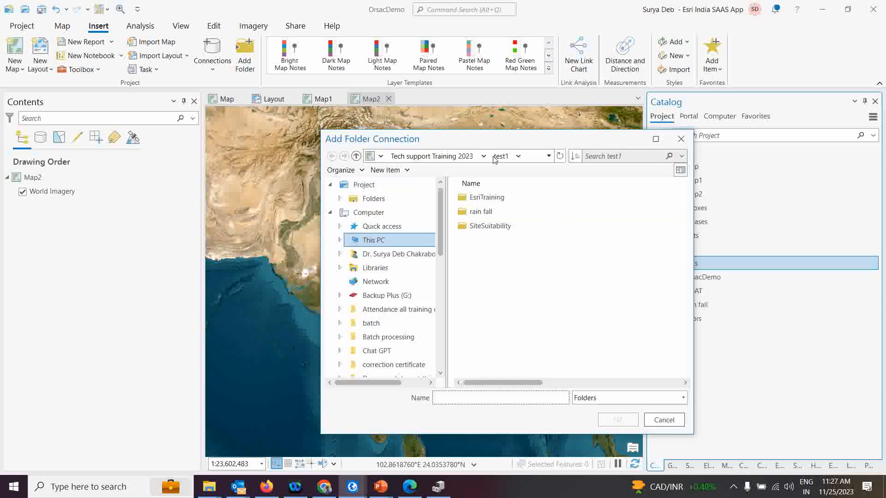
click(447, 159)
scroll(502, 323, down, 5)
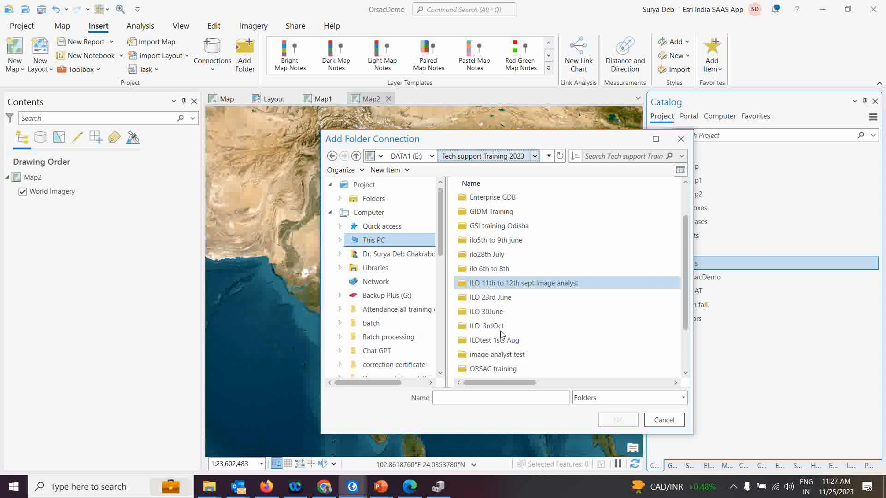
double_click(480, 356)
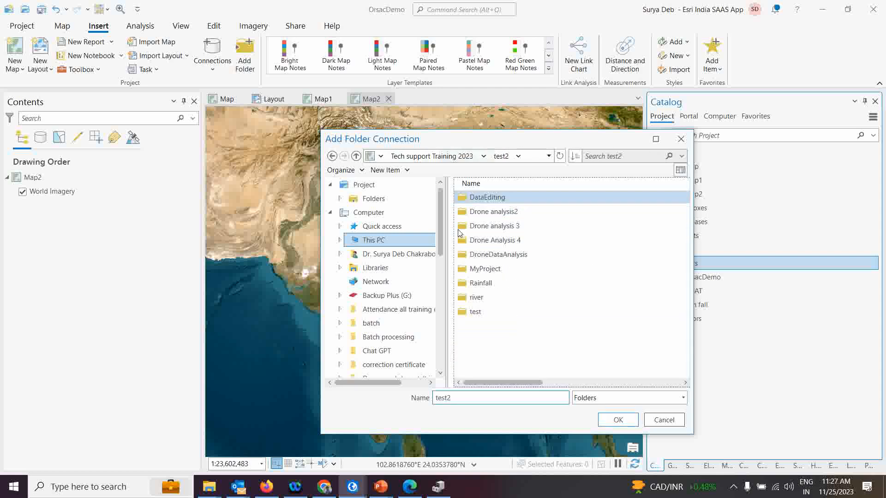
click(487, 286)
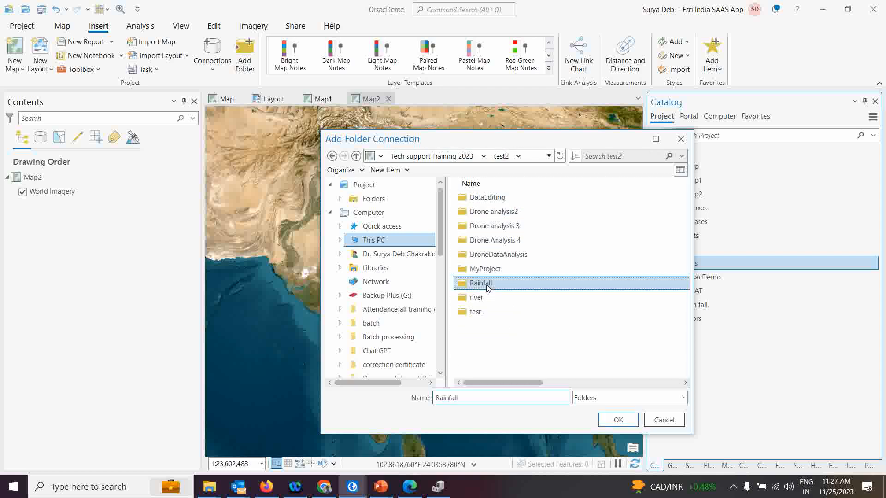
click(604, 421)
- Add 1127.shp from the connected Rainfall\tiff folder to Map2 and give it the unfilled Black Outline polygon symbol
click(665, 320)
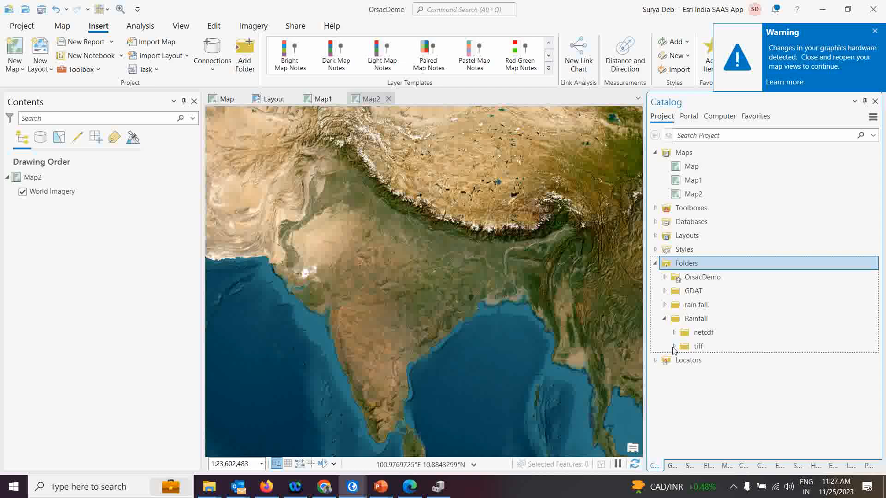
scroll(787, 377, down, 4)
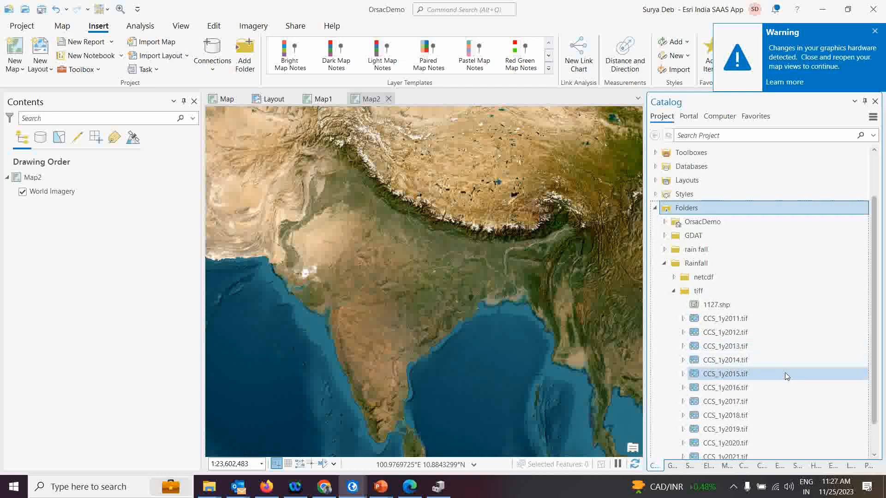
click(714, 272)
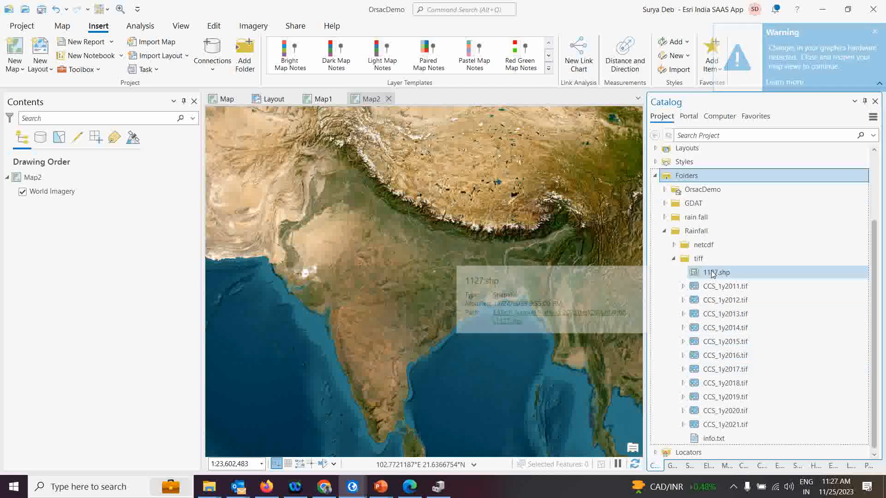
drag(714, 273, 635, 275)
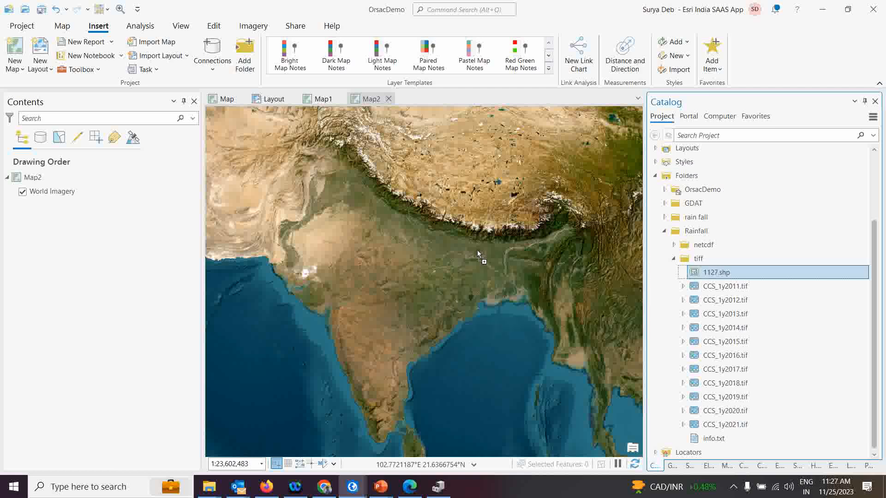
drag(477, 250, 475, 250)
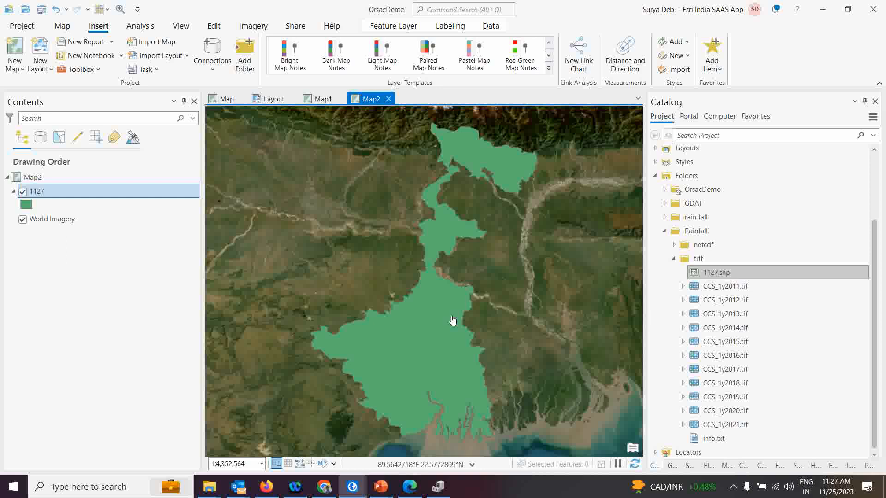
click(26, 204)
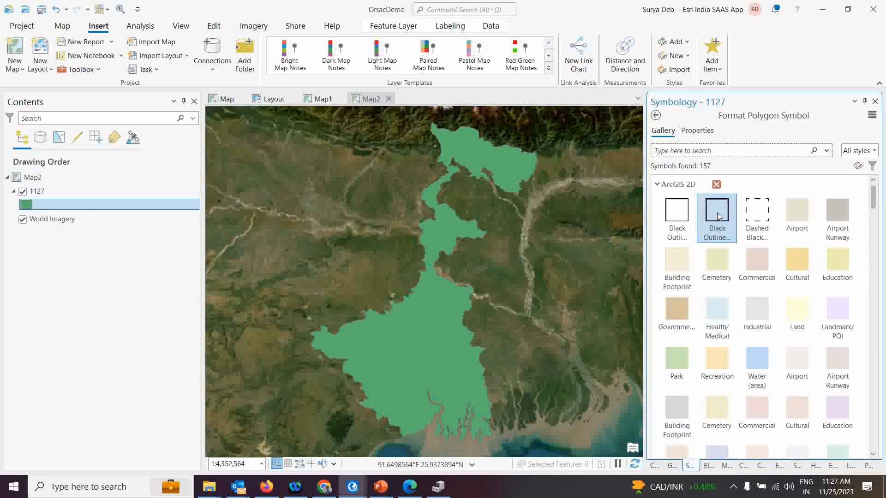
click(718, 216)
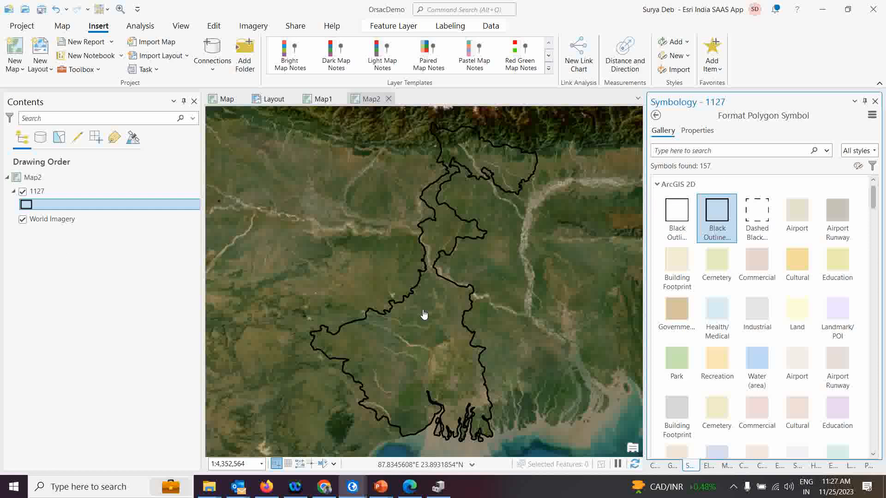
- Add all yearly rasters from CCS_1y2011.tif to CCS_1y2021.tif in the tiff folder to Map2
click(652, 467)
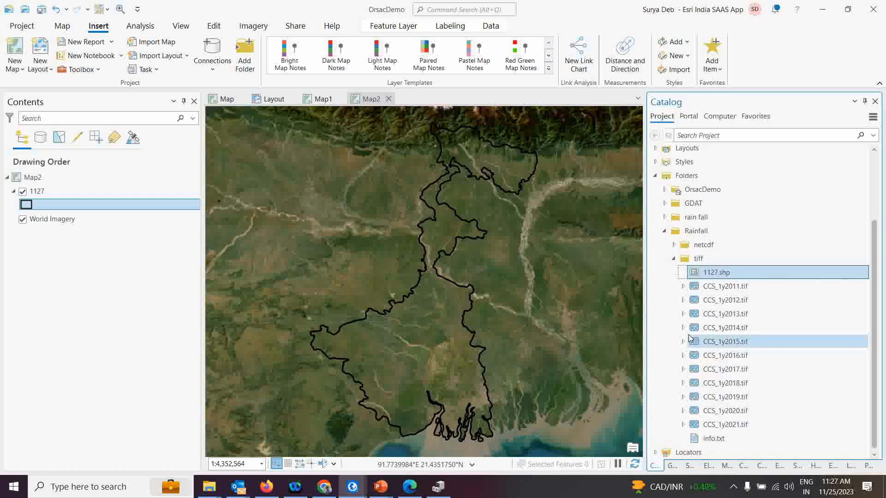
click(728, 288)
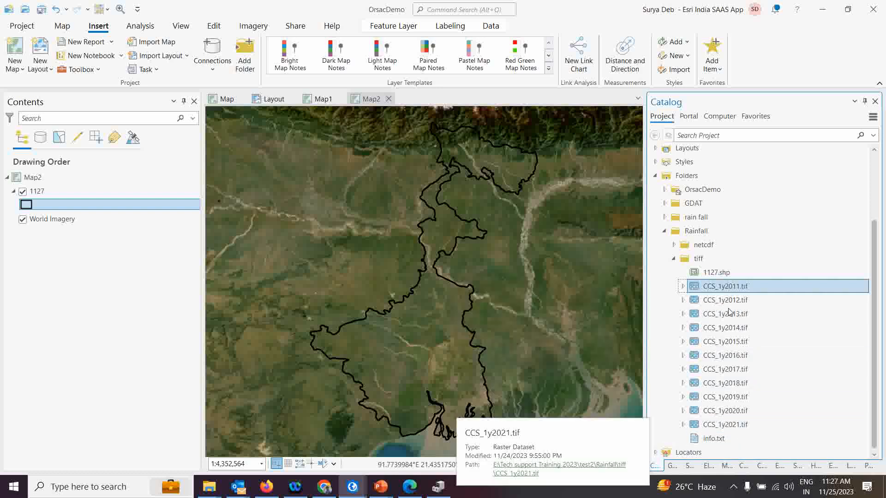
shift+click(730, 424)
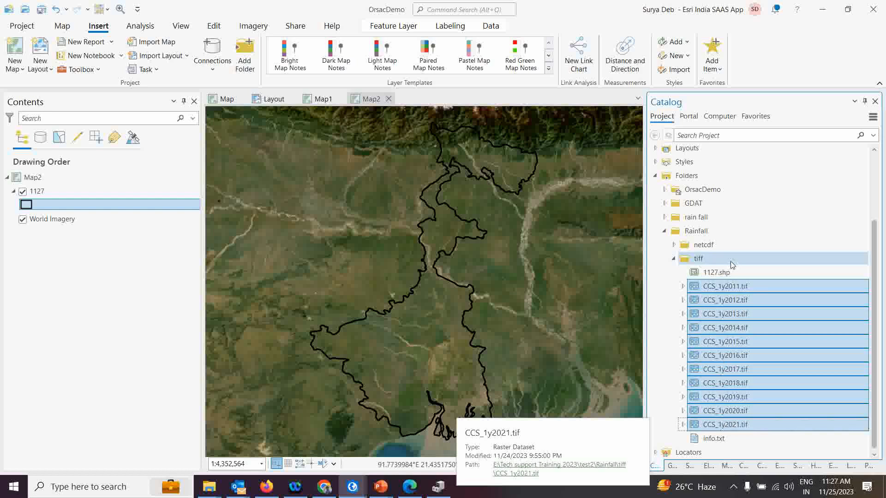
drag(726, 332, 692, 334)
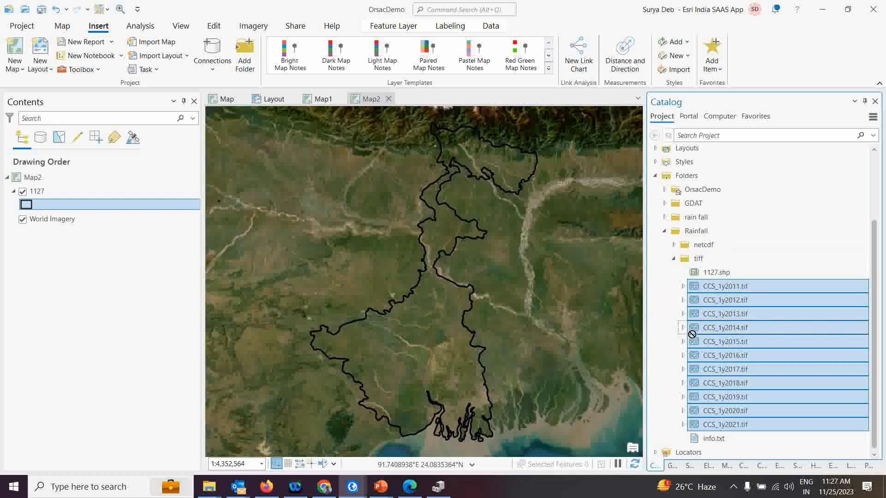
drag(425, 261, 408, 257)
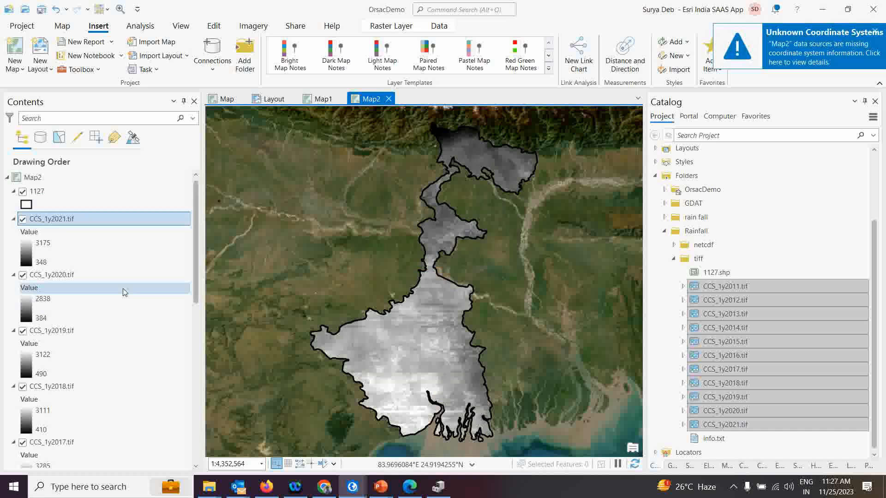
- Apply the purple-blue-green-yellow-red color scheme to the stretch symbology of the CCS_1y2021.tif layer
click(25, 253)
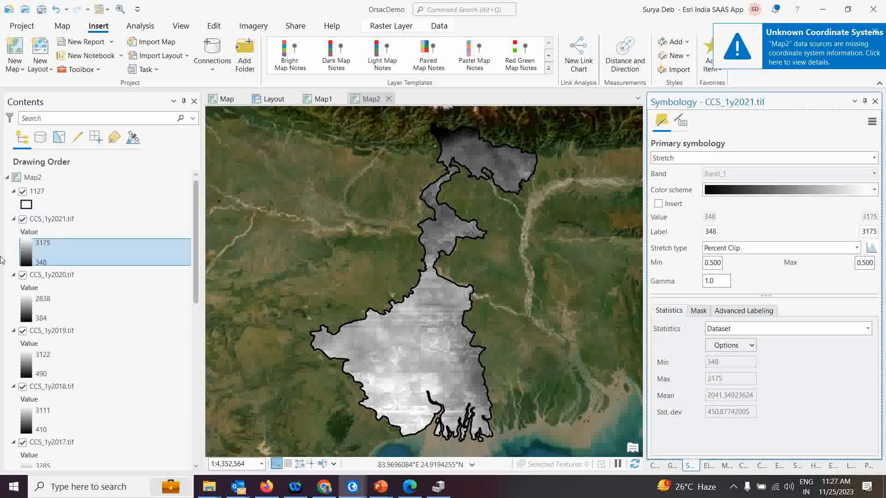
click(874, 190)
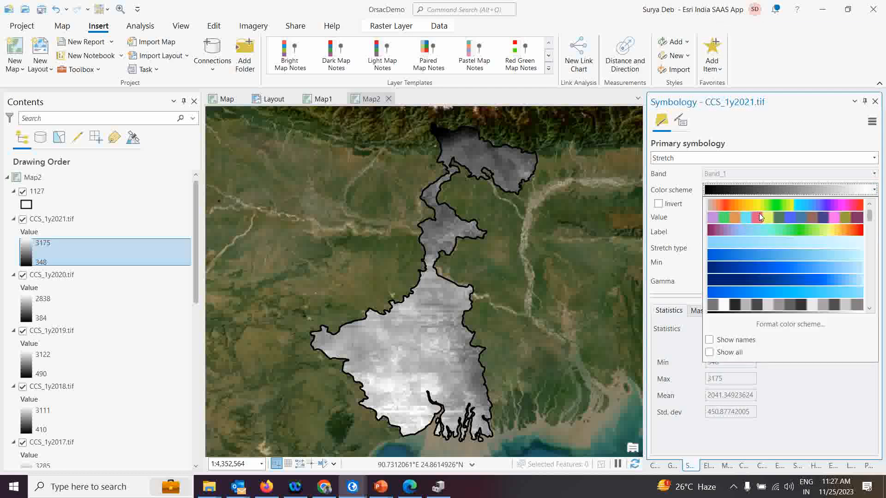
click(805, 231)
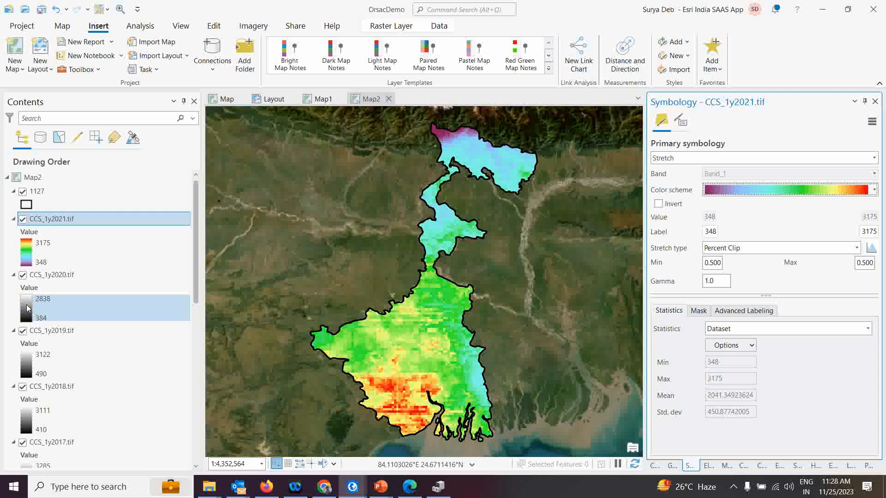
- Apply the purple-blue-green-yellow-red color scheme to the stretch symbology of the CCS_1y2020.tif and CCS_1y2019.tif layers
click(26, 304)
click(874, 190)
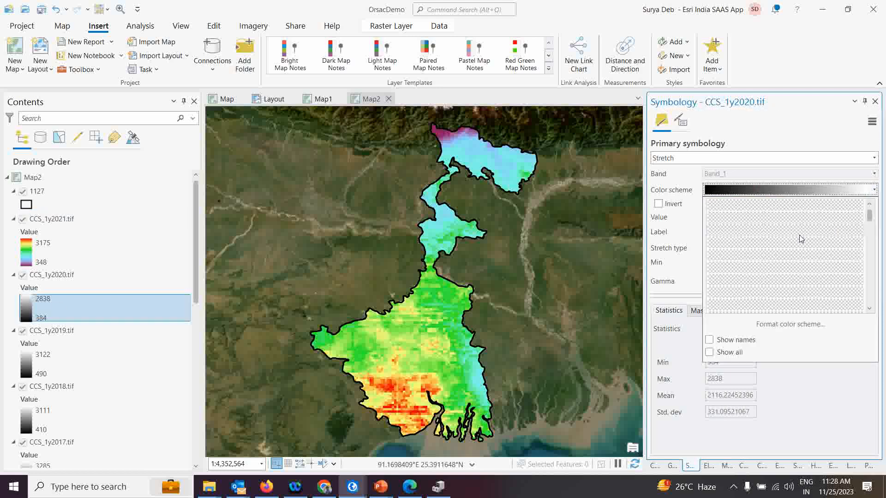
click(824, 229)
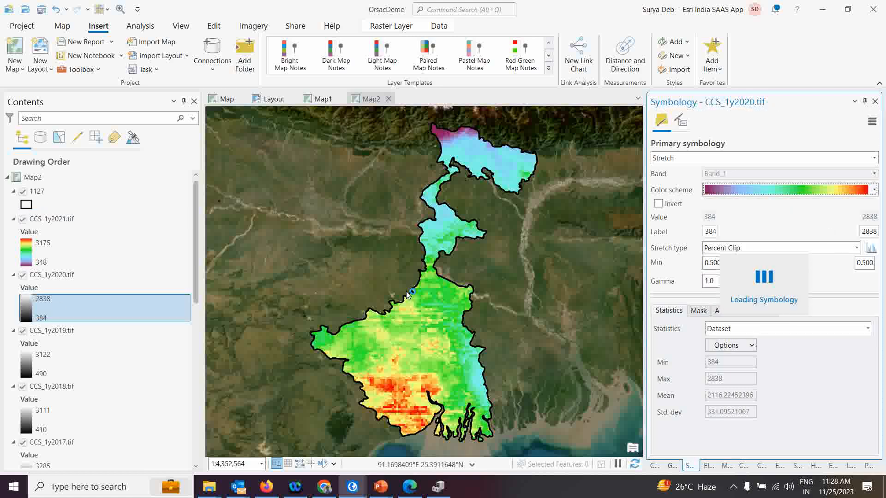
scroll(26, 372, down, 1)
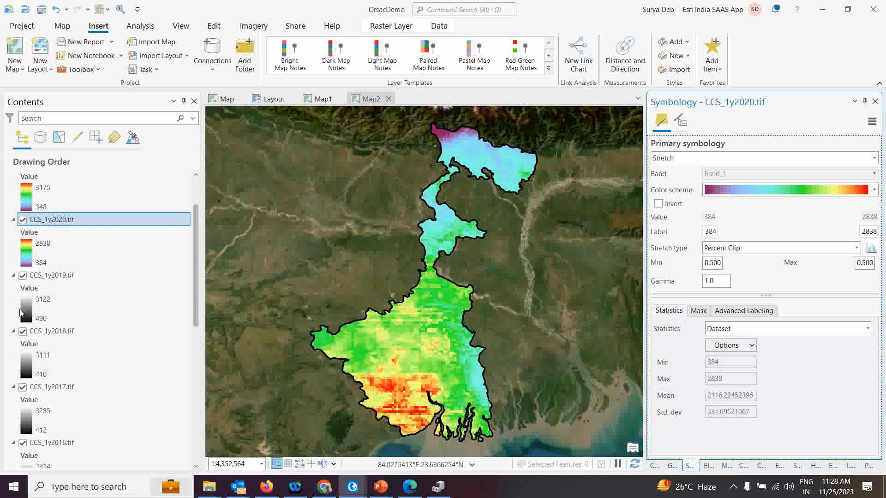
click(27, 310)
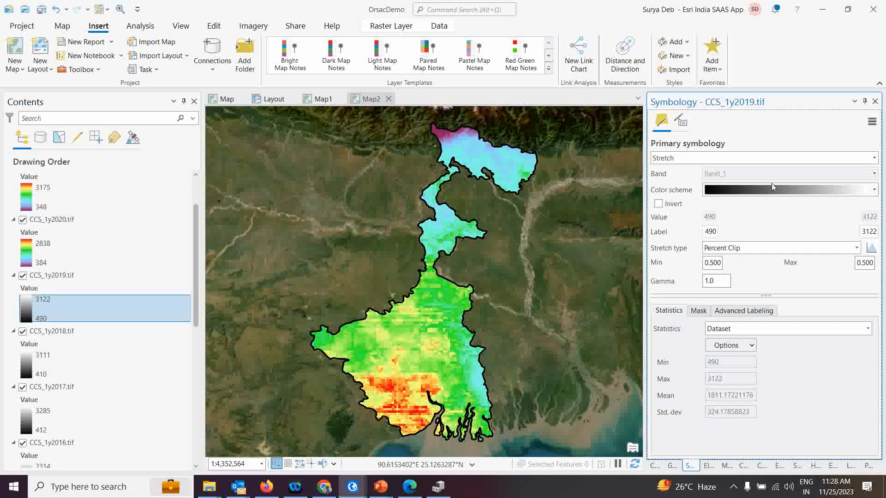
click(874, 190)
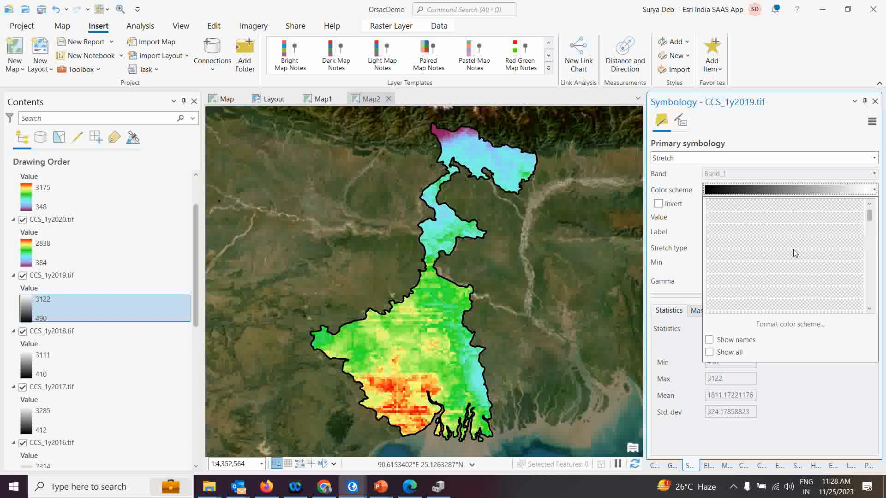
click(819, 228)
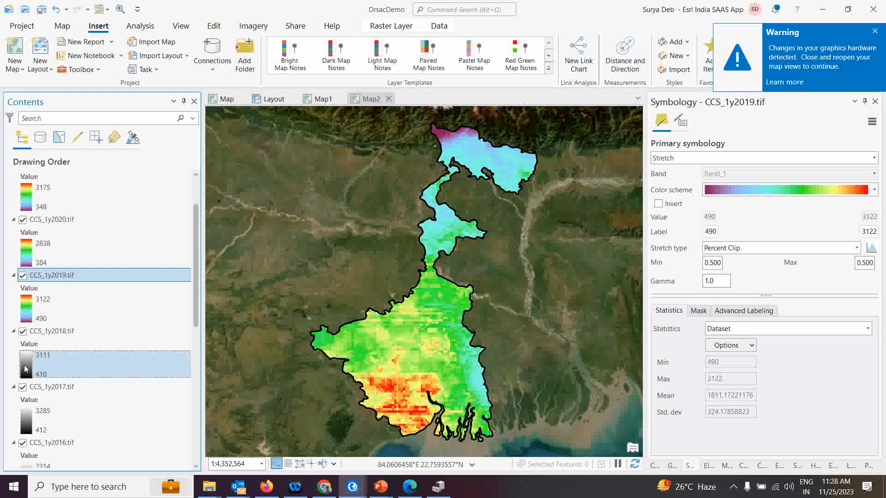
- Apply the purple-blue-green-yellow-red color scheme to the stretch symbology of the CCS_1y2018.tif and CCS_1y2017.tif layers
click(25, 369)
click(875, 189)
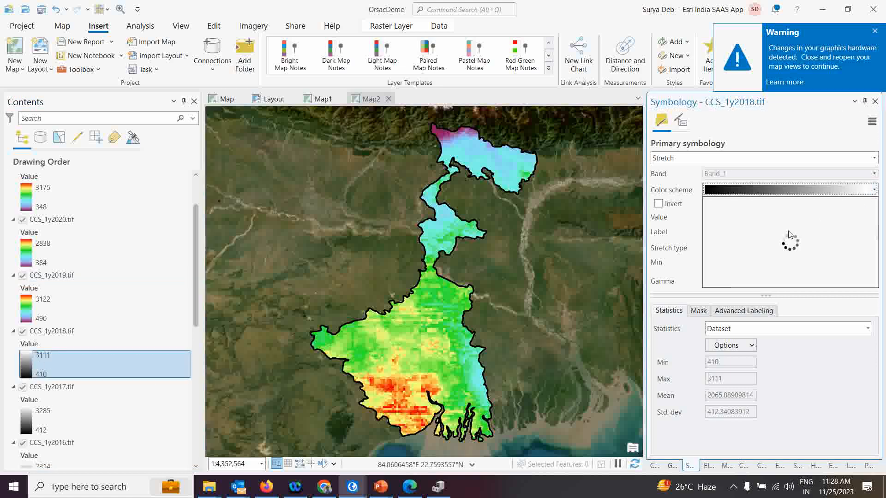
click(816, 230)
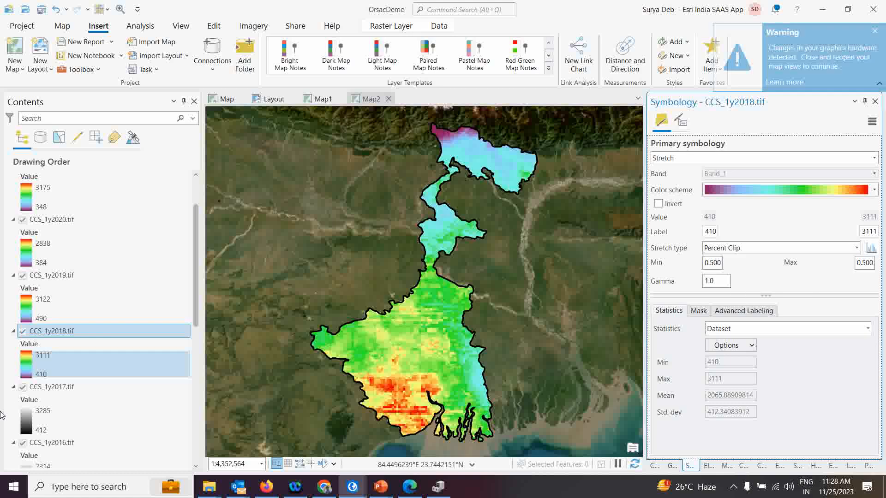
scroll(22, 350, down, 2)
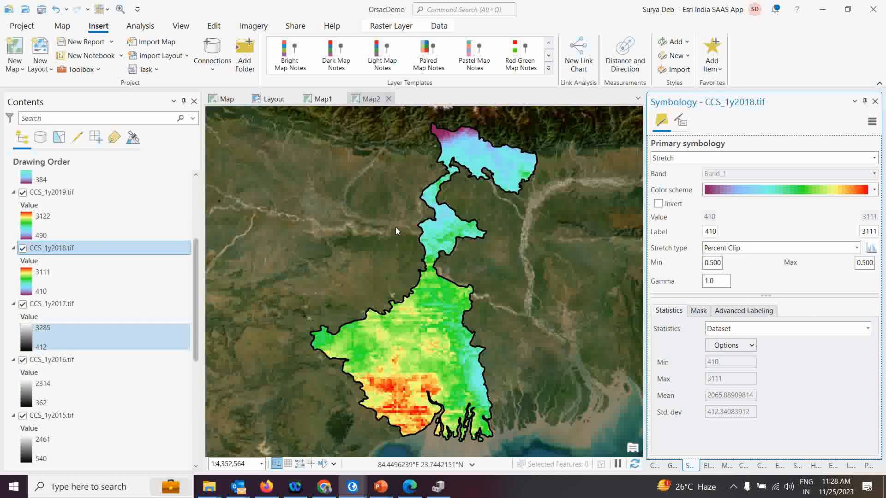
click(26, 342)
click(875, 191)
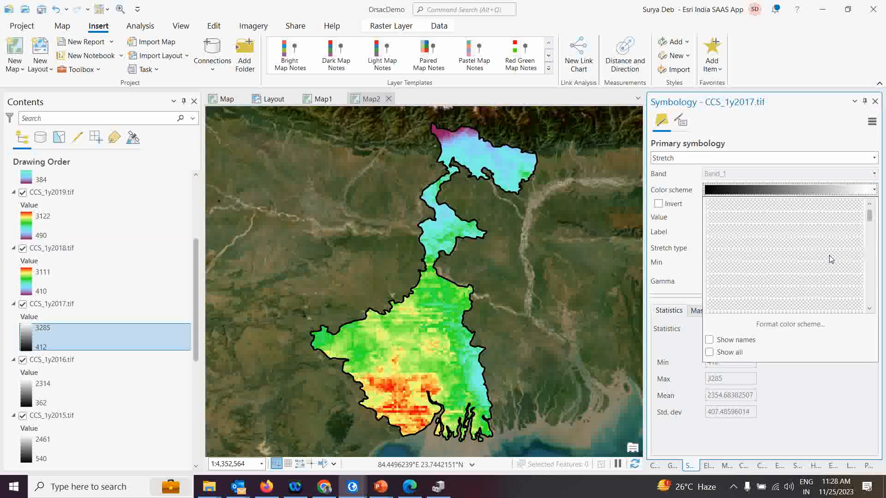
click(835, 229)
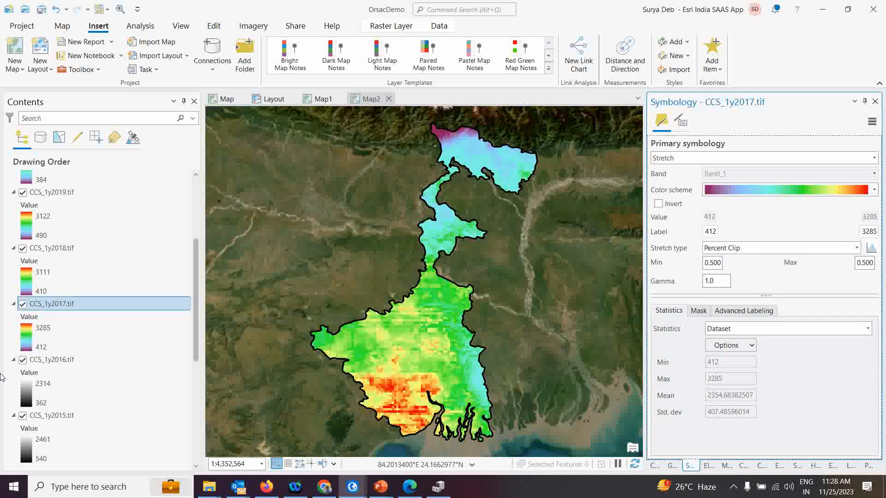
- Apply the purple-blue-green-yellow-red color scheme to the stretch symbology of the CCS_1y2016.tif and CCS_1y2015.tif layers
click(24, 400)
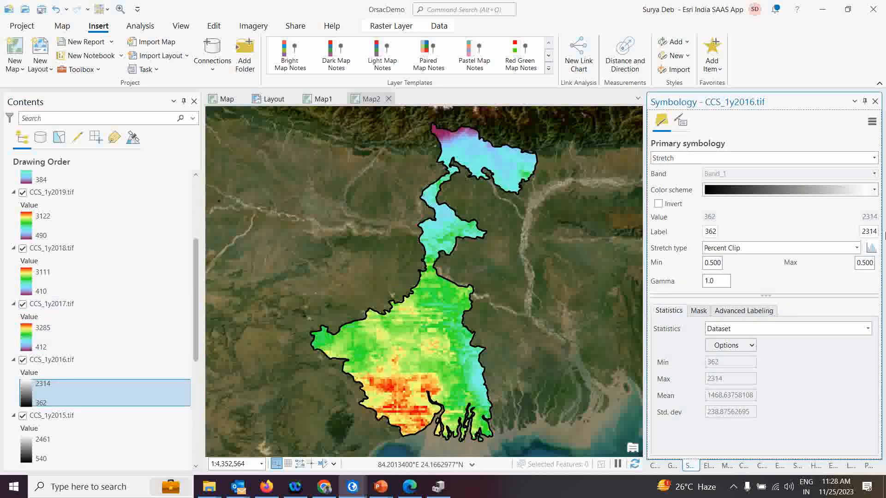
click(875, 193)
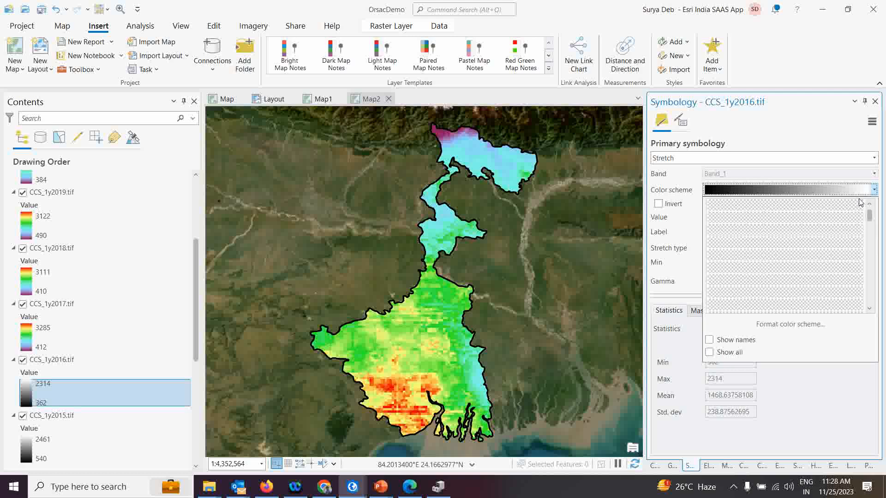
click(822, 232)
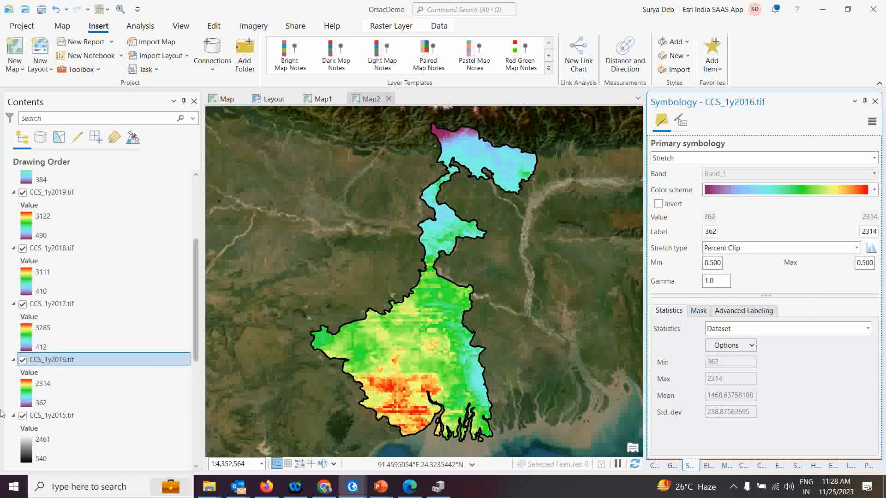
scroll(46, 393, down, 3)
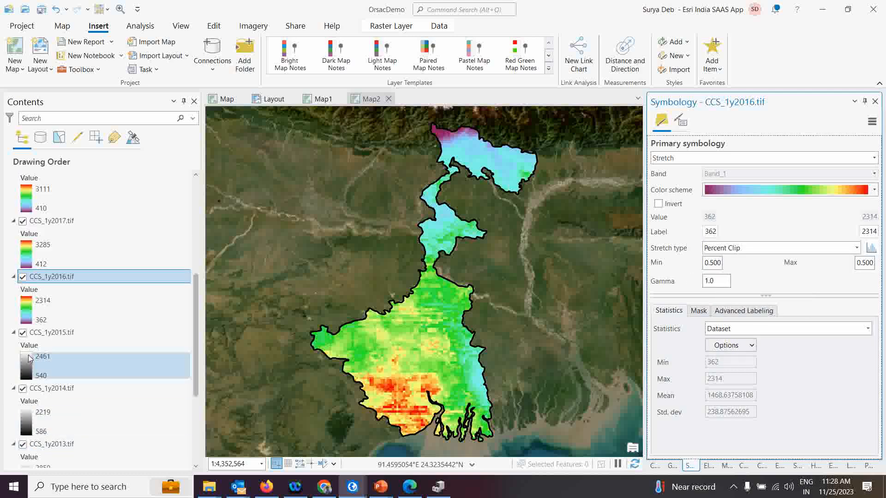
click(29, 358)
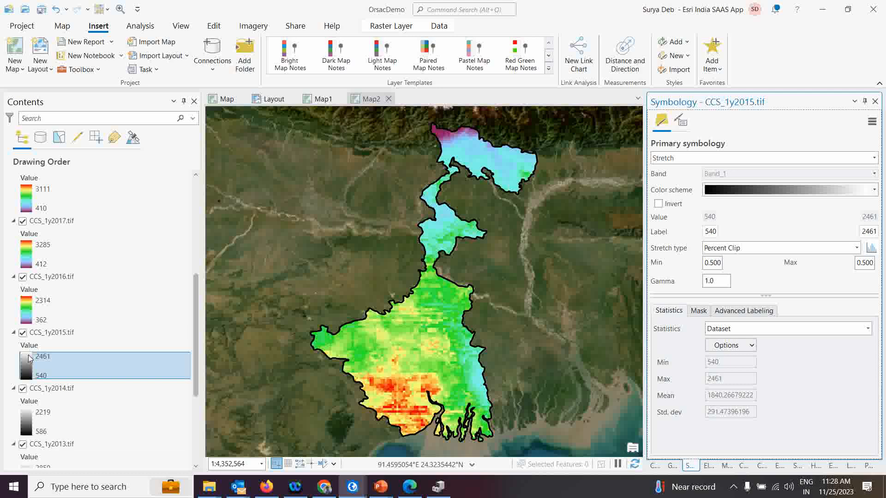
click(876, 192)
click(794, 233)
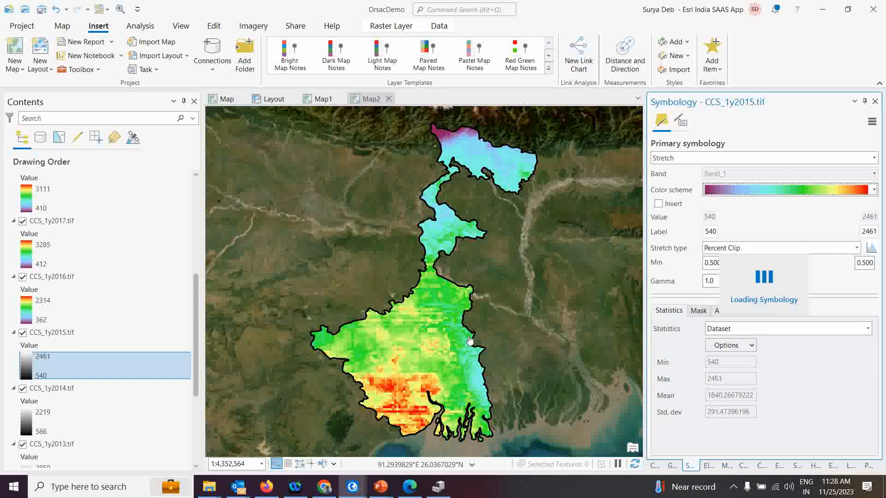
- Apply the purple-blue-green-yellow-red color scheme to the stretch symbology of the CCS_1y2014.tif and CCS_1y2013.tif layers
click(29, 424)
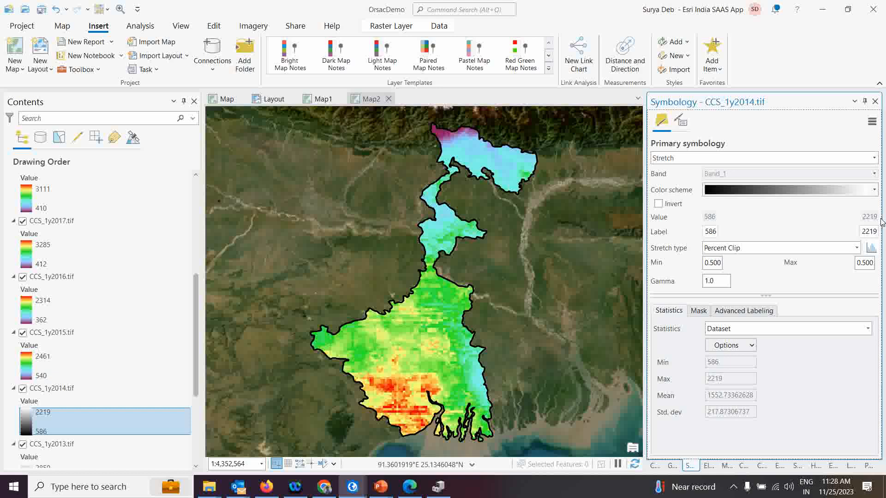
click(875, 191)
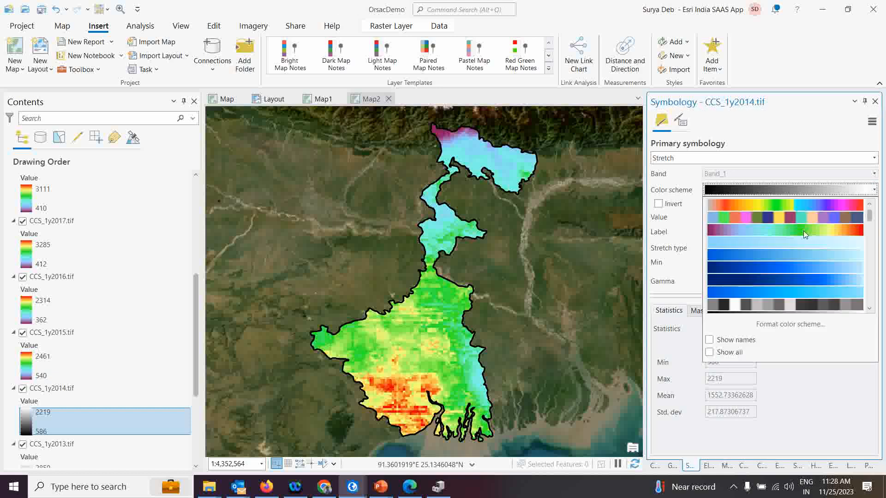
click(794, 231)
scroll(114, 394, down, 5)
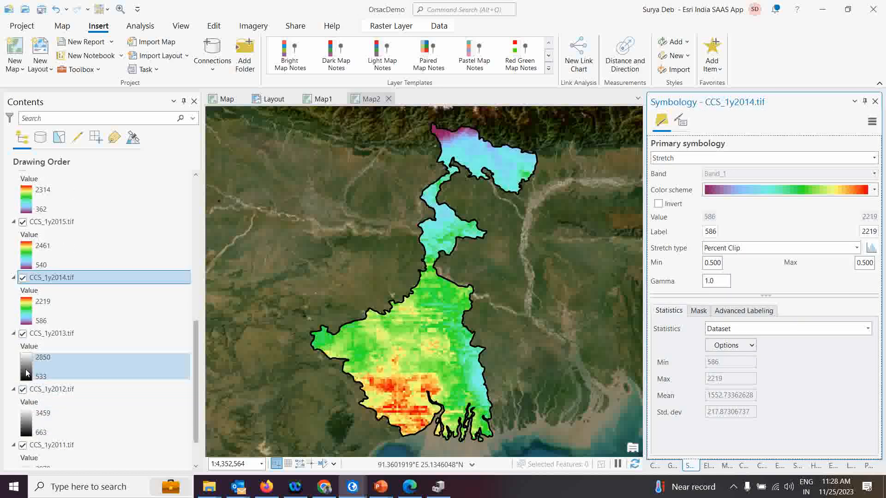
click(26, 369)
click(874, 186)
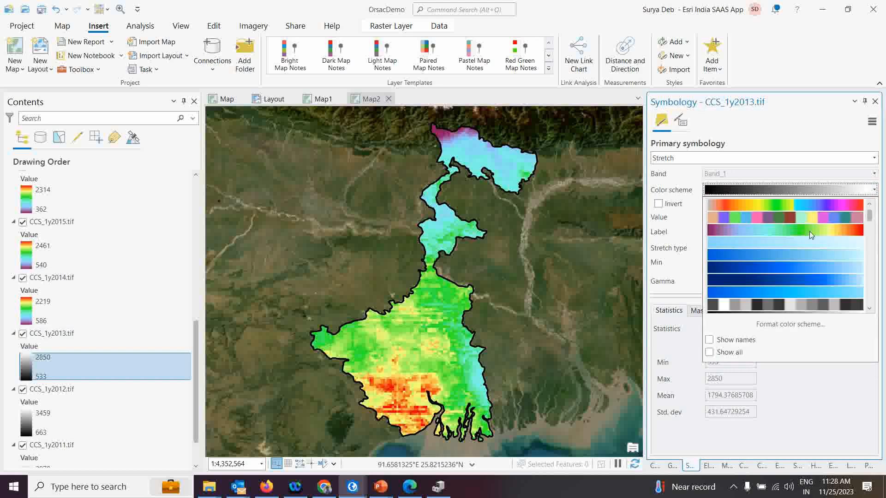
click(810, 235)
- Apply the purple-blue-green-yellow-red color scheme to the stretch symbology of the CCS_1y2012.tif and CCS_1y2011.tif layers
scroll(23, 383, down, 2)
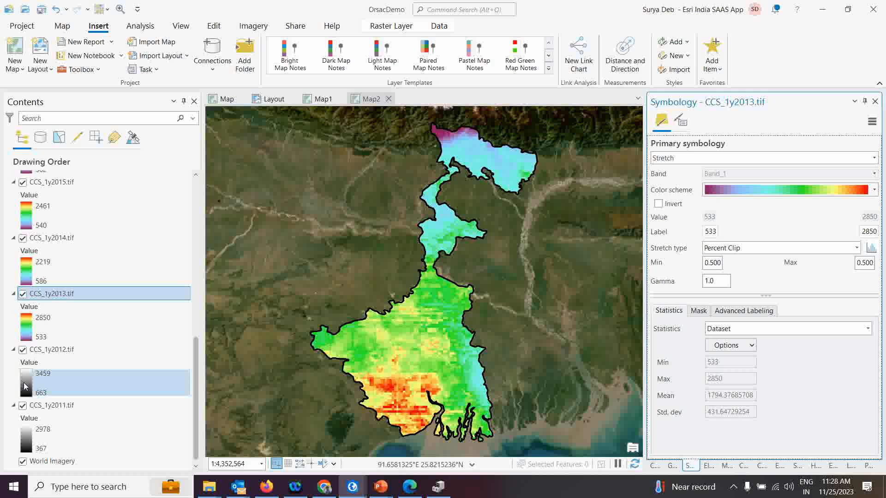
click(24, 383)
click(874, 189)
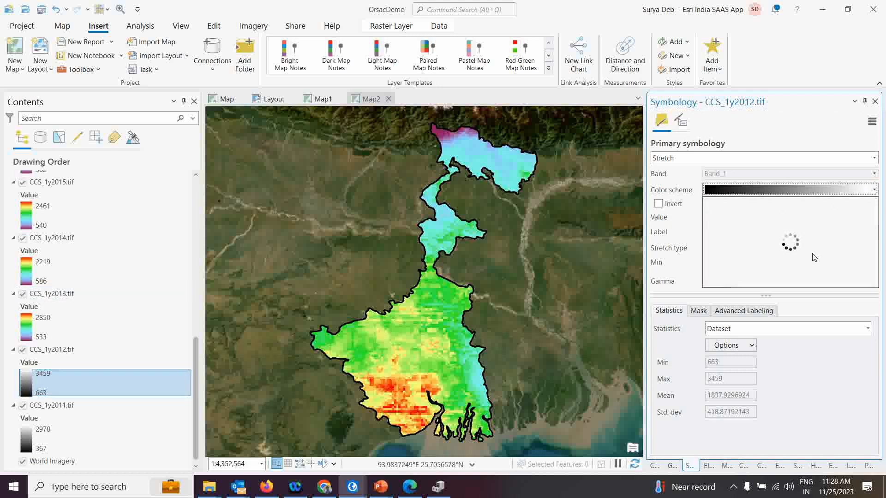
click(815, 236)
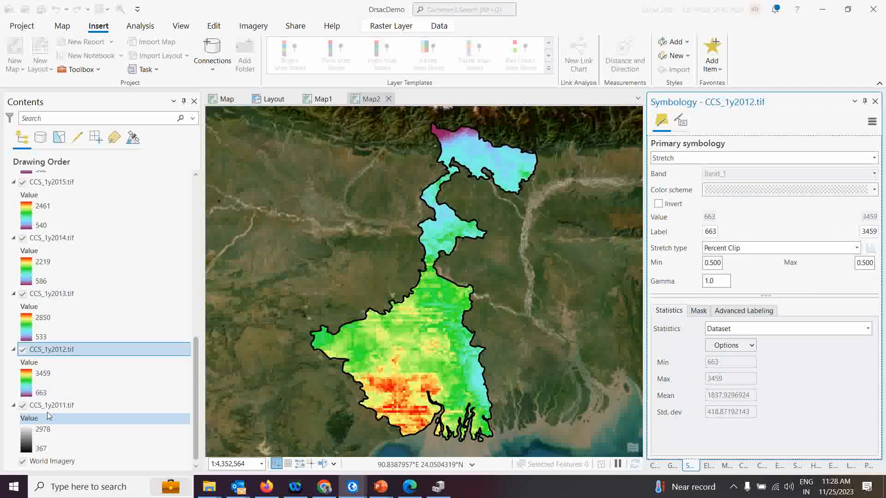
click(874, 189)
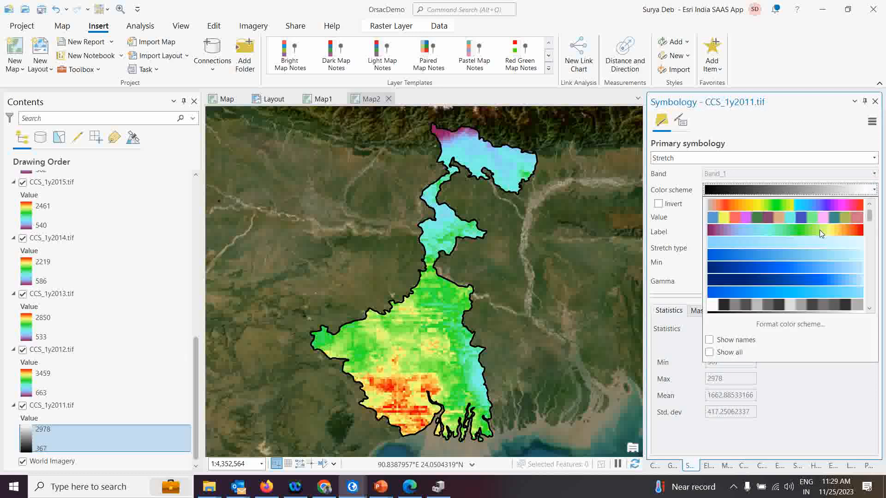
click(820, 231)
scroll(122, 294, up, 6)
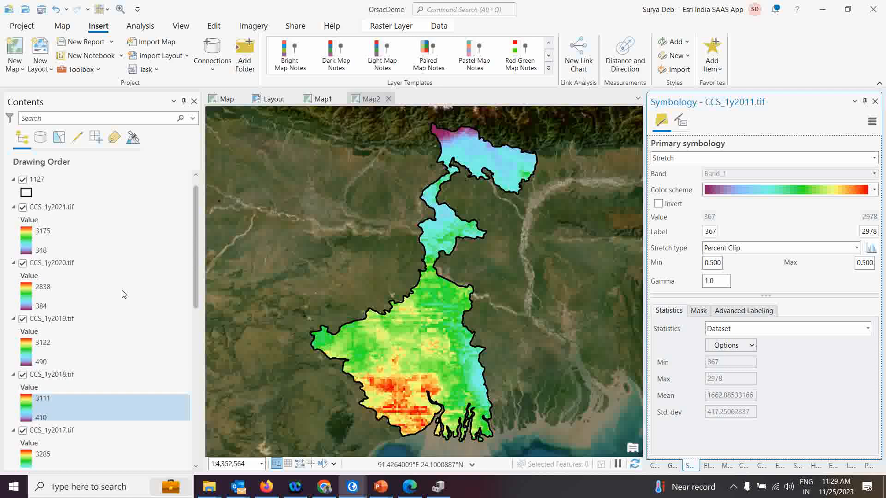
scroll(123, 295, up, 1)
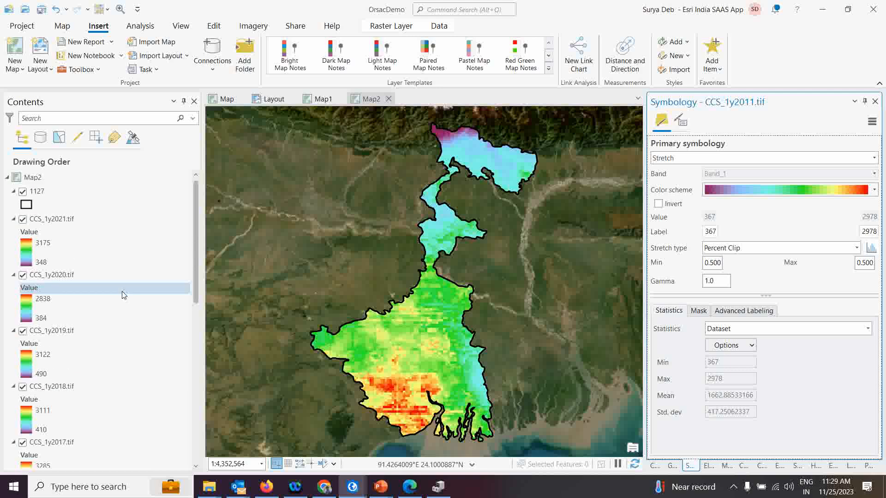
- Check the spatial reference in the source properties of the CCS_1y2021.tif layer
right_click(71, 223)
click(99, 407)
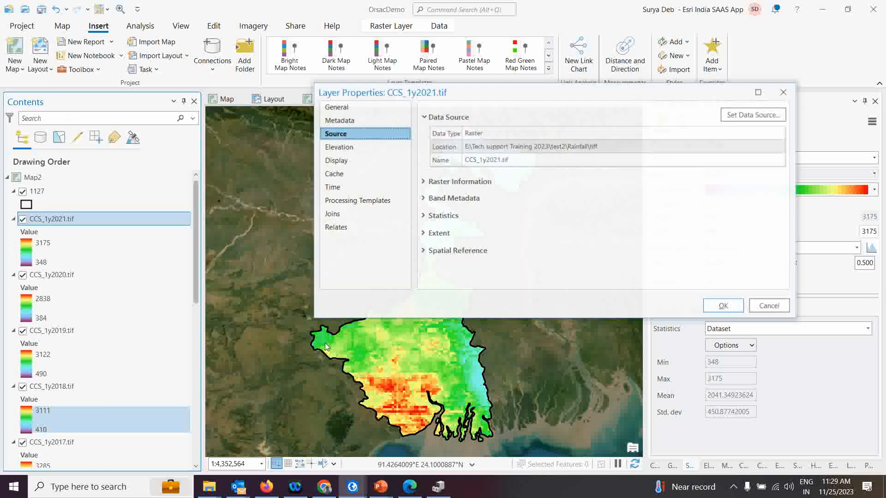
click(432, 251)
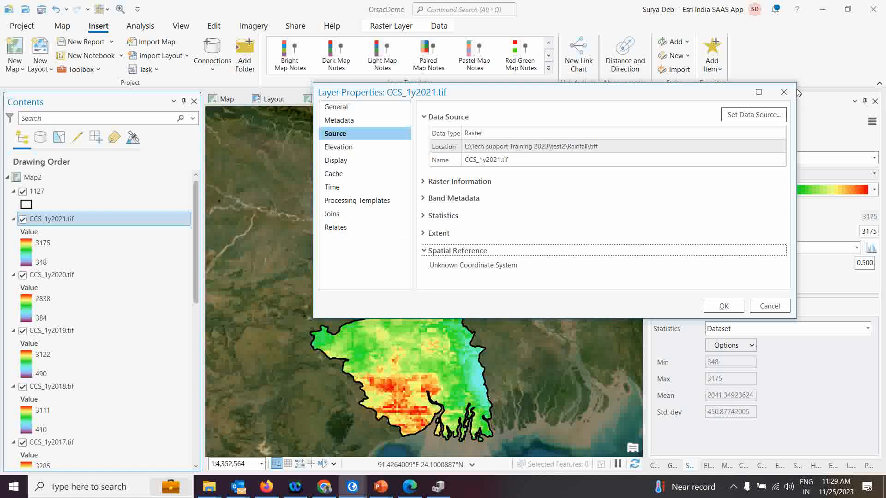
click(784, 94)
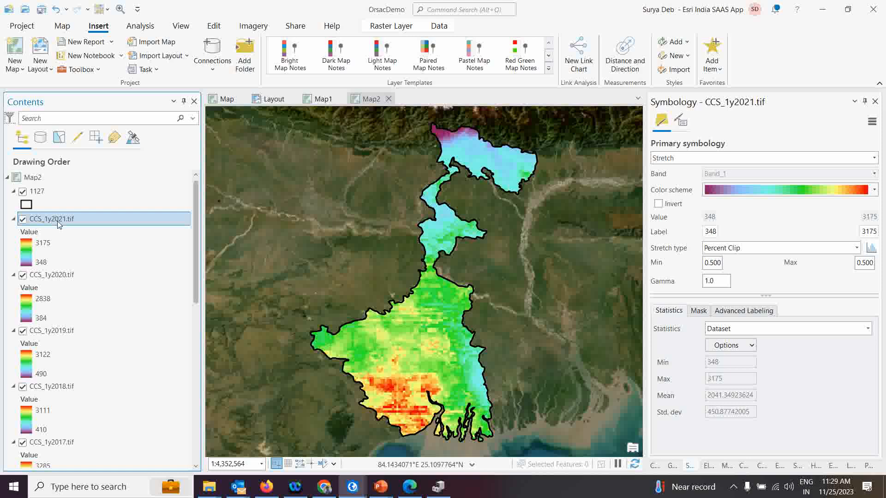
- Search the geoprocessing tools for "define projection" in place of the existing search term
click(139, 28)
click(135, 55)
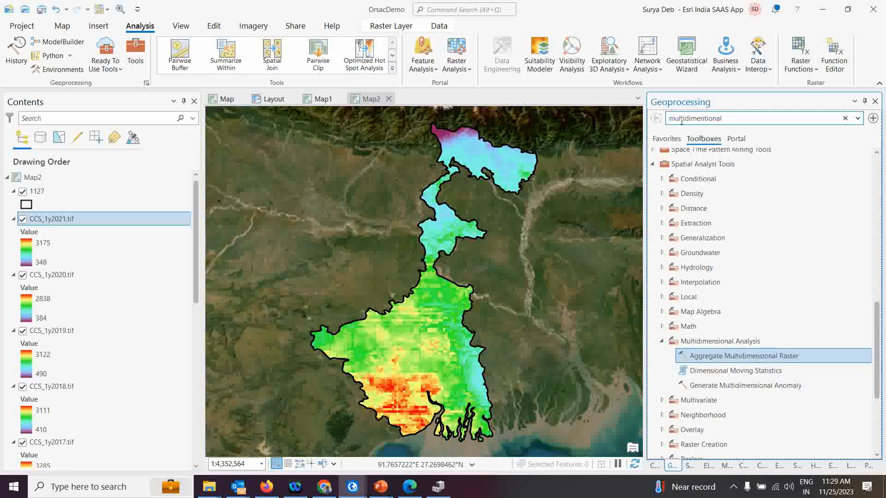
click(671, 139)
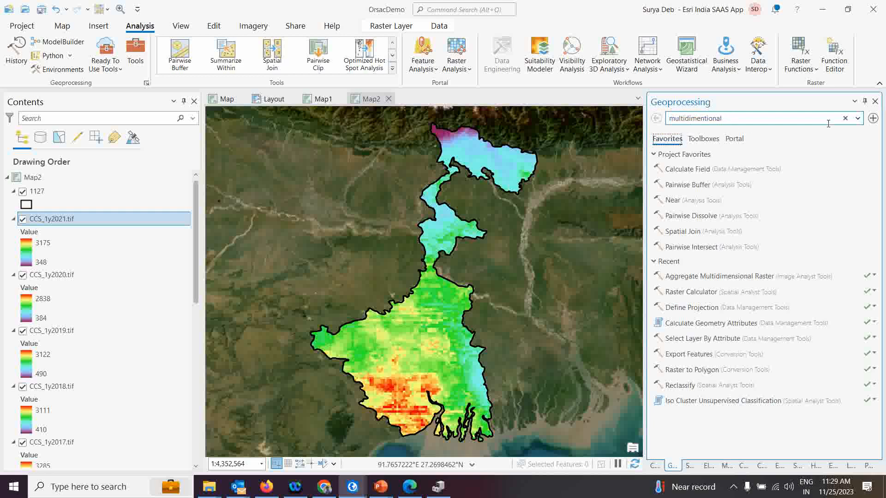
click(846, 118)
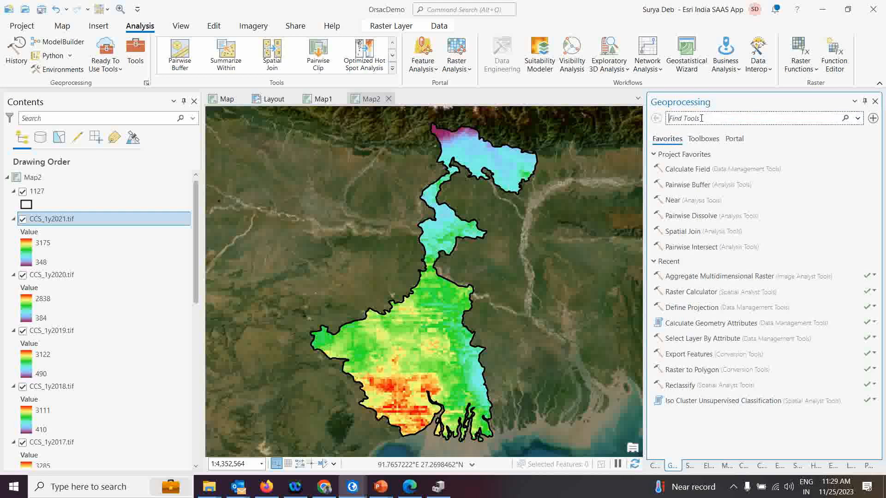
text(def)
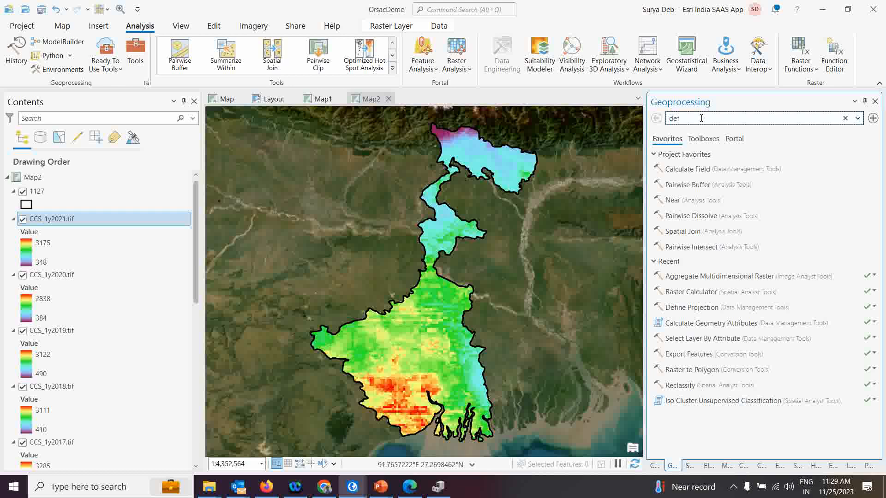
text(ine projection)
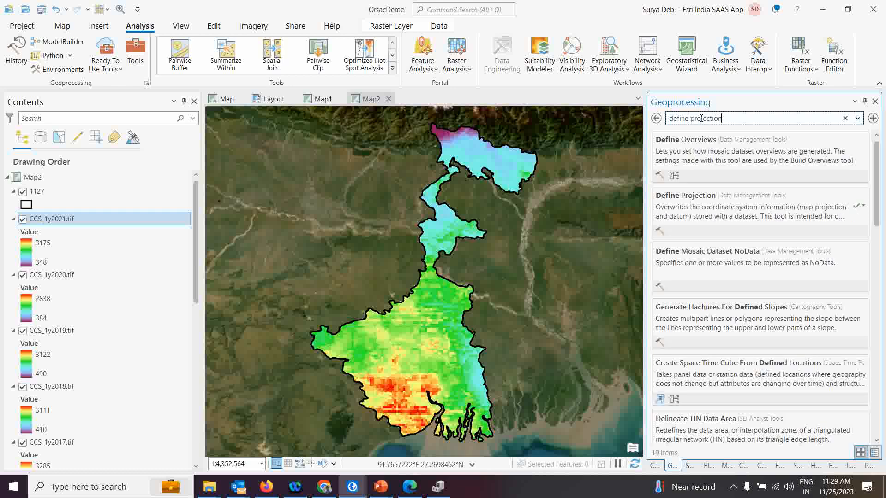
- Set up the Define Projection tool with CCS_1y2021.tif as input dataset and GCS_WGS_1984 as coordinate system
click(737, 159)
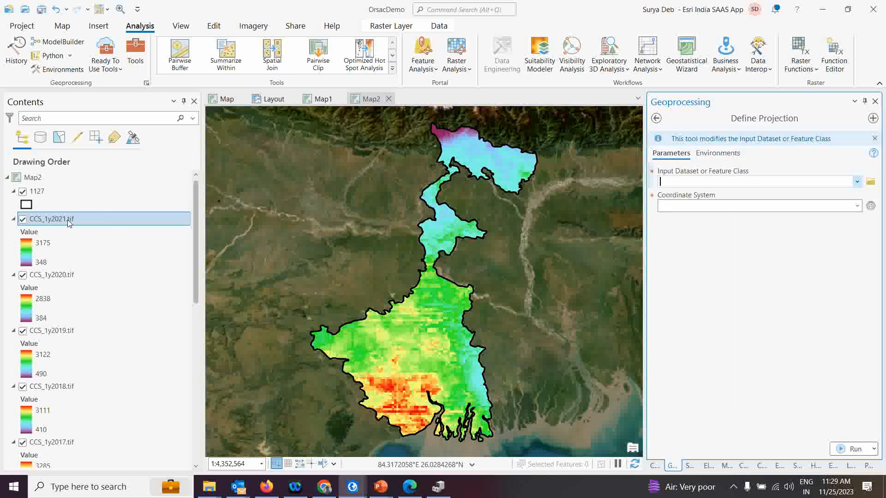
click(858, 183)
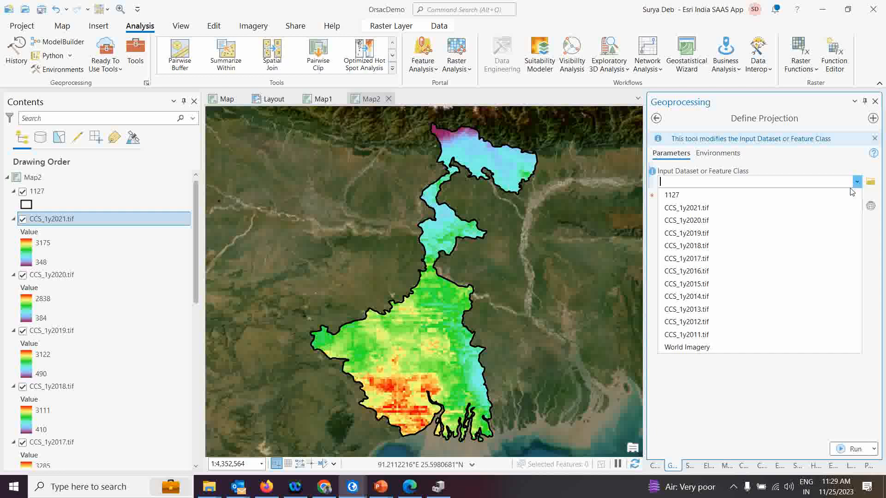
click(699, 206)
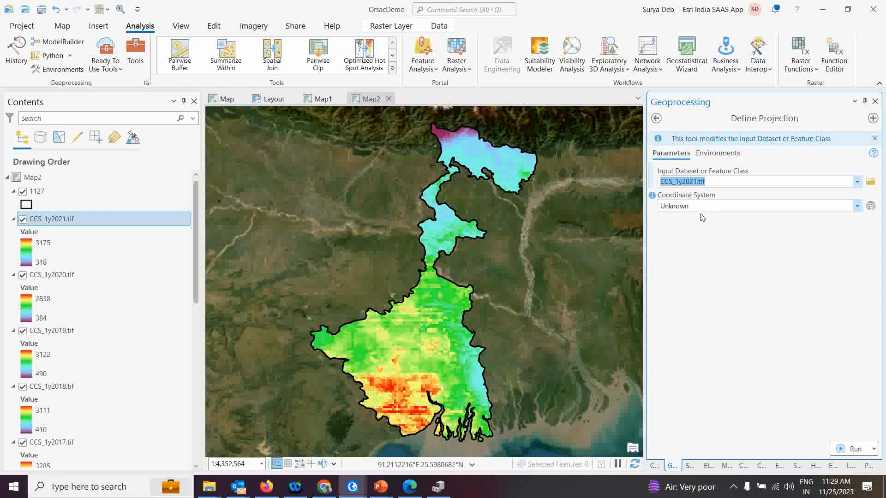
click(858, 210)
click(746, 221)
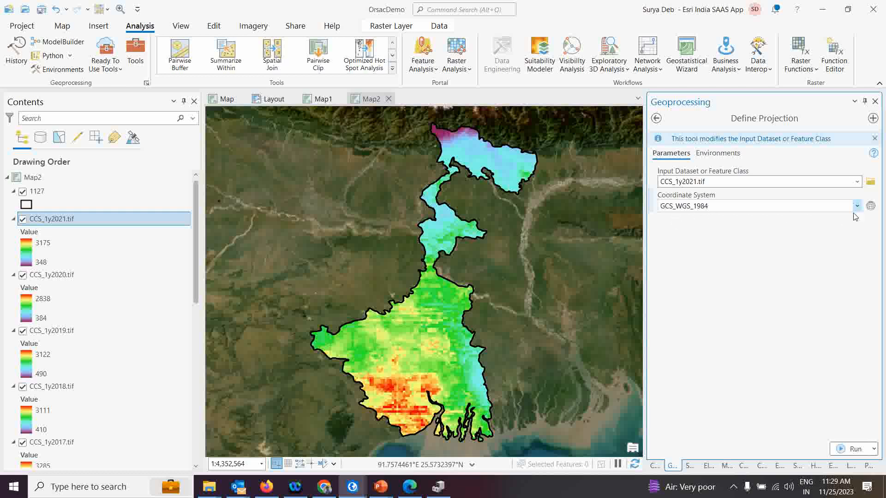
- Look up WGS 1984 under the World geographic coordinate systems in the coordinate system browser, then close it
click(870, 206)
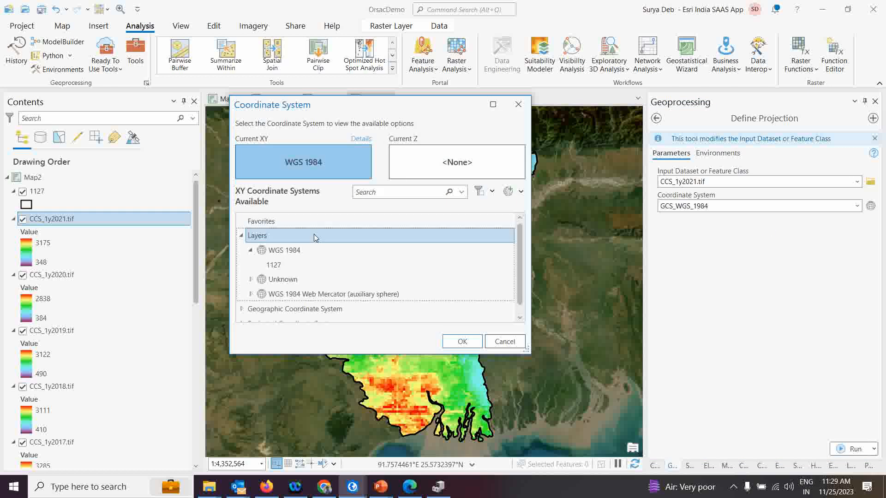
scroll(251, 309, down, 1)
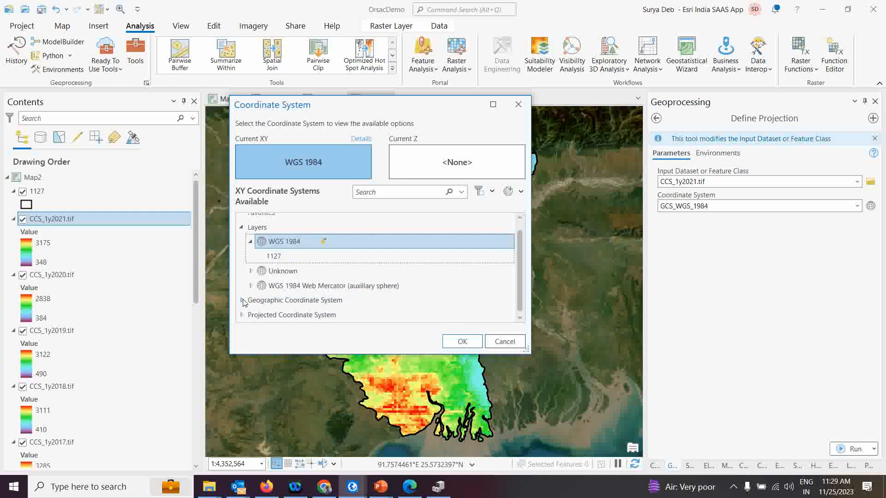
click(242, 301)
scroll(278, 296, down, 7)
scroll(265, 304, down, 1)
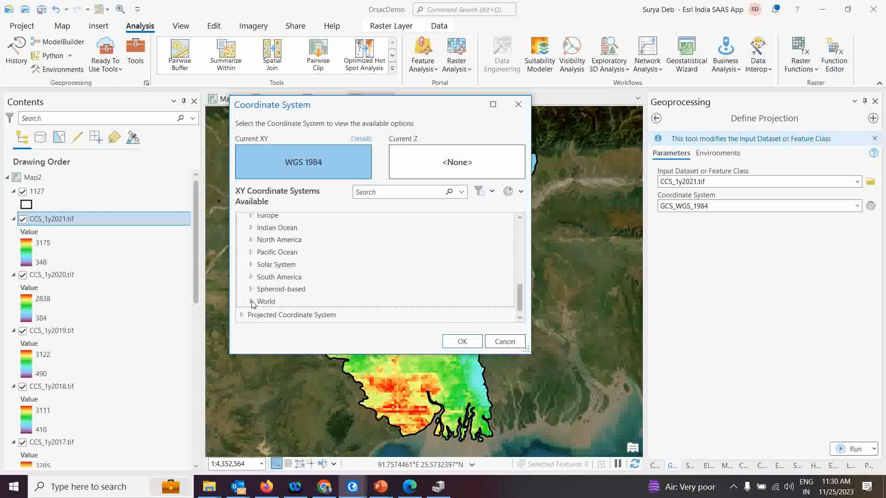
click(251, 301)
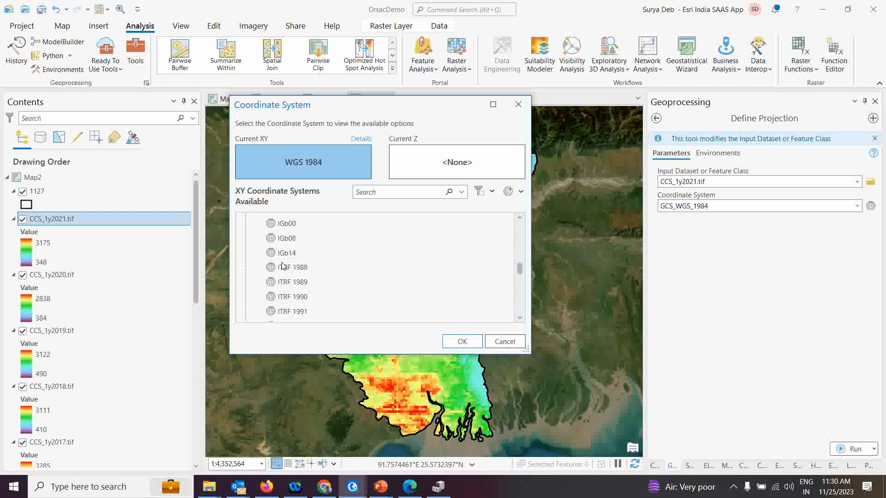
scroll(319, 298, down, 3)
scroll(309, 301, down, 3)
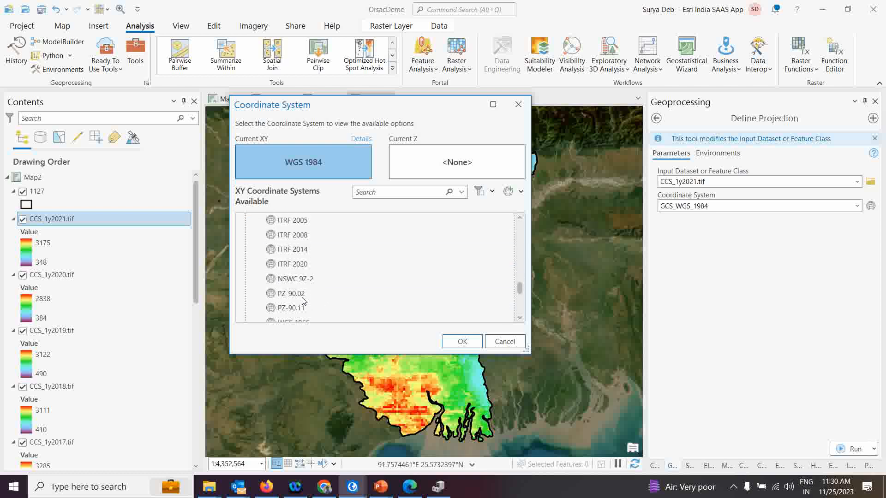
scroll(303, 301, down, 5)
click(299, 256)
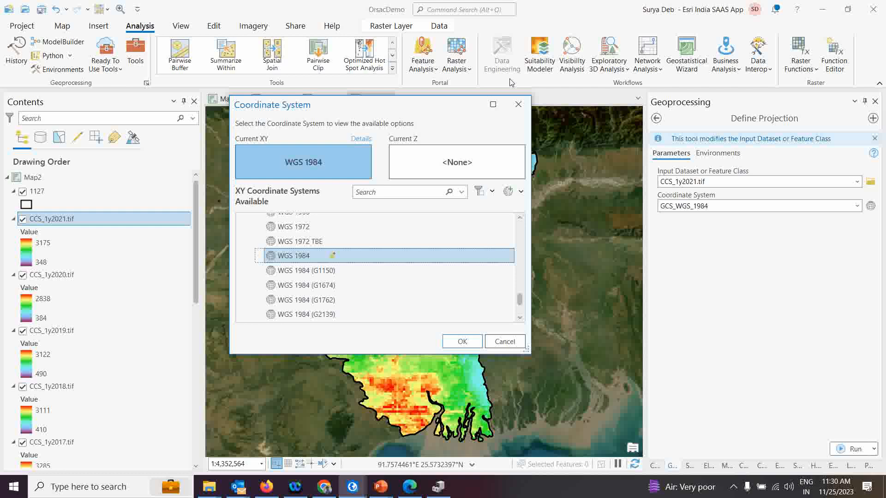
click(517, 104)
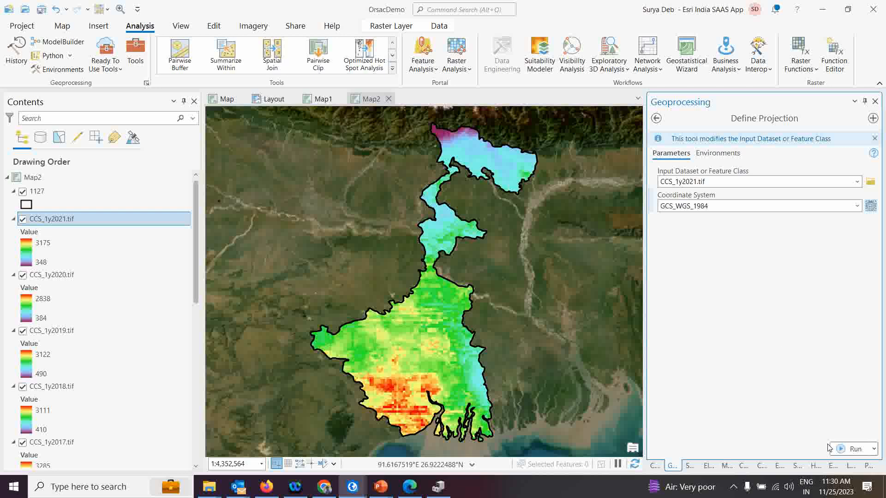
- Run Define Projection on CCS_1y2021.tif and check the spatial reference in the layer's source properties
click(841, 450)
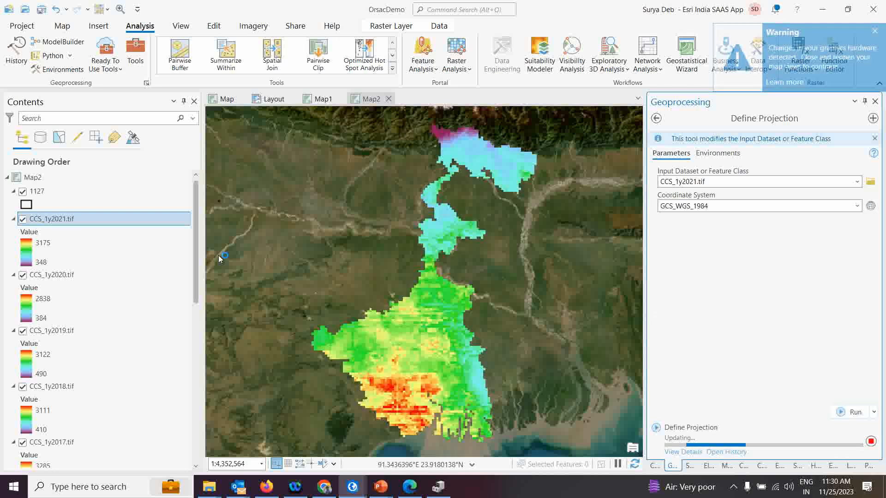
right_click(58, 220)
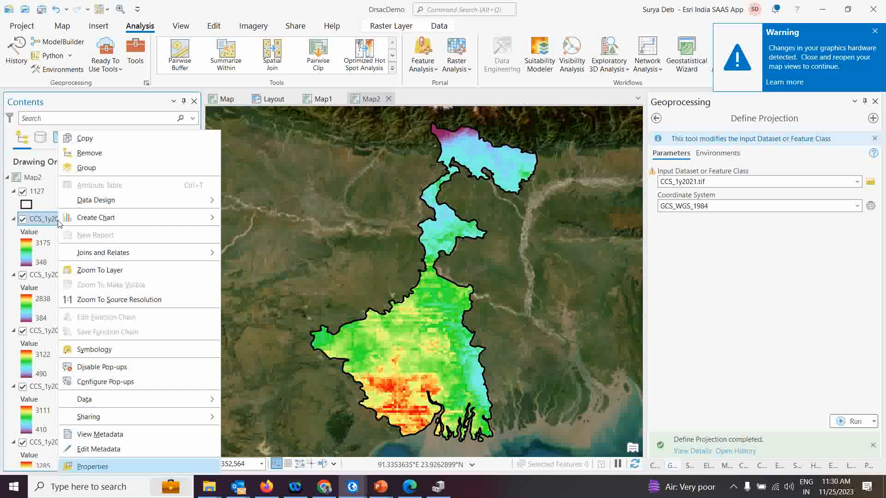
click(92, 467)
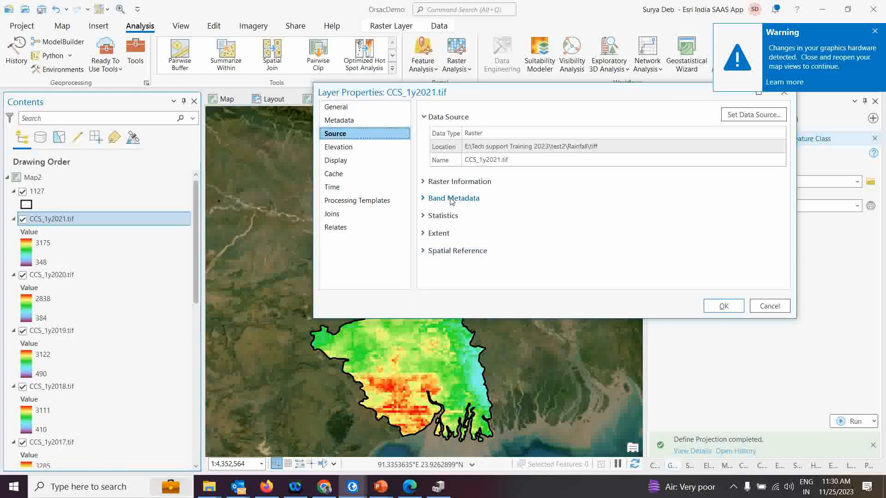
click(434, 251)
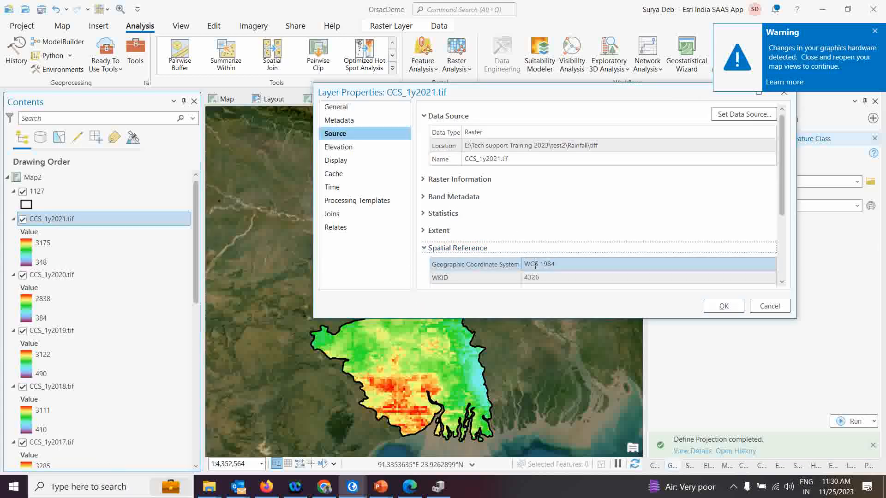
drag(642, 91, 601, 120)
click(742, 122)
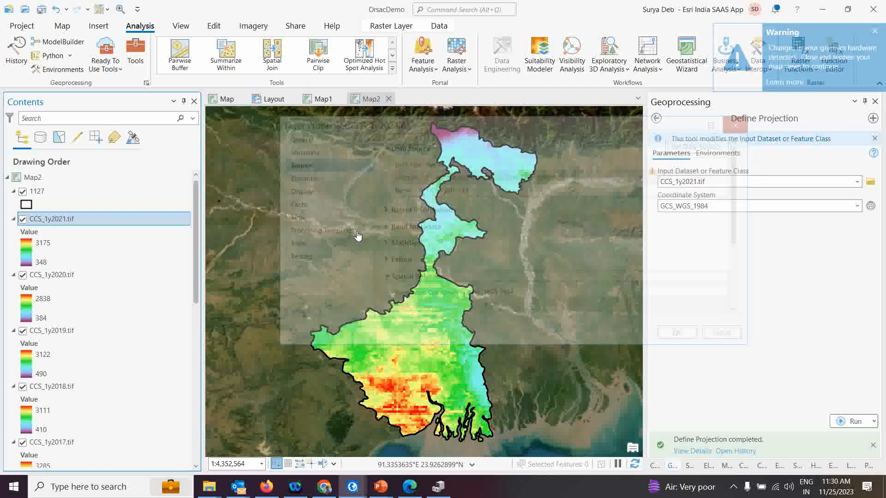
- Check the spatial reference in the source properties of the CCS_1y2020.tif layer
click(63, 275)
right_click(62, 275)
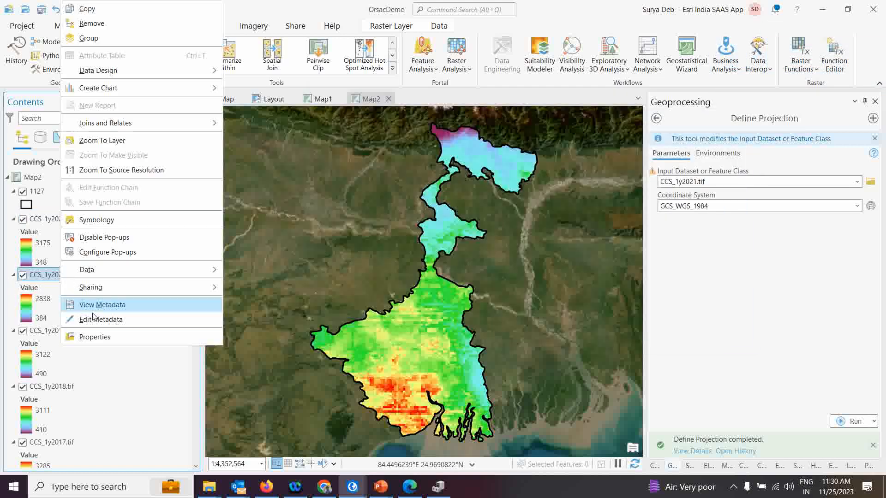
click(98, 340)
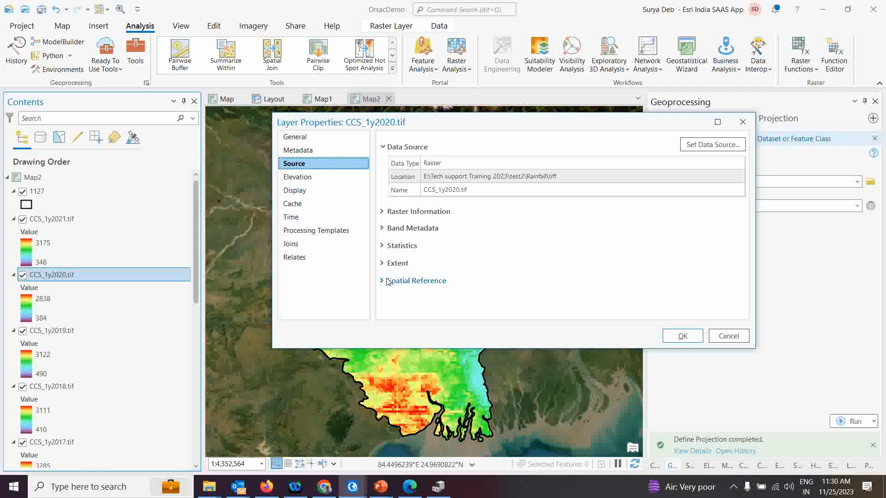
click(385, 282)
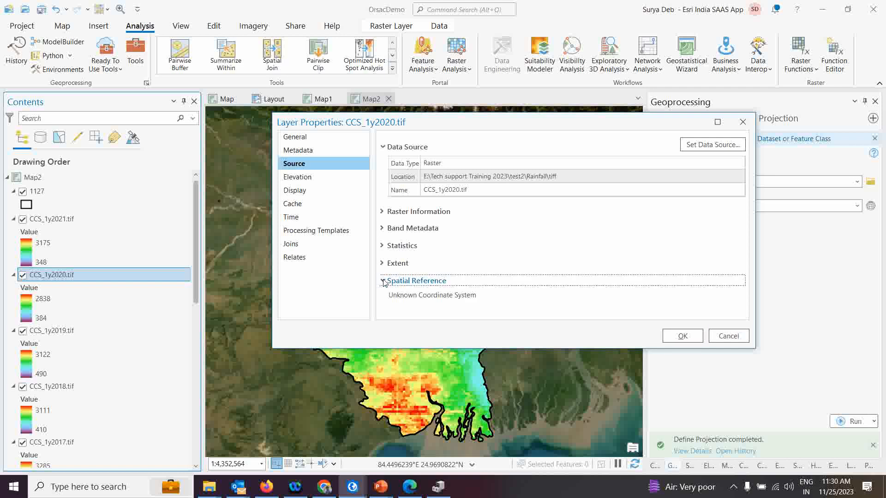
click(742, 121)
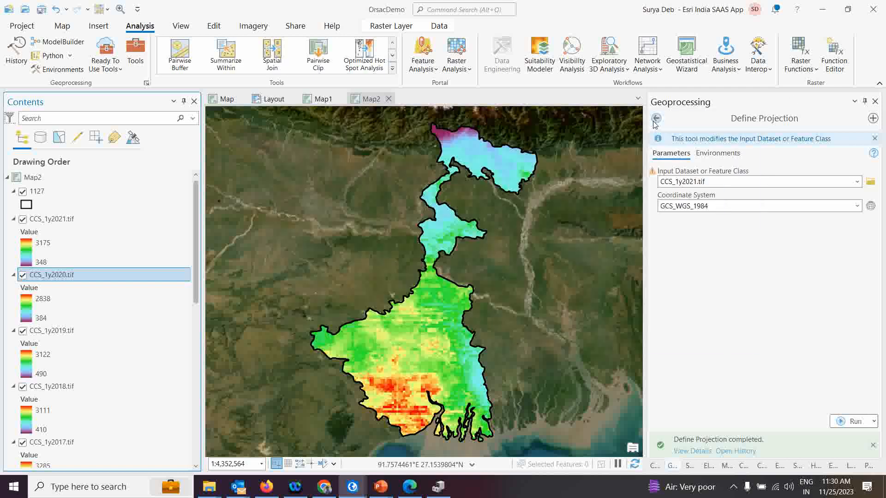
- Define the projection of CCS_1y2020.tif as GCS_WGS_1984 with a fresh run of the Define Projection tool
click(657, 121)
click(720, 154)
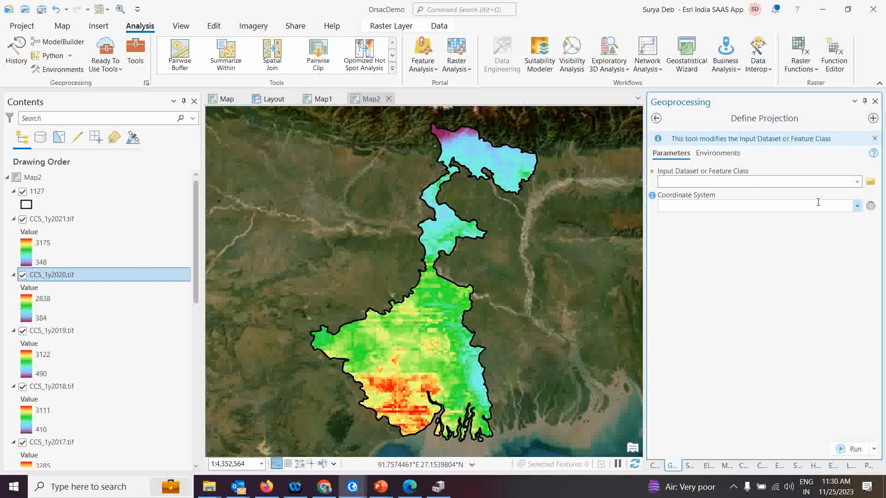
click(856, 183)
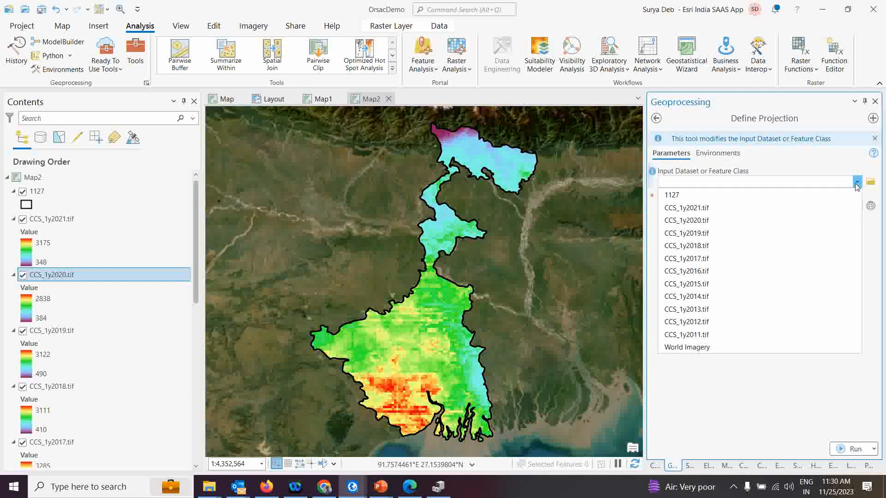
click(706, 221)
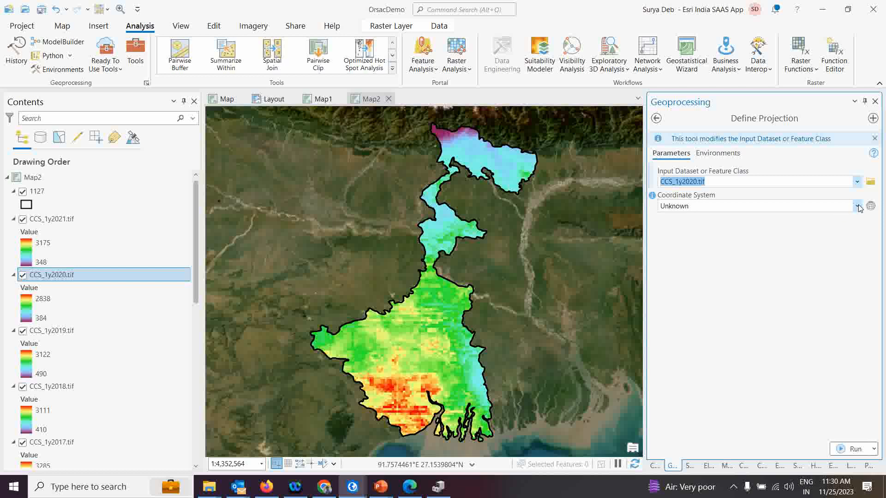
click(857, 206)
click(720, 220)
click(851, 450)
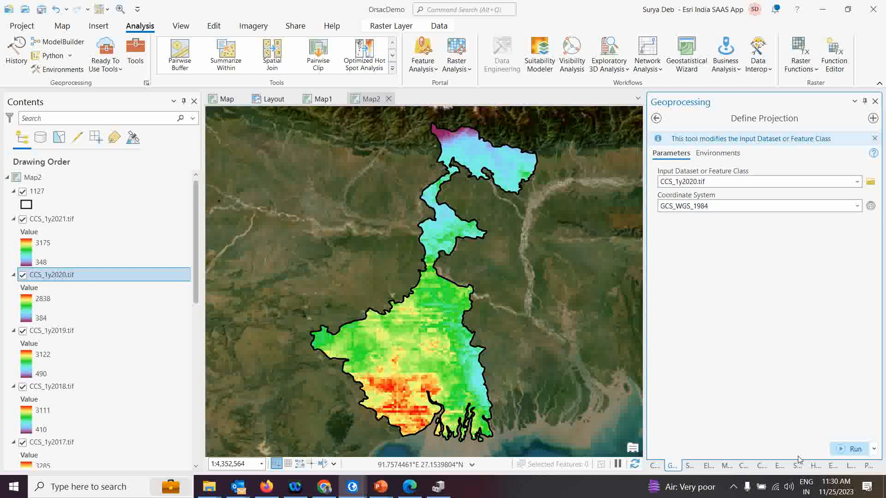
- Reopen Define Projection and assign the GCS_WGS_1984 coordinate system to CCS_1y2019.tif
click(59, 335)
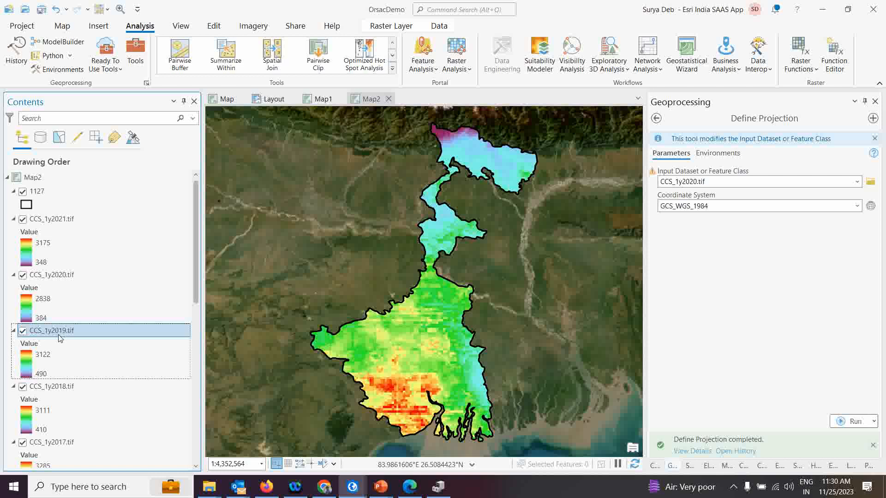
click(656, 119)
click(674, 116)
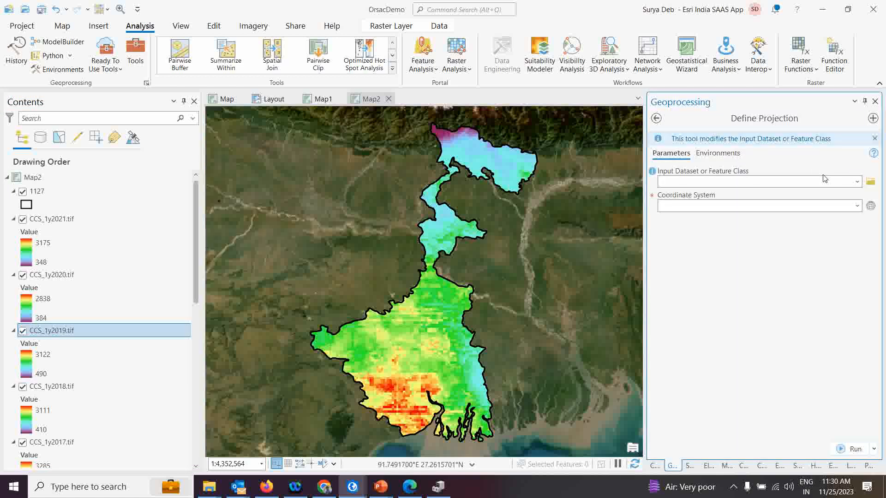
click(857, 183)
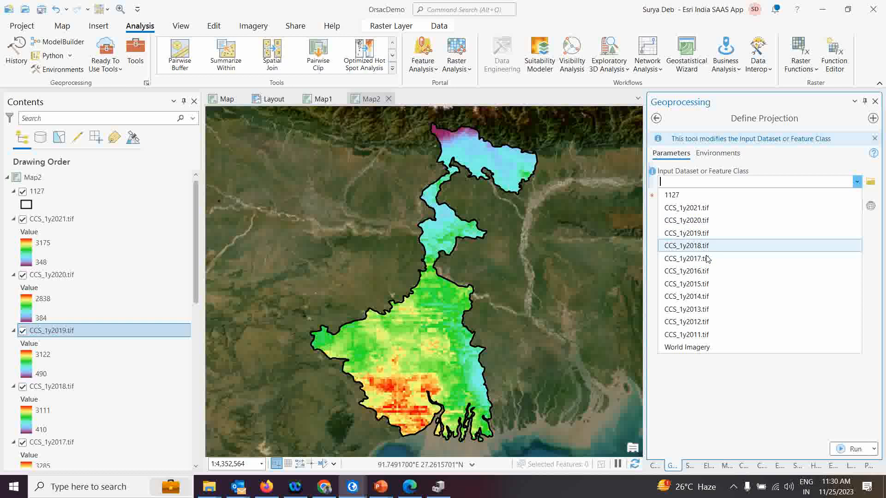
click(706, 233)
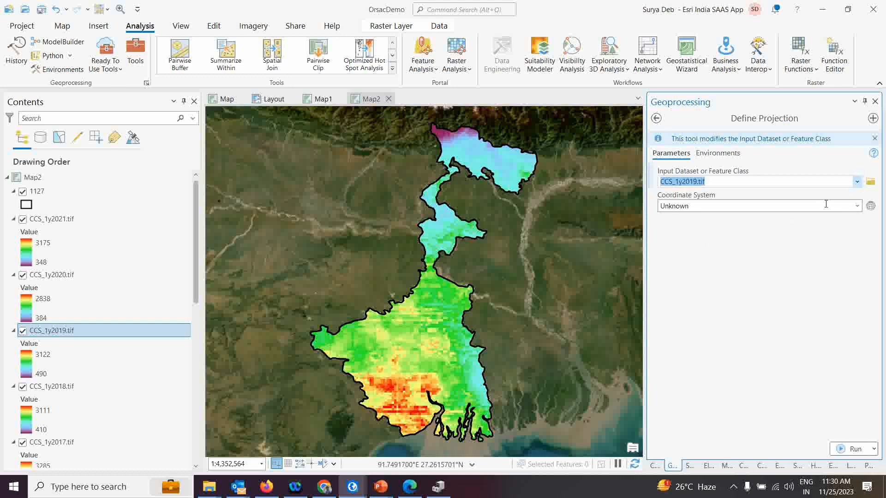
click(856, 206)
click(826, 232)
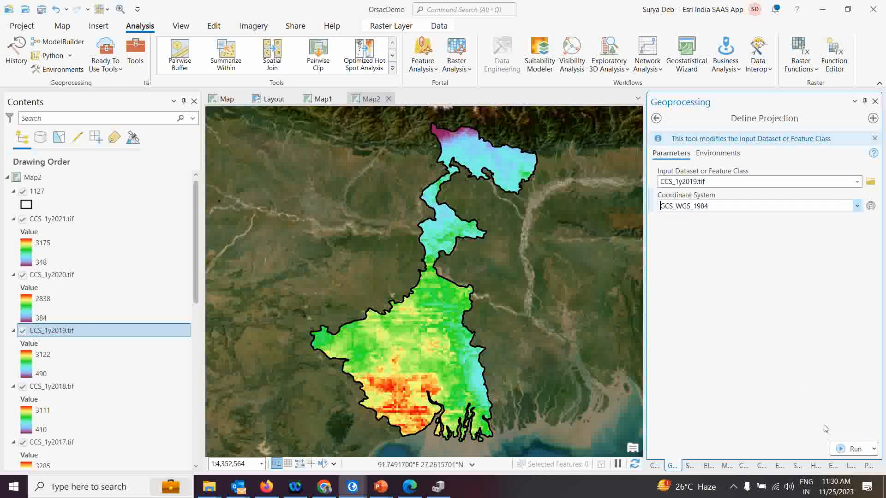
click(841, 450)
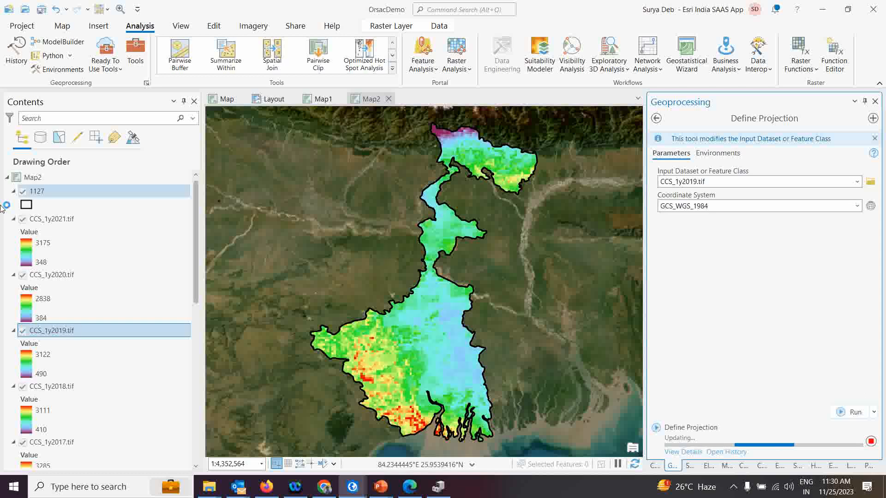
- Define the projection of the CCS_1y2018.tif raster as GCS_WGS_1984 with a fresh run of the Define Projection tool
scroll(195, 306, down, 3)
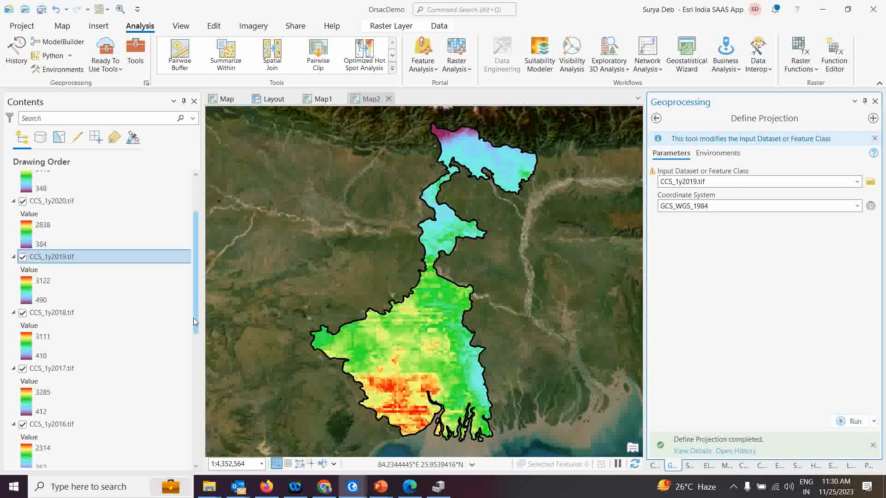
click(45, 318)
click(656, 119)
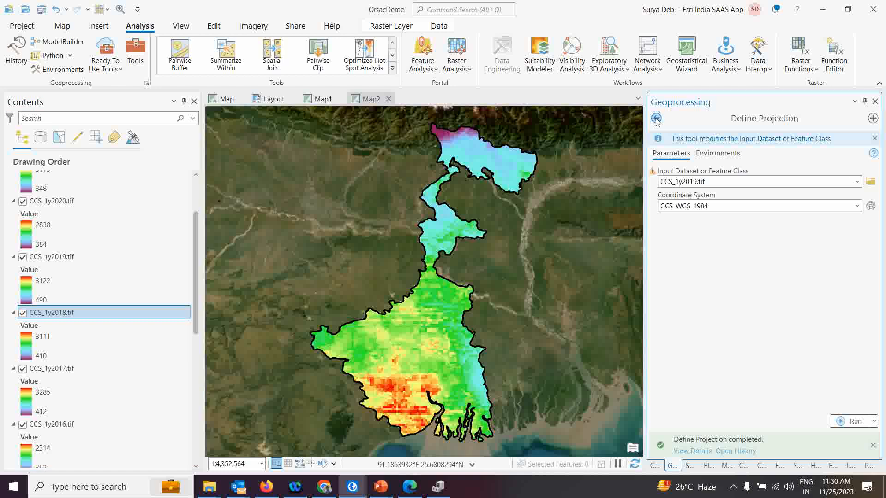
click(705, 157)
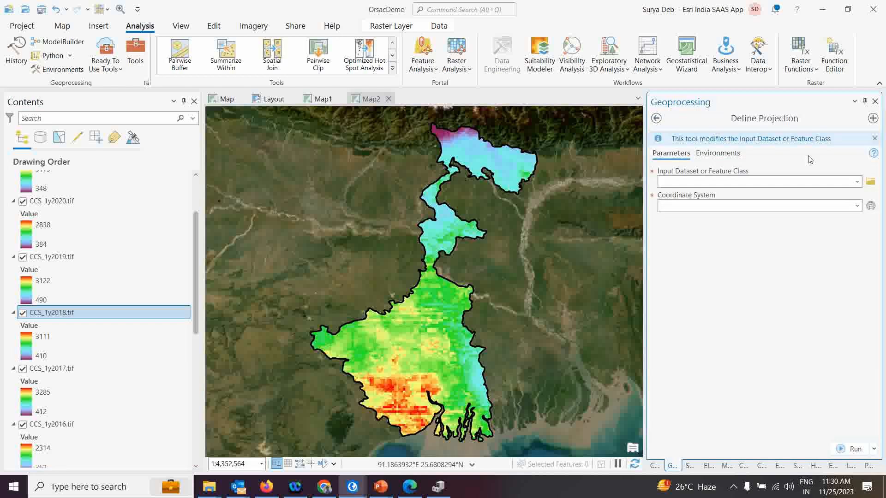
click(857, 182)
click(714, 252)
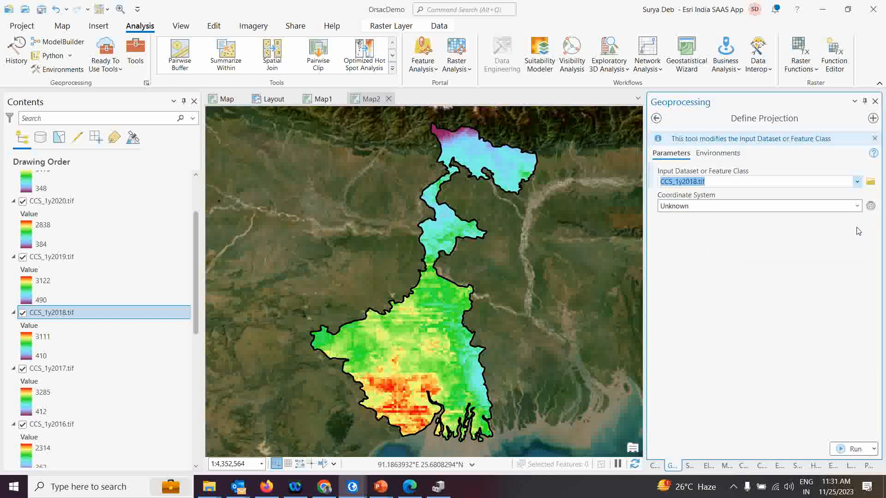
click(857, 206)
click(712, 226)
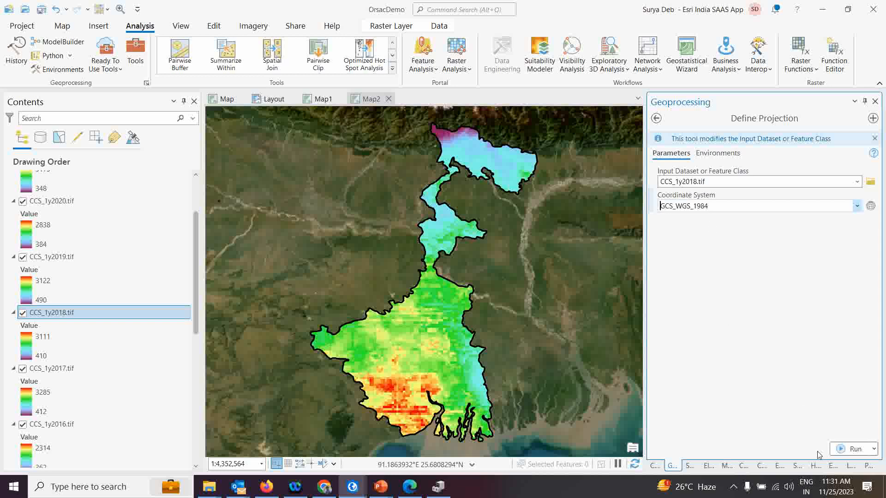
click(842, 450)
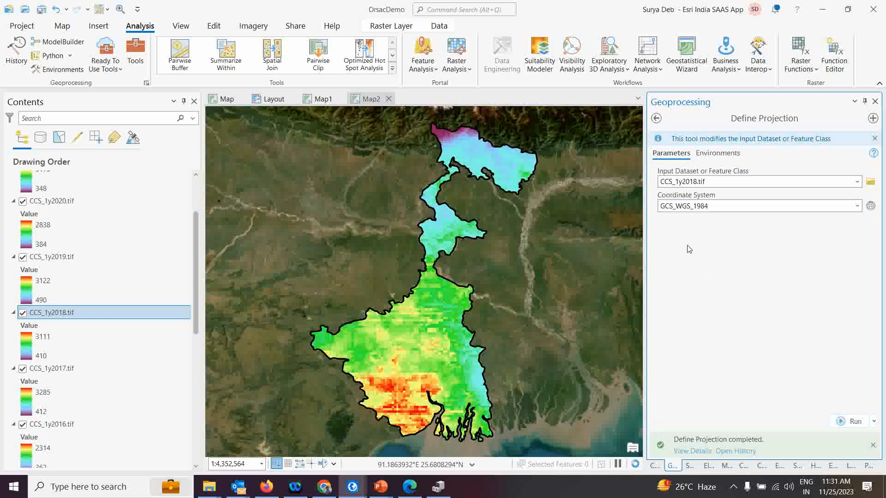
- Reopen Define Projection and run it on CCS_1y2017.tif with the GCS_WGS_1984 coordinate system
click(49, 377)
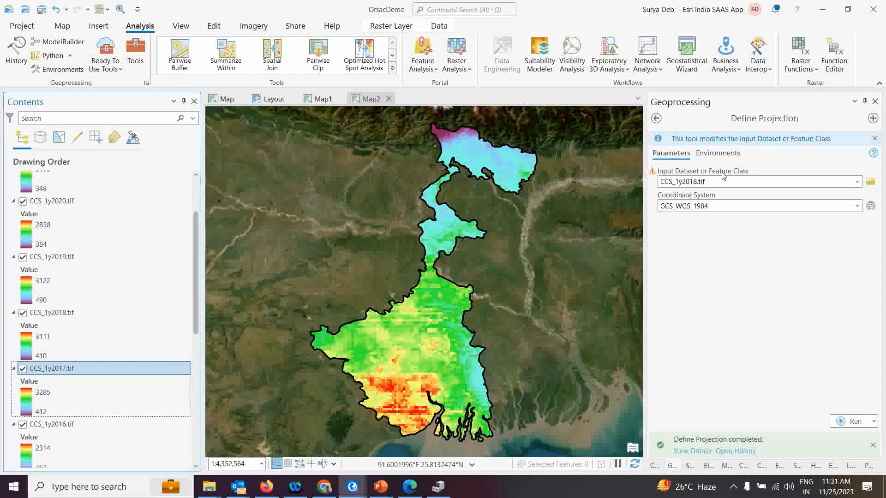
click(659, 128)
click(657, 119)
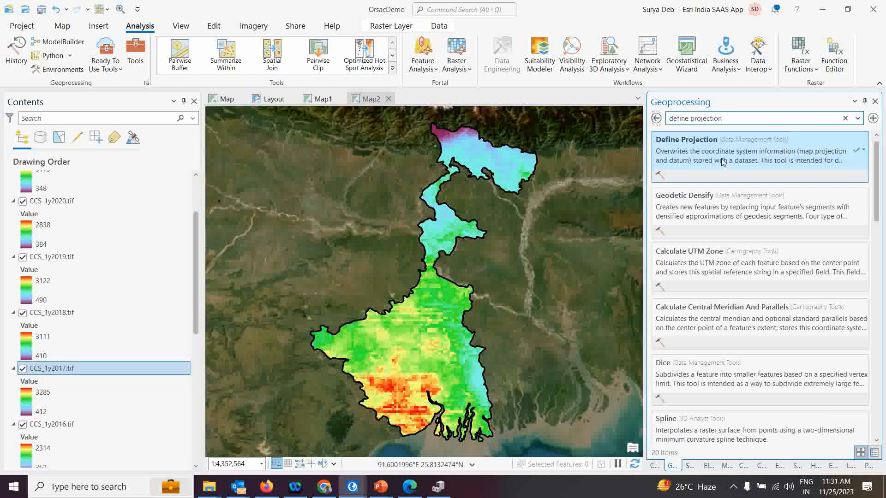
click(739, 160)
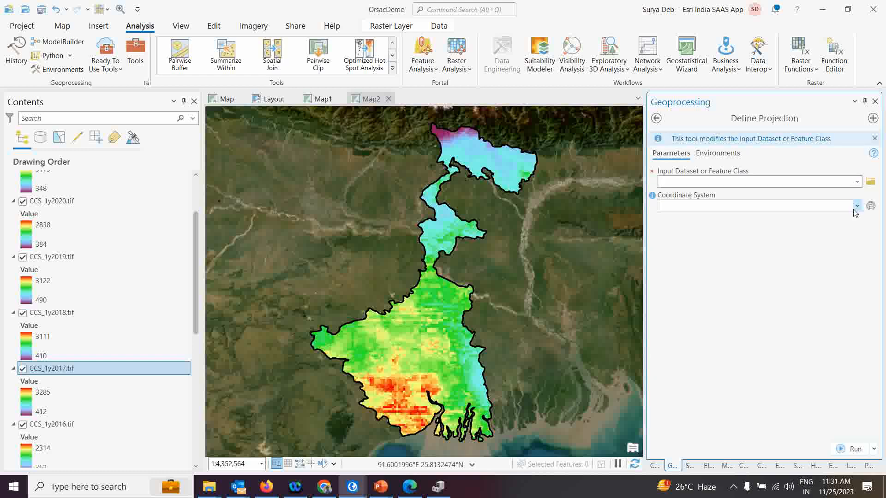
click(858, 184)
click(716, 258)
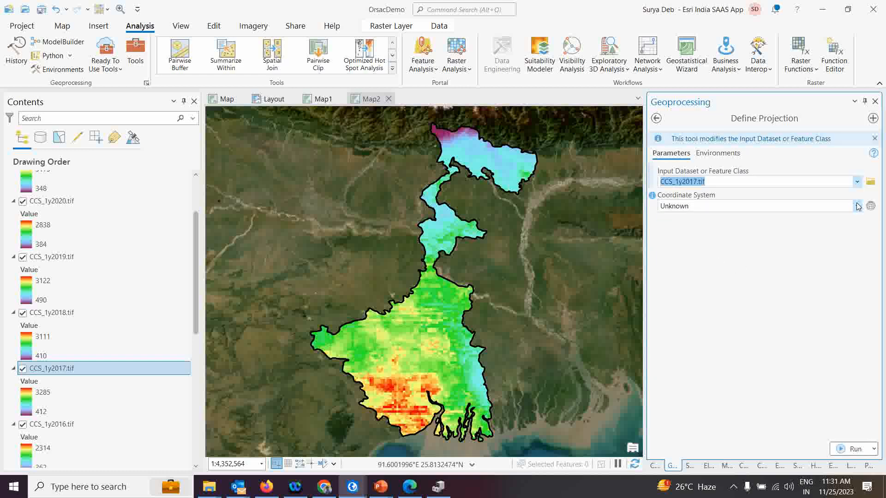
click(859, 206)
click(683, 232)
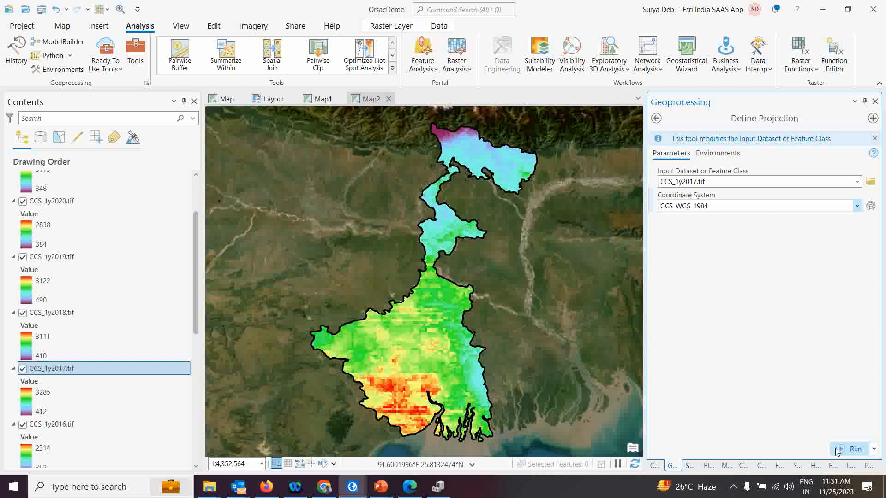
click(837, 450)
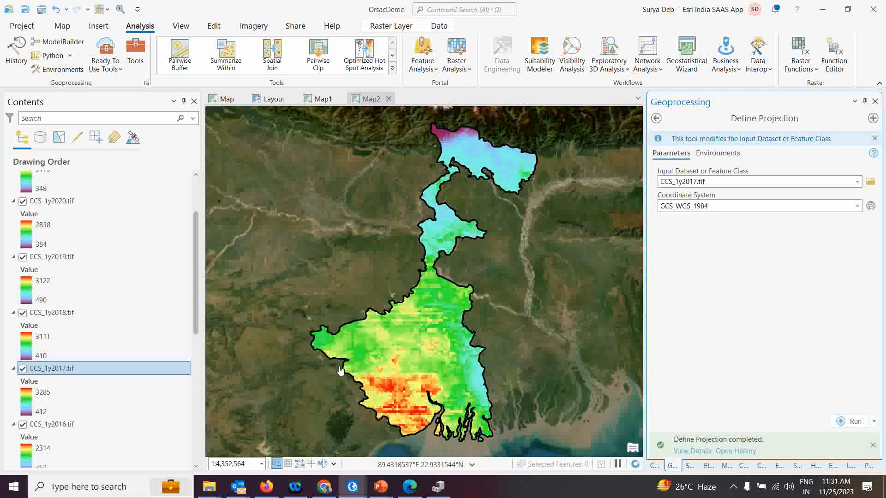
- Run a fresh Define Projection on CCS_1y2016.tif, taking GCS_WGS_1984 from the current map, Map2
click(52, 425)
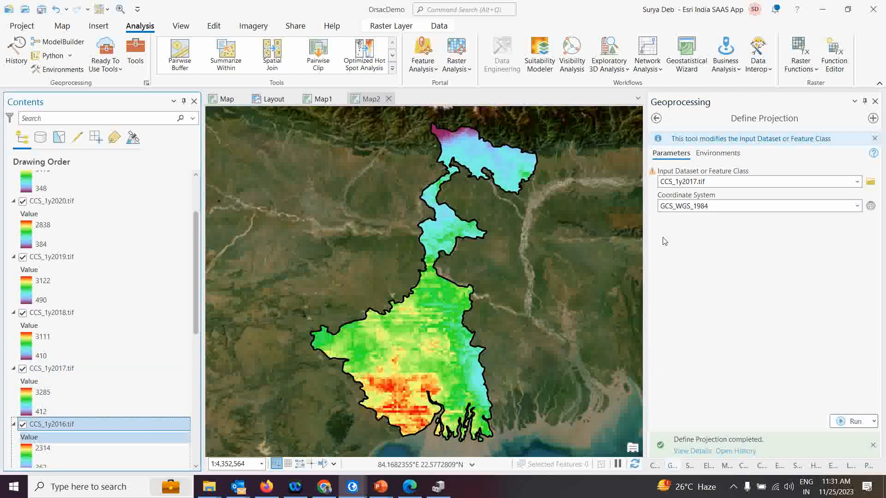
click(656, 118)
click(682, 136)
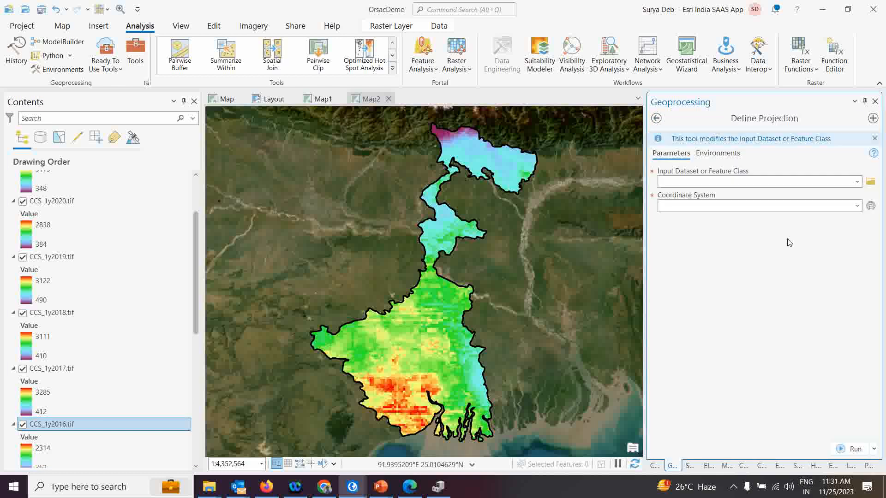
click(857, 181)
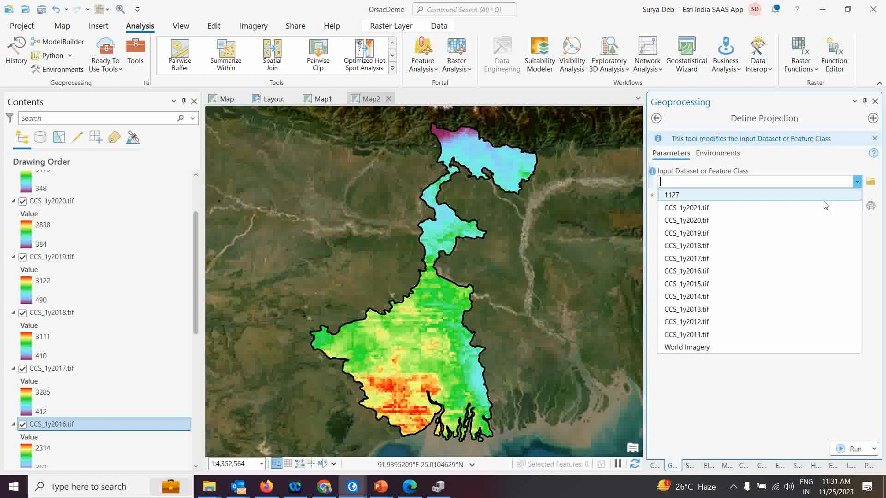
click(706, 274)
click(857, 206)
click(716, 219)
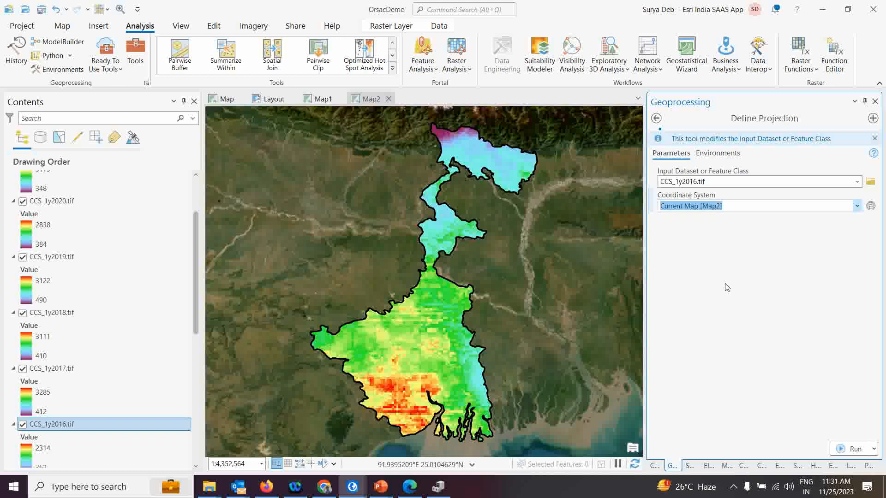
click(845, 450)
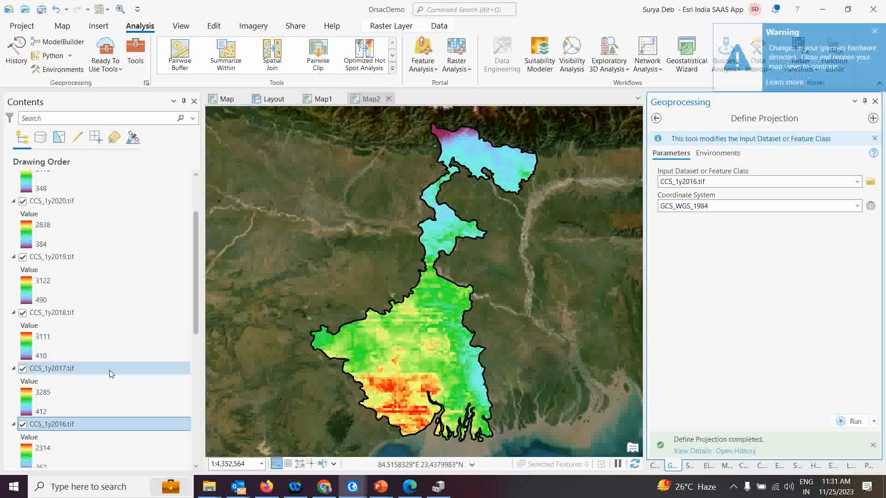
- Define the projection of CCS_1y2015.tif as GCS_WGS_1984, using the coordinate system of the current map, Map2
scroll(106, 379, down, 3)
click(57, 397)
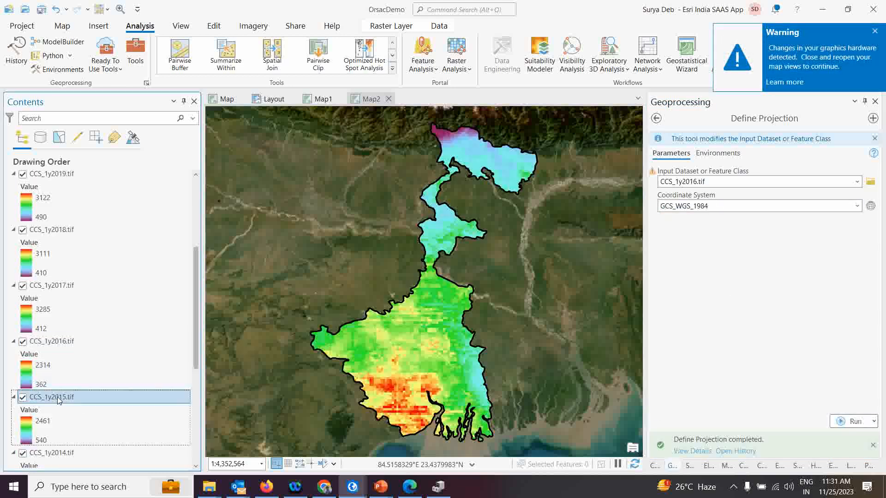
click(657, 119)
click(688, 139)
click(857, 181)
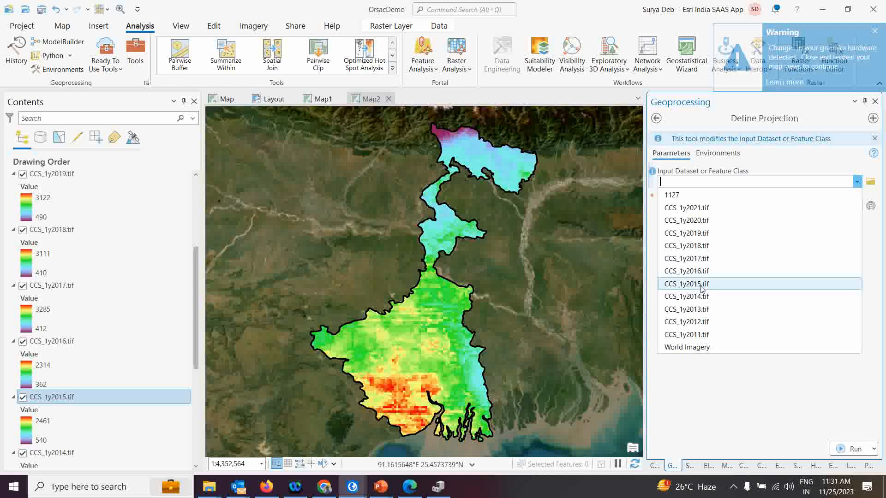
click(683, 284)
click(858, 207)
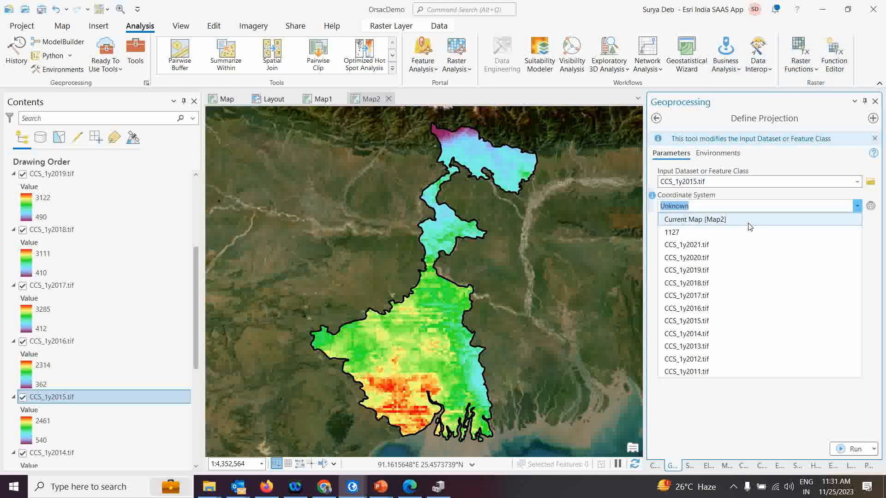
click(714, 221)
click(846, 446)
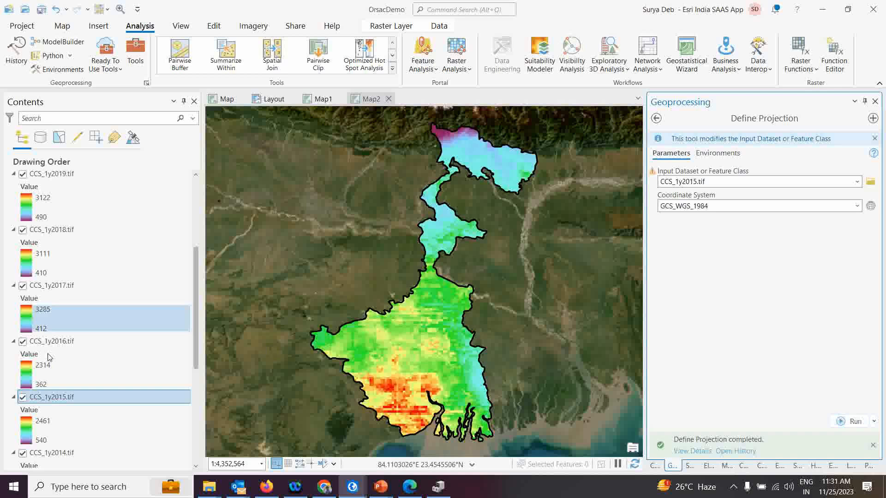
- Reopen Define Projection and assign the GCS_WGS_1984 coordinate system to the CCS_1y2014.tif raster
scroll(46, 401, down, 2)
click(45, 398)
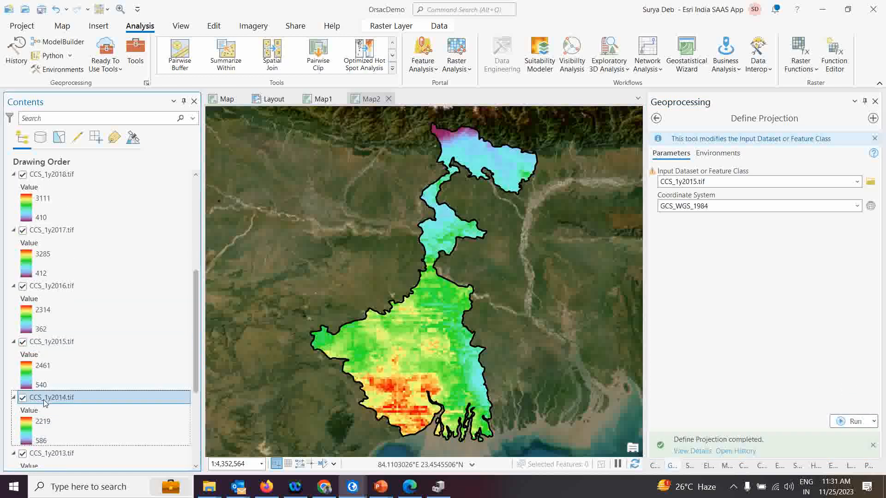
click(656, 119)
click(695, 129)
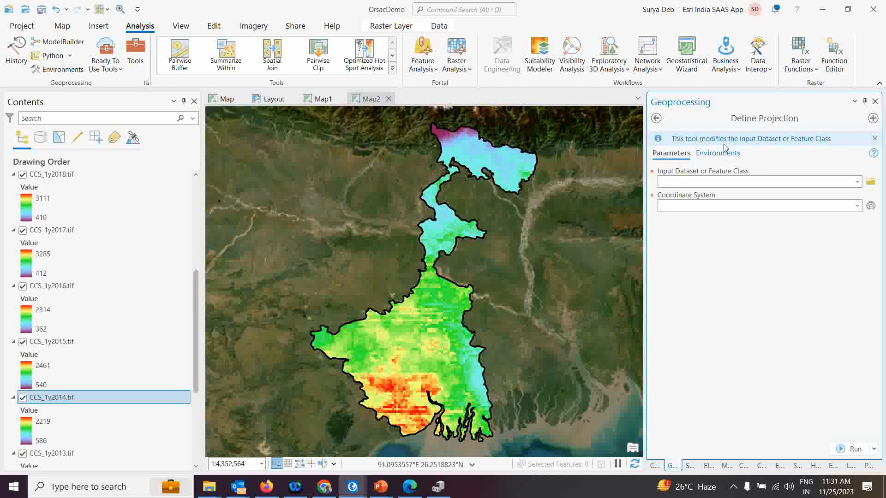
click(724, 181)
click(702, 298)
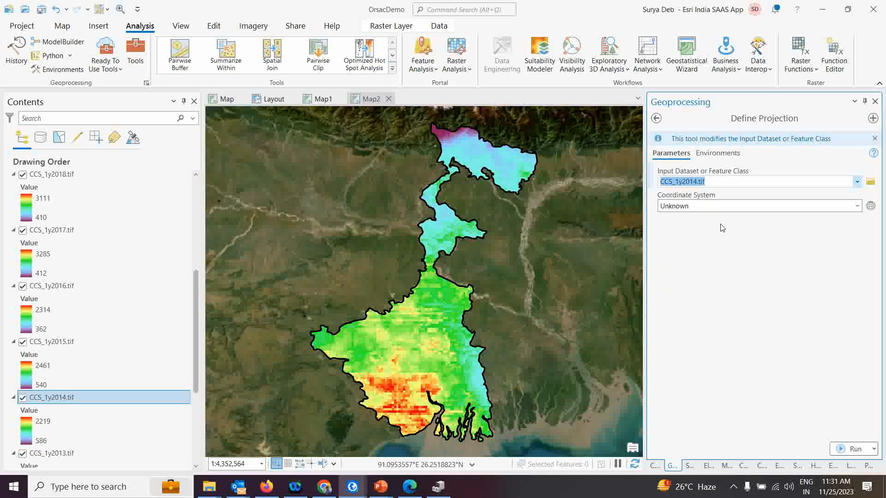
click(857, 206)
click(846, 468)
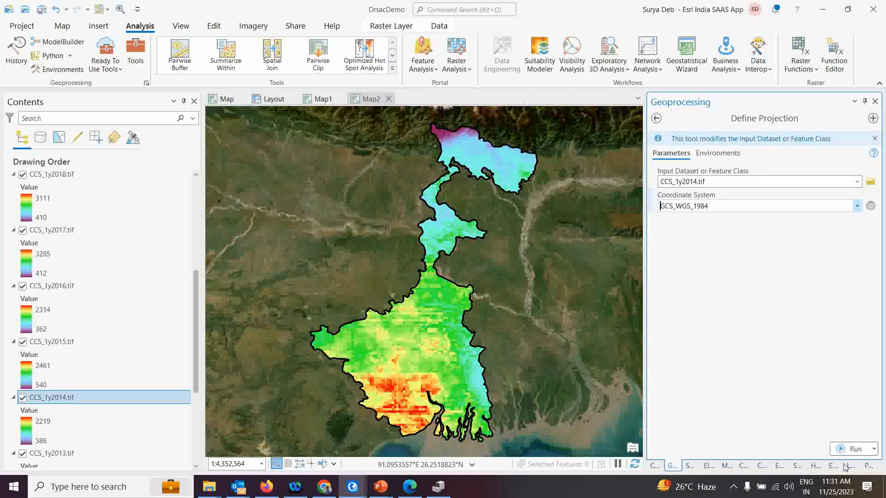
click(849, 453)
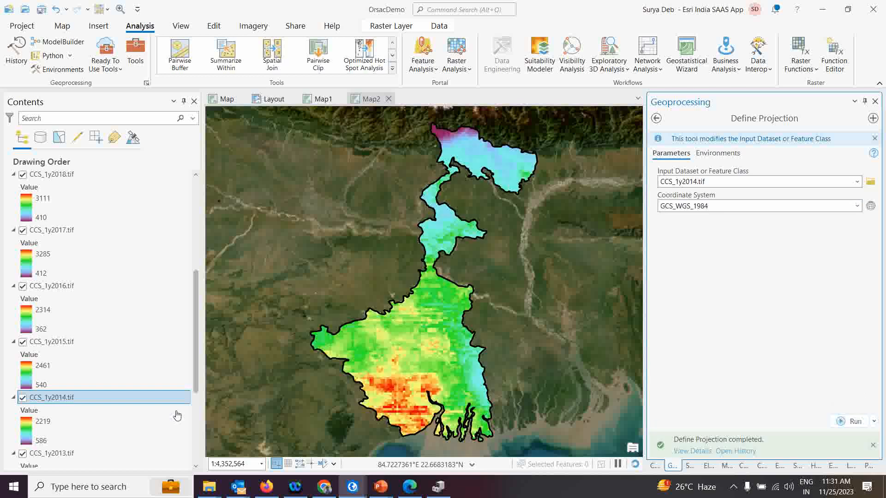
- Run Define Projection on CCS_1y2013.tif with the coordinate system set to GCS_WGS_1984 from the current map, Map2
scroll(51, 407, down, 3)
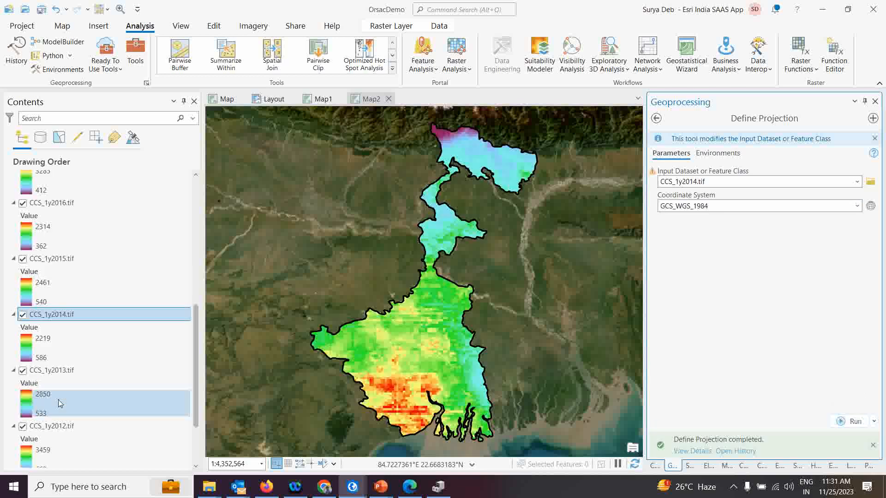
click(58, 372)
click(657, 118)
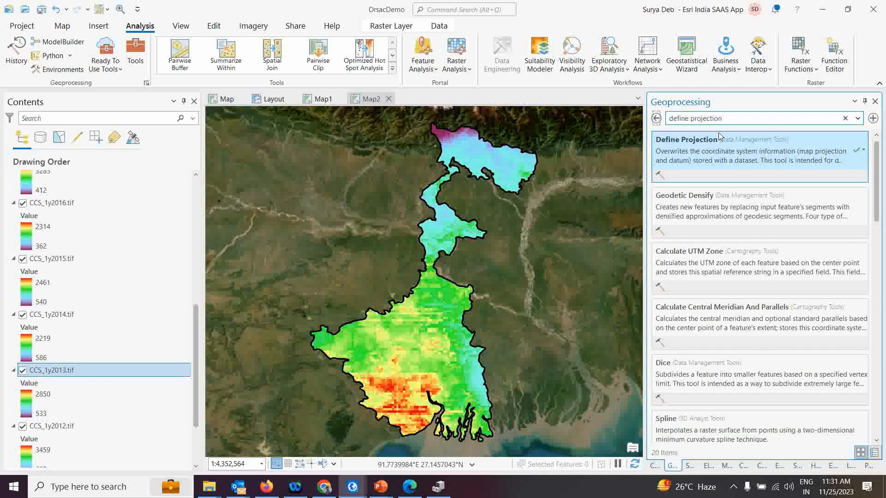
click(714, 156)
click(716, 181)
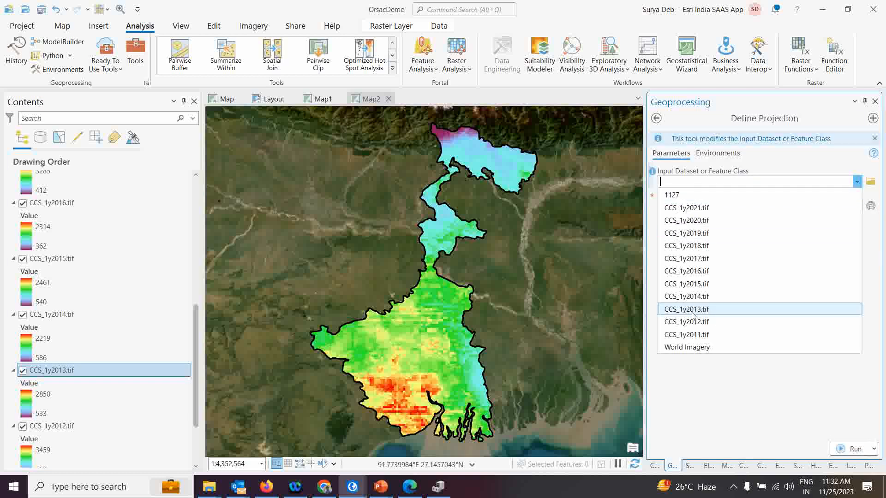
click(692, 310)
click(857, 206)
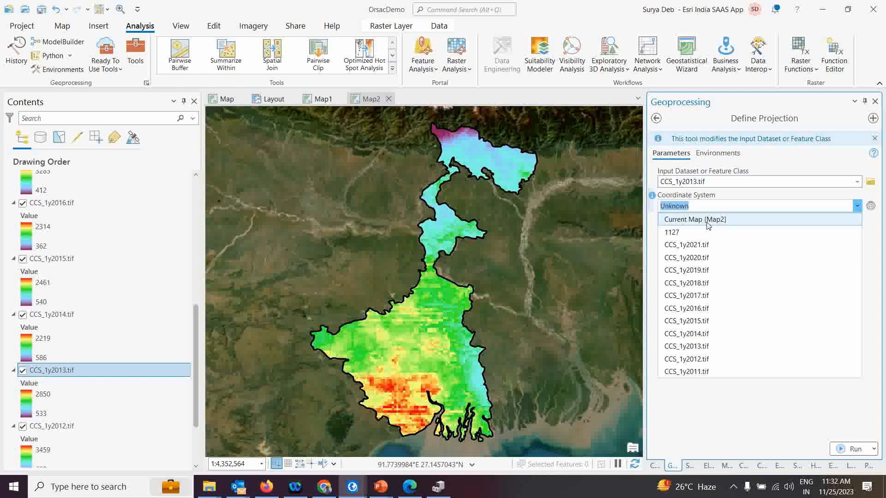
click(706, 226)
click(837, 452)
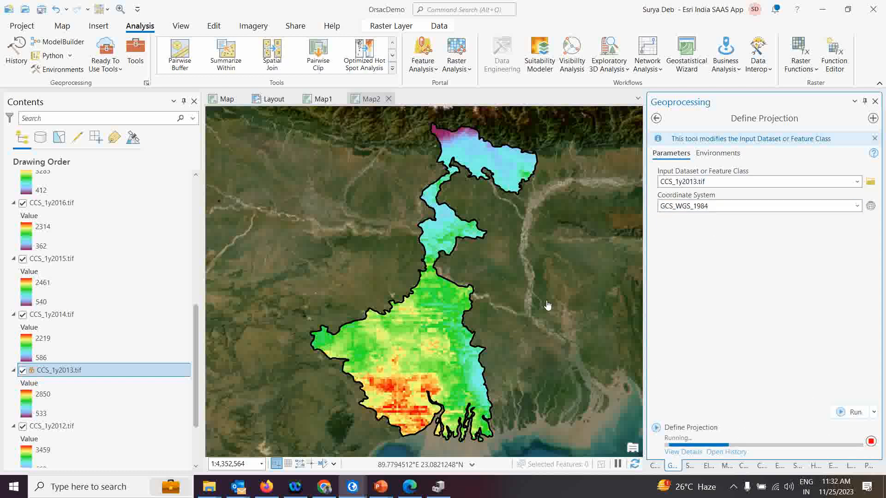
- Run a fresh Define Projection on CCS_1y2012.tif with the coordinate system set to GCS_WGS_1984
scroll(60, 379, down, 3)
click(48, 351)
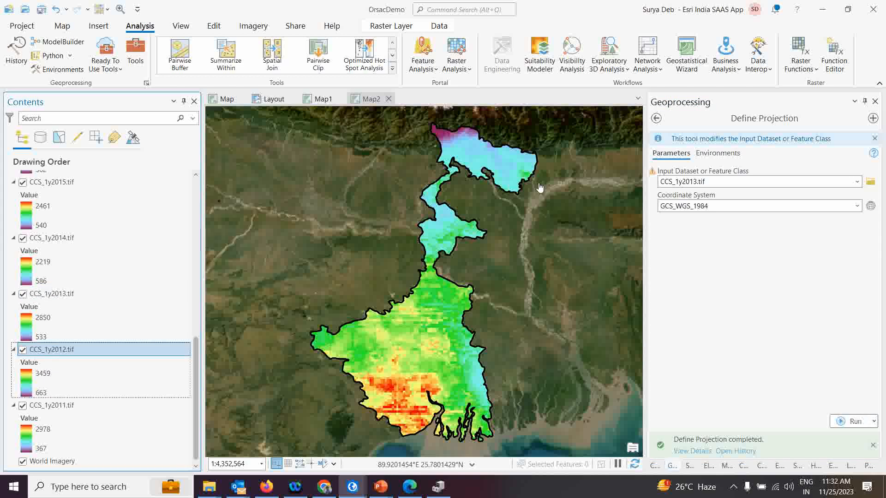
click(656, 118)
click(748, 171)
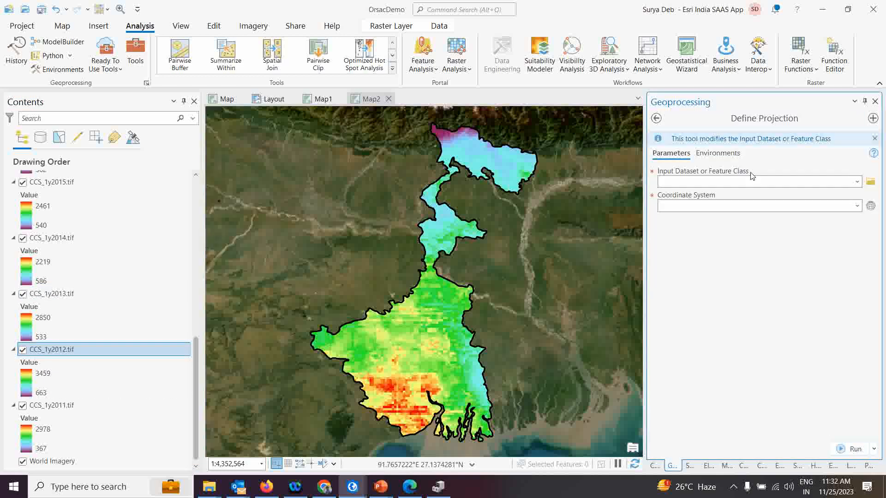
click(857, 181)
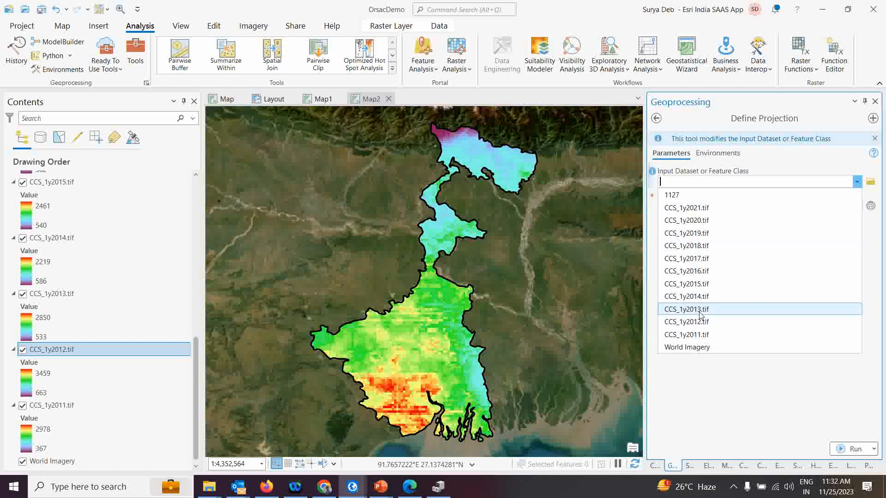
click(700, 323)
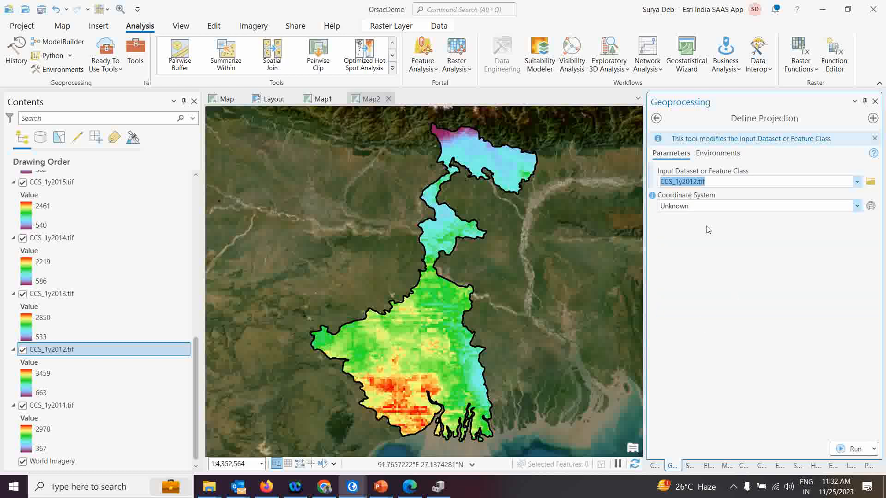
click(857, 208)
click(759, 305)
click(846, 452)
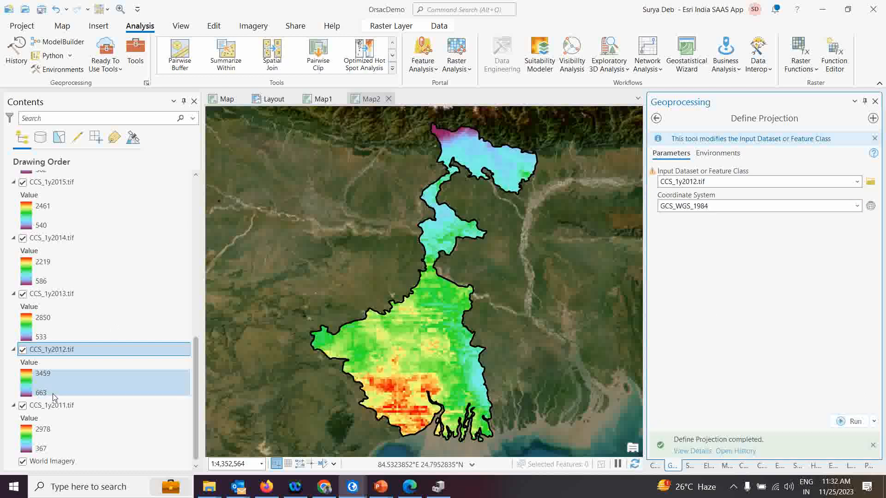
- Reopen Define Projection and assign GCS_WGS_1984 to the CCS_1y2011.tif raster
click(657, 118)
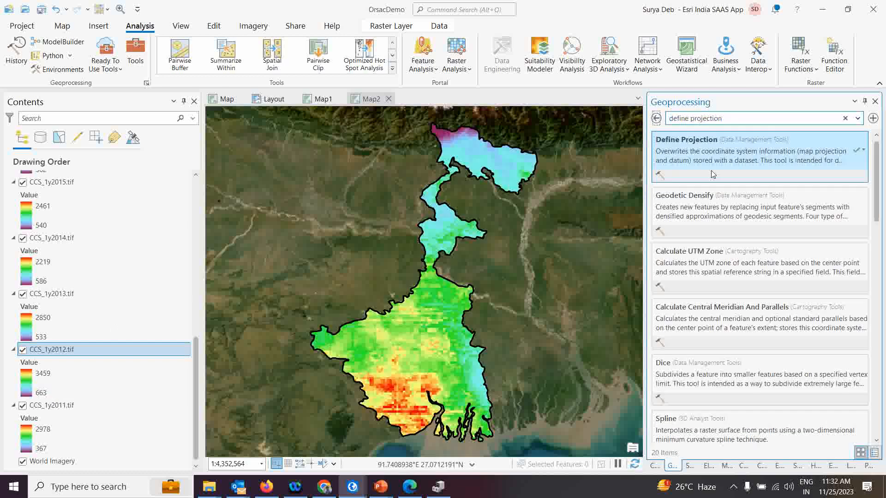
click(697, 153)
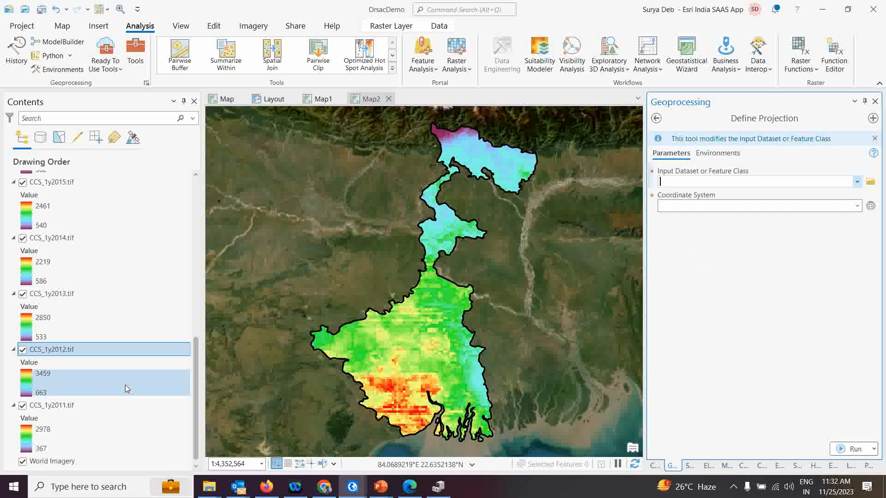
click(858, 176)
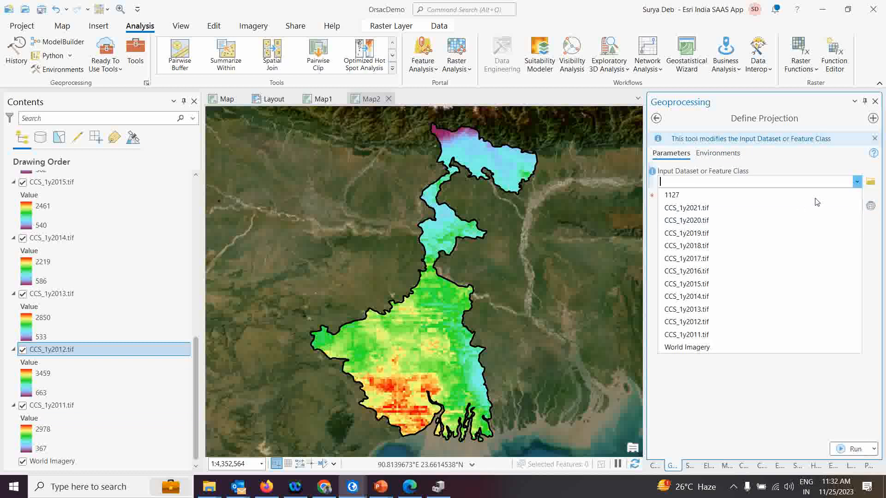
click(711, 333)
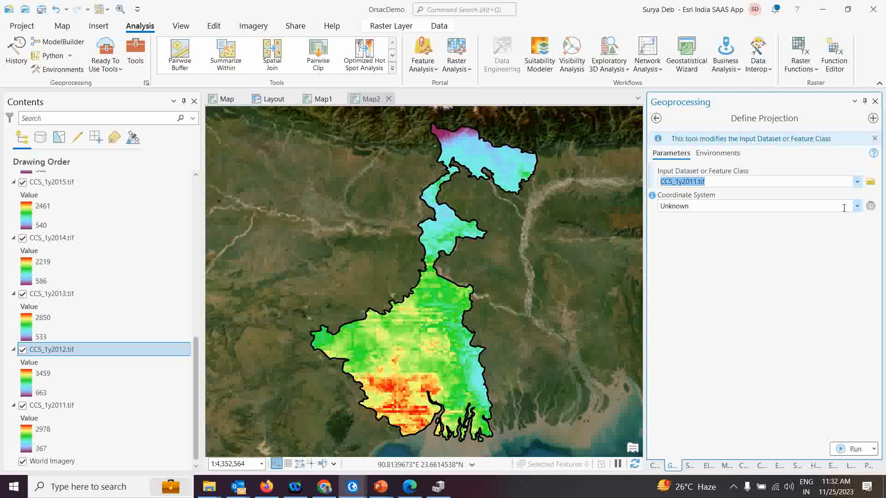
click(859, 208)
click(743, 224)
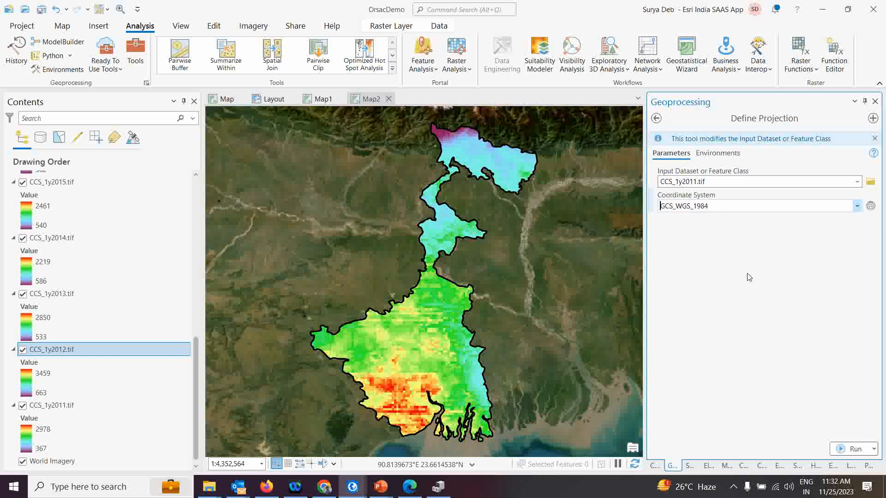
click(844, 452)
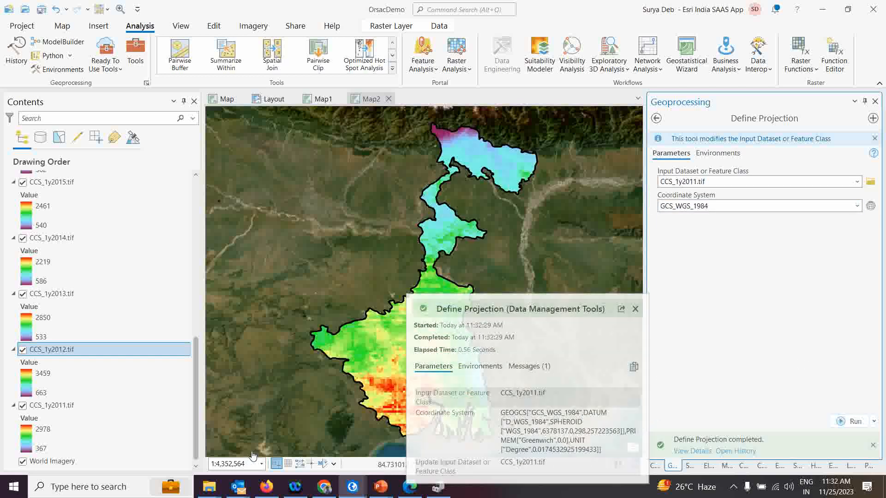
- Hide the CCS_1y2021.tif layer and check the spatial reference in the layer properties of CCS_1y2020.tif
scroll(28, 266, up, 3)
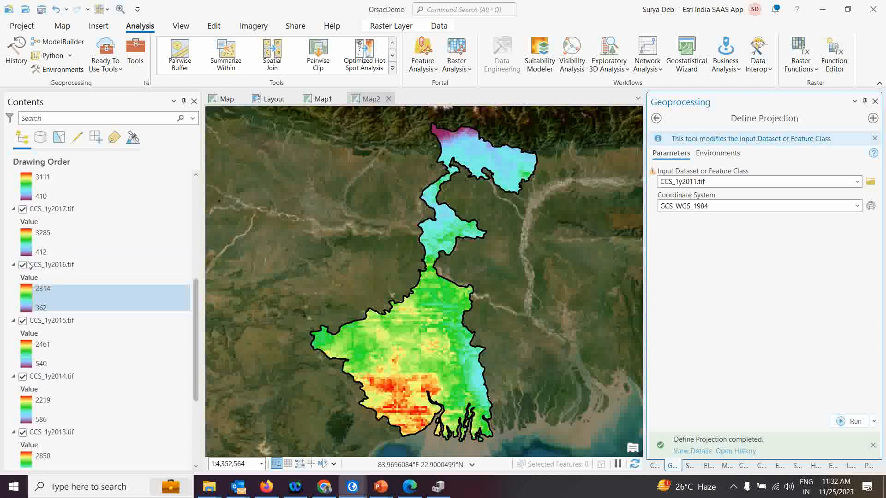
scroll(28, 265, up, 5)
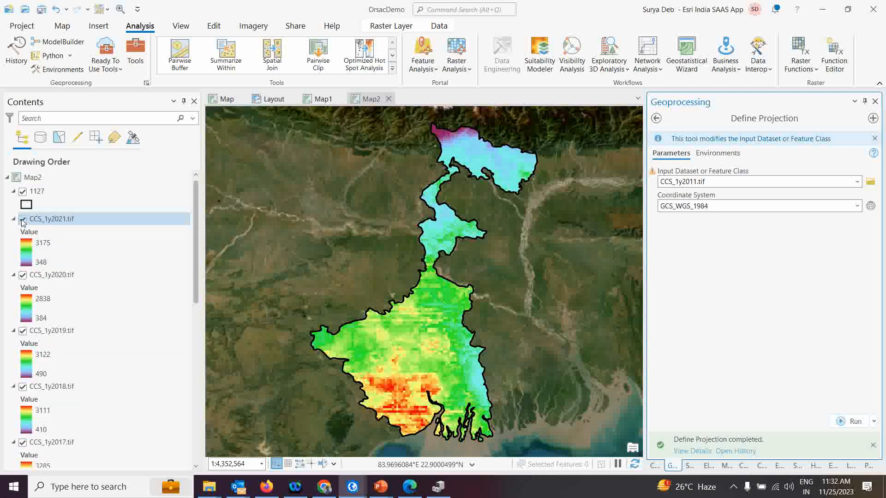
click(23, 219)
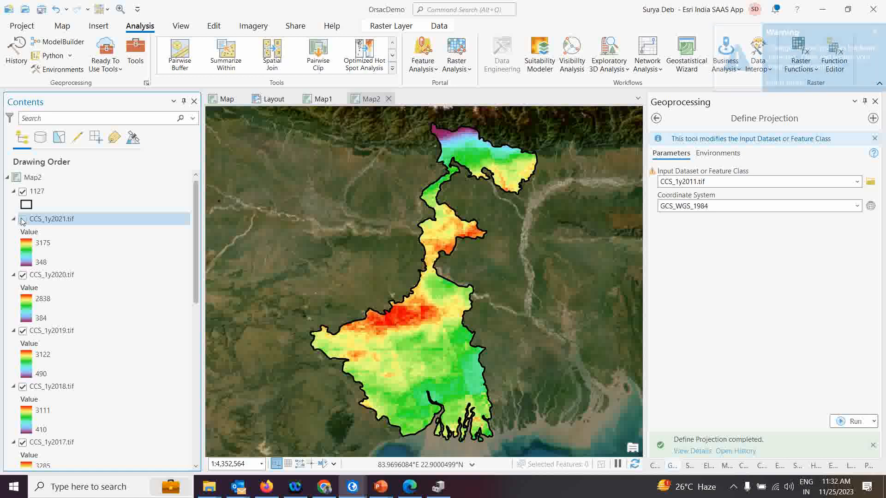
right_click(51, 281)
click(91, 338)
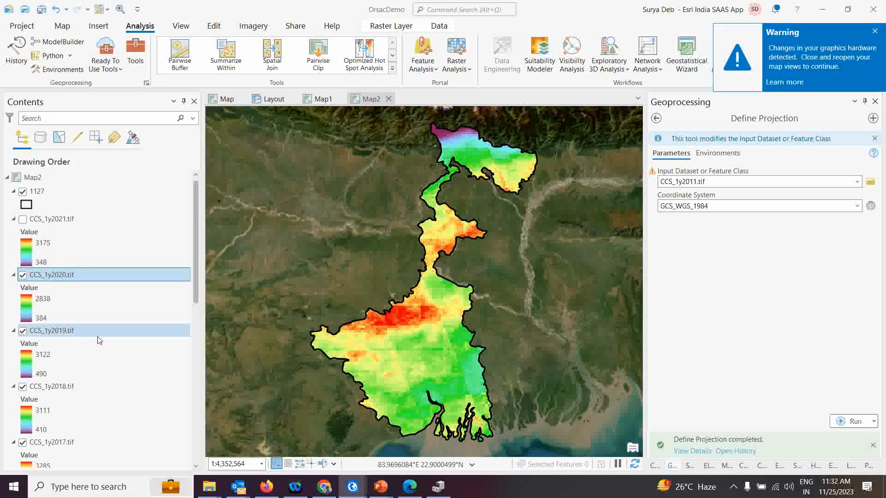
click(412, 281)
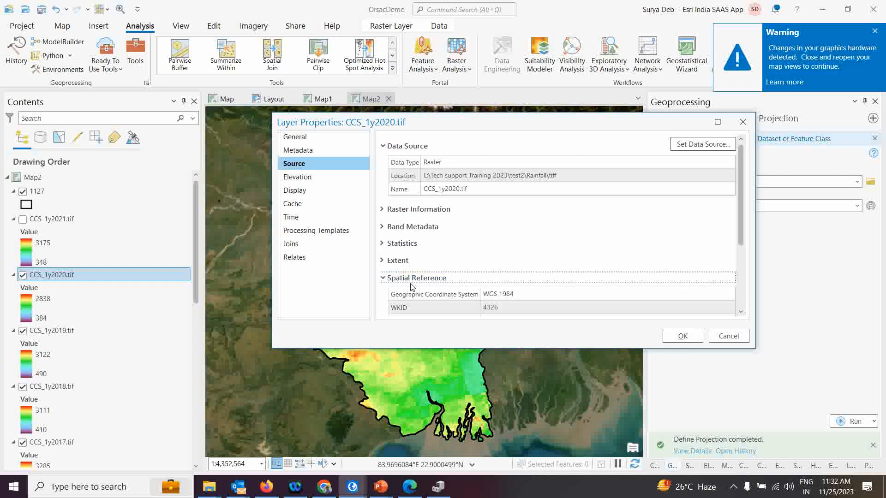
click(742, 122)
- Hide the CCS_1y2020.tif layer and check the spatial reference of CCS_1y2019.tif in its layer properties
click(23, 276)
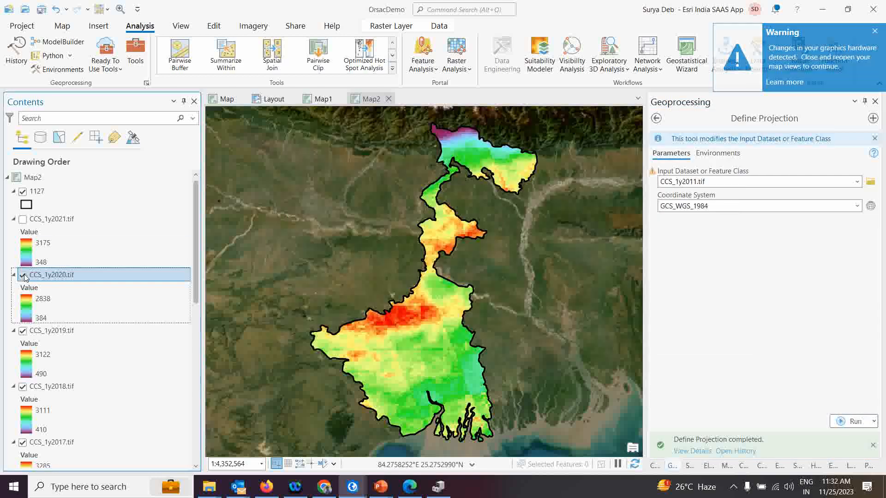
click(44, 333)
right_click(44, 333)
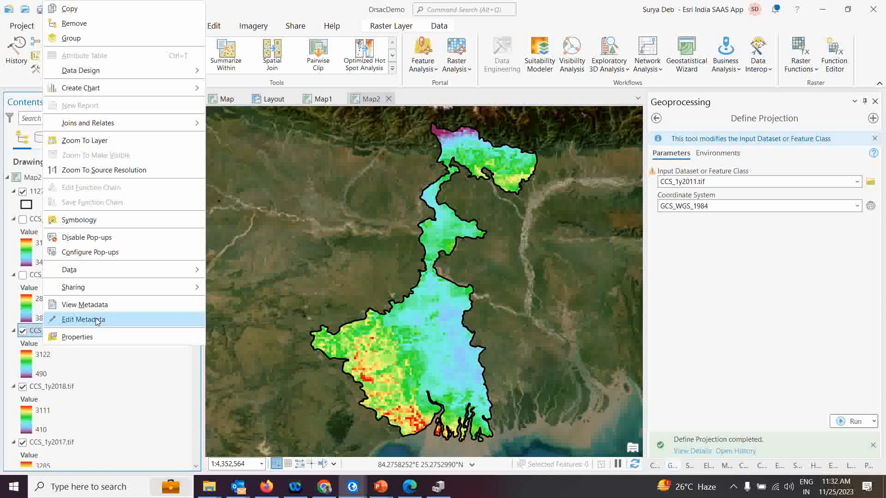
click(99, 338)
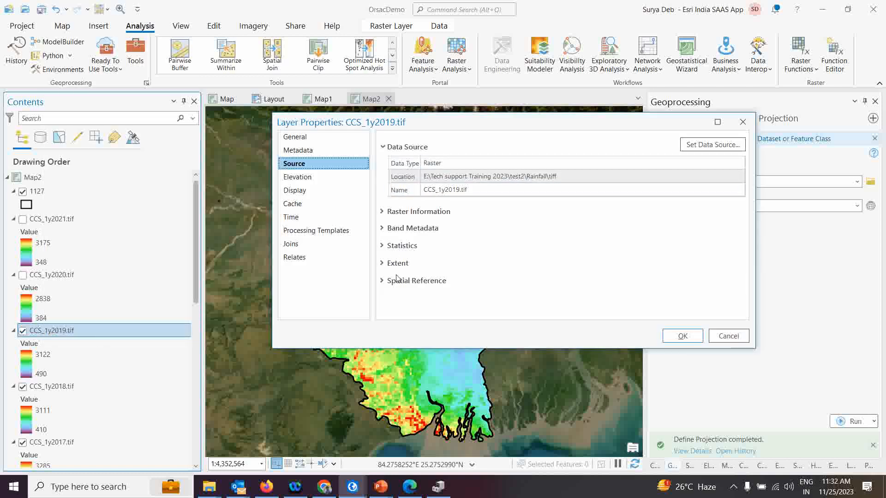
click(416, 281)
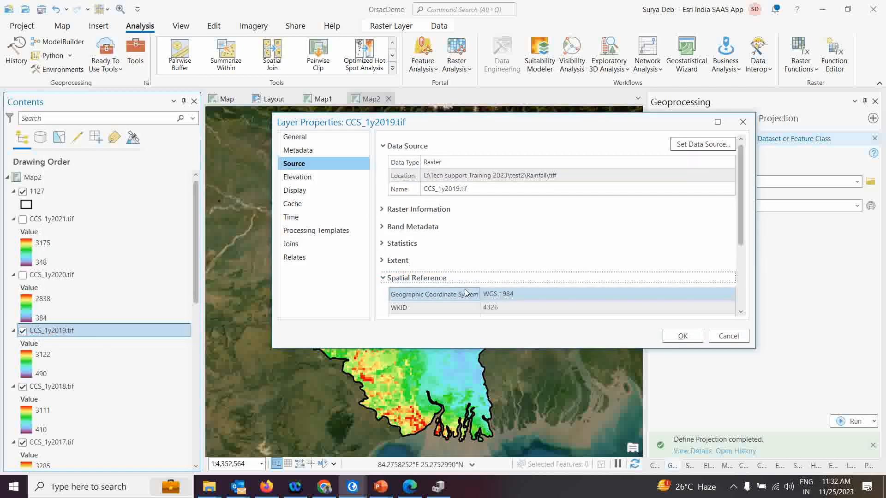
click(736, 128)
- Turn off CCS_1y2019.tif and review the spatial reference details of the CCS_1y2018.tif layer
click(22, 331)
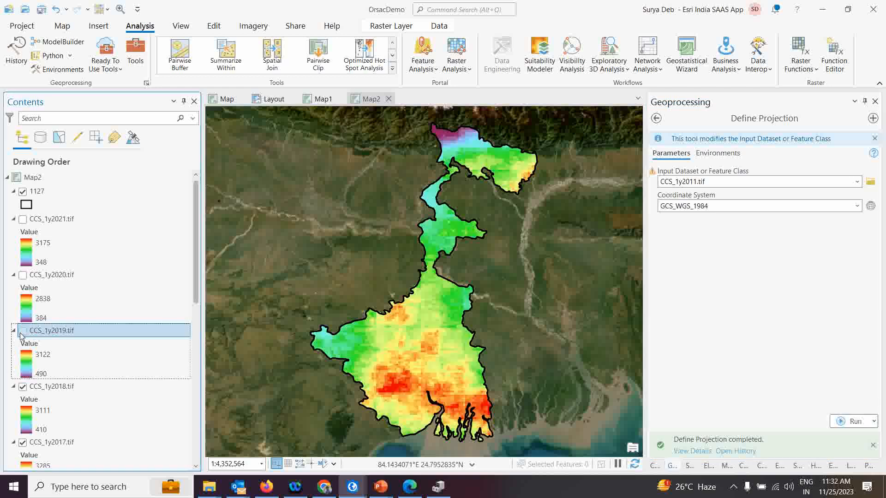
click(39, 389)
right_click(39, 389)
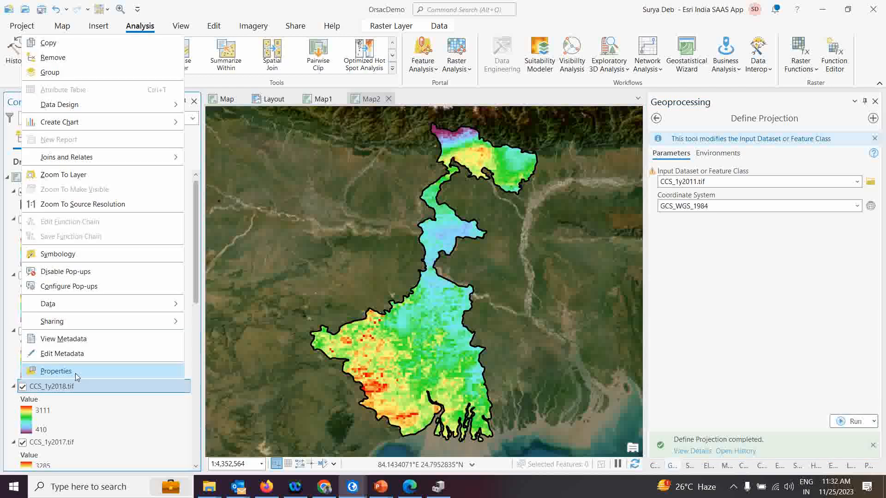
click(75, 373)
click(415, 281)
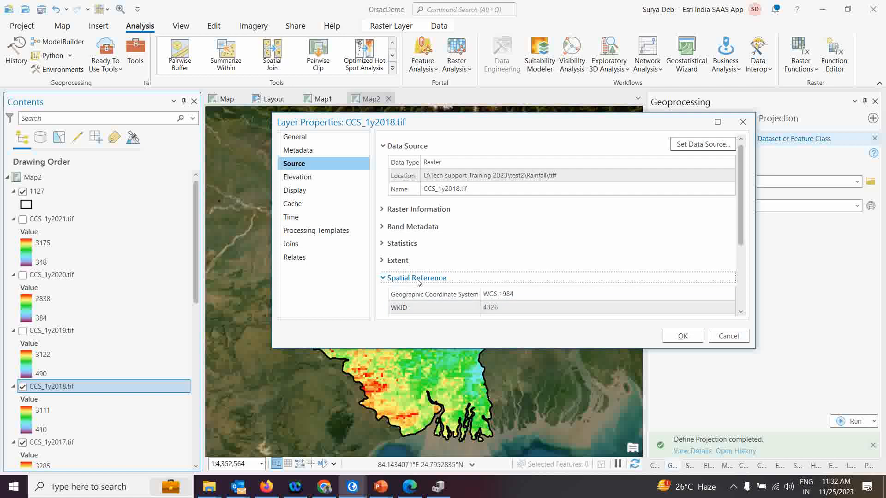
scroll(418, 283, down, 4)
click(743, 122)
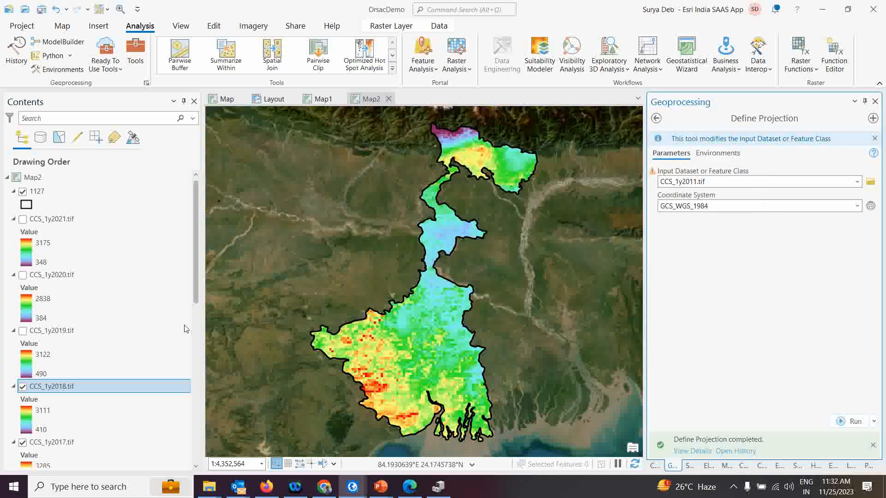
- Turn off CCS_1y2018.tif and inspect the source properties of CCS_1y2017.tif for its spatial reference
scroll(31, 341, down, 2)
click(23, 331)
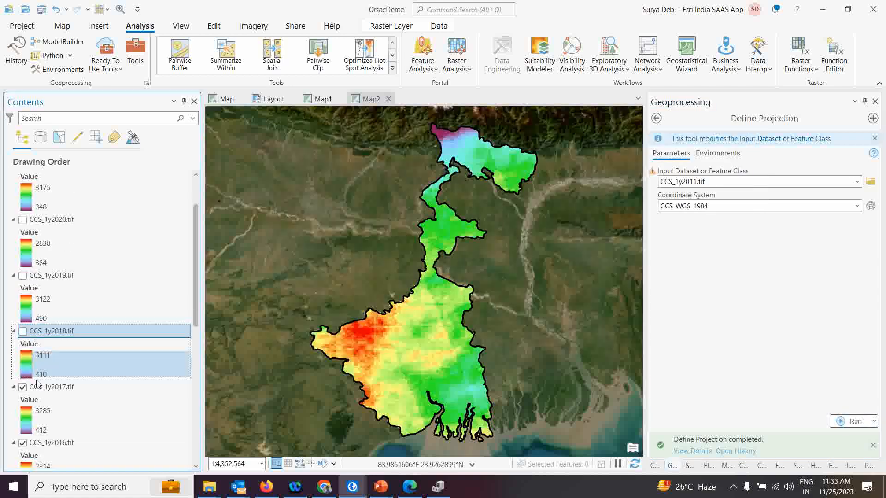
right_click(52, 388)
click(81, 373)
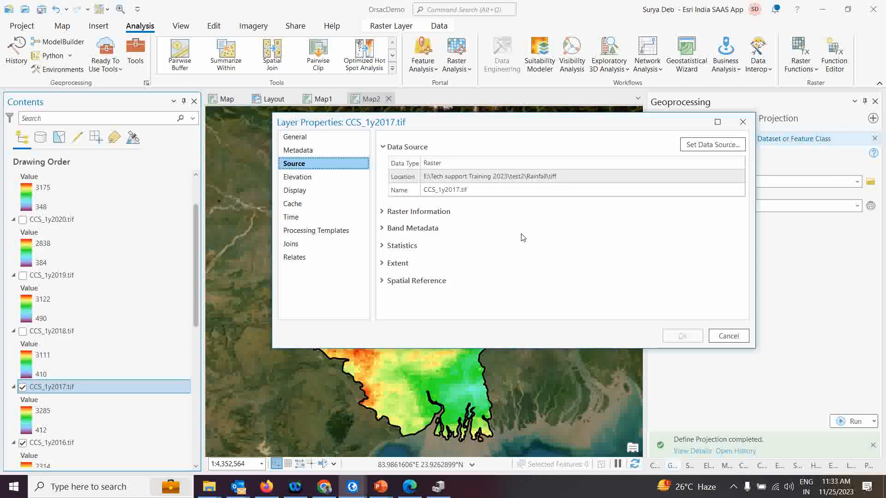
click(385, 283)
scroll(471, 270, down, 3)
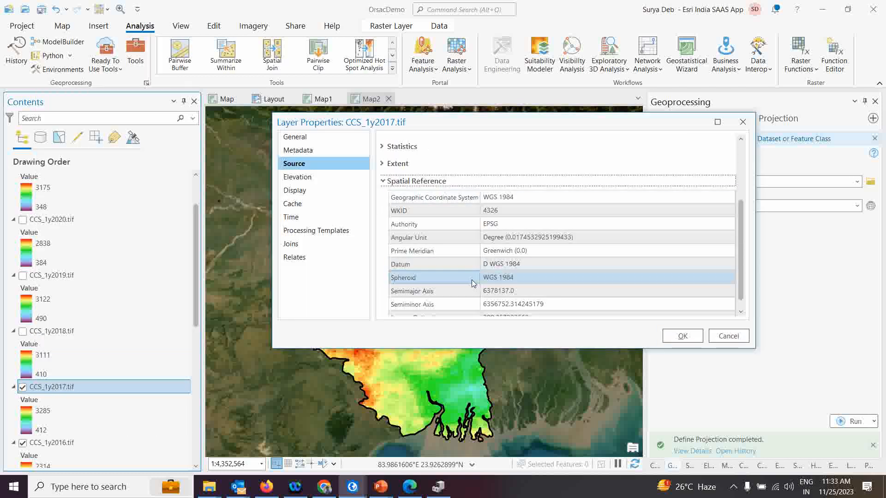
click(742, 122)
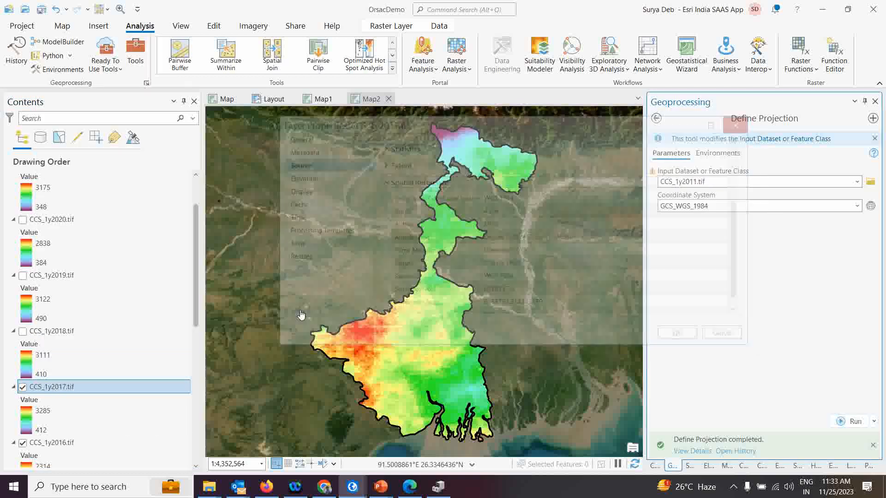
- Hide CCS_1y2017.tif on the map and examine the spatial reference of the CCS_1y2016.tif raster
click(22, 387)
scroll(44, 399, down, 3)
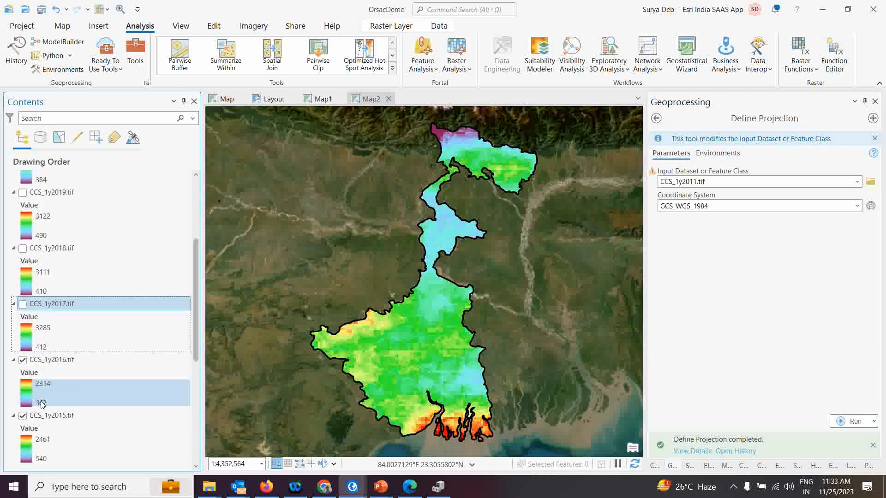
right_click(54, 359)
click(139, 352)
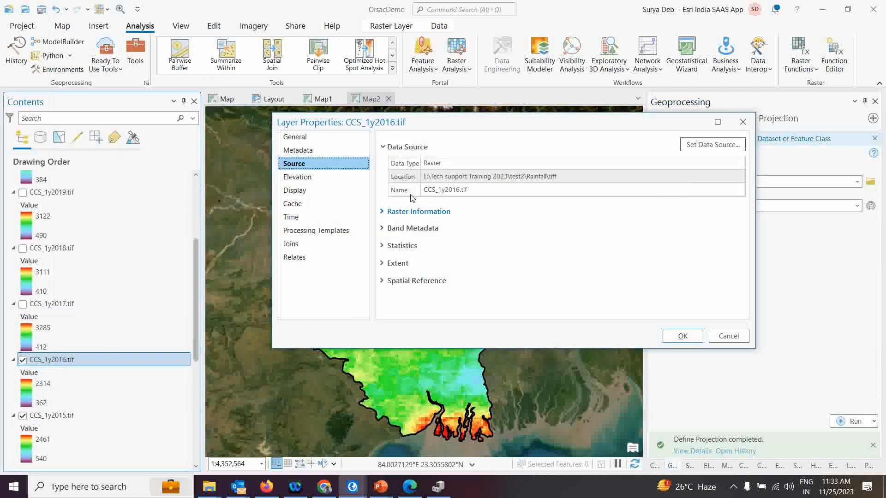
click(389, 282)
scroll(502, 272, down, 3)
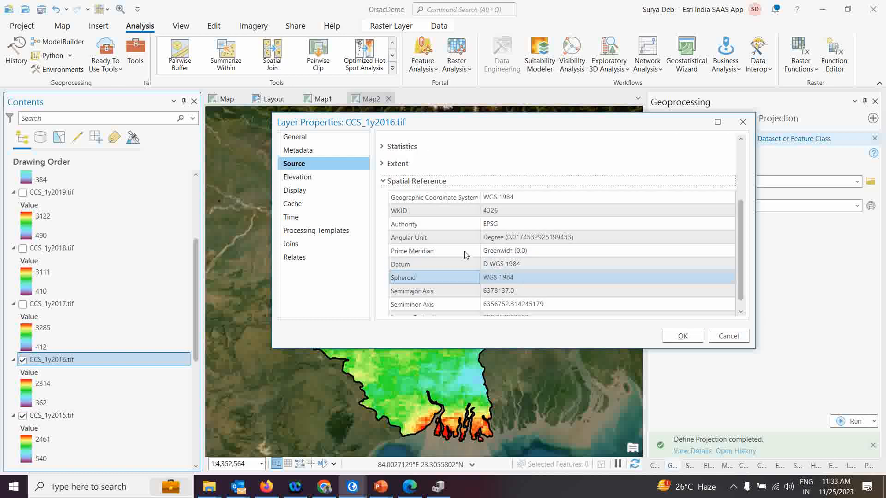
click(743, 122)
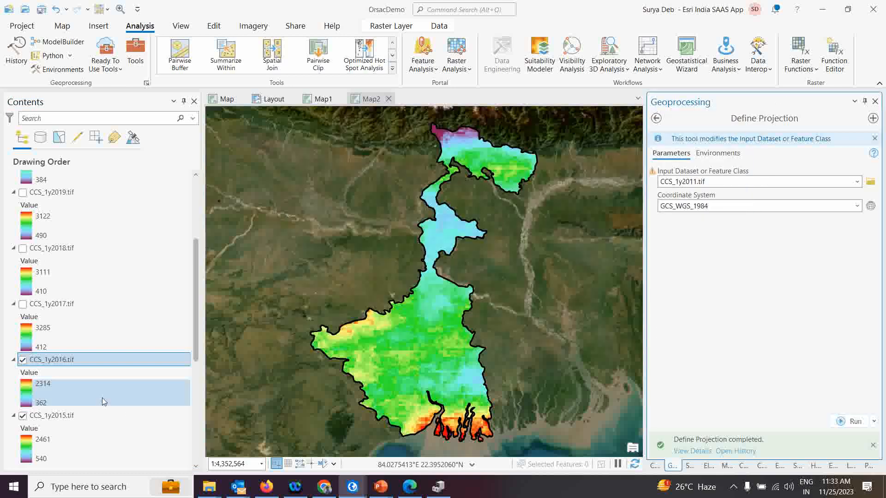
- Hide CCS_1y2016.tif on the map and verify the spatial reference in the properties of CCS_1y2015.tif
click(23, 360)
right_click(39, 416)
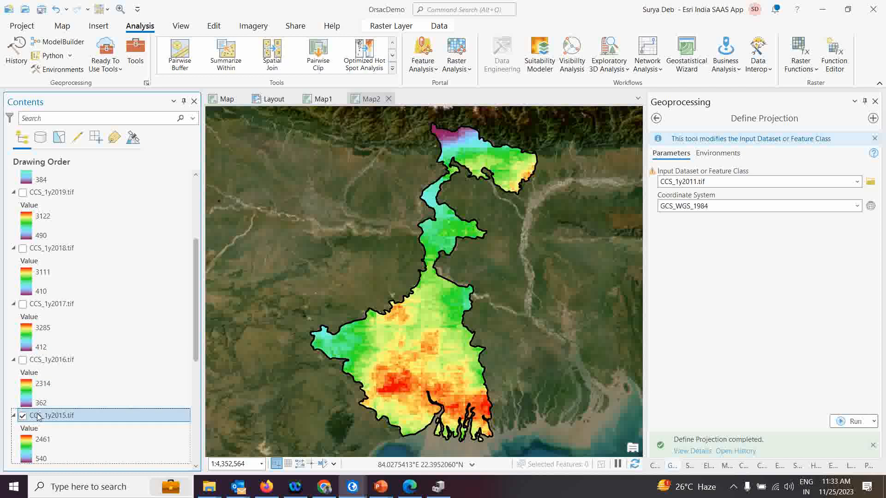
click(55, 398)
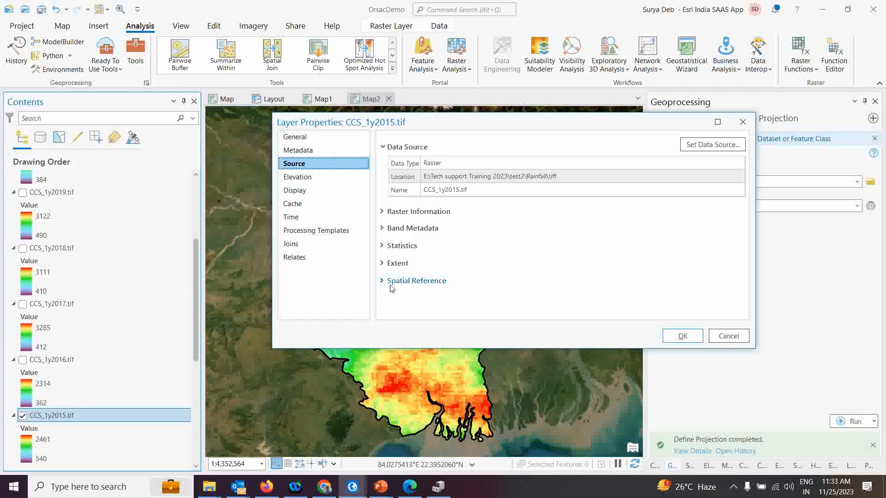
click(416, 281)
click(743, 122)
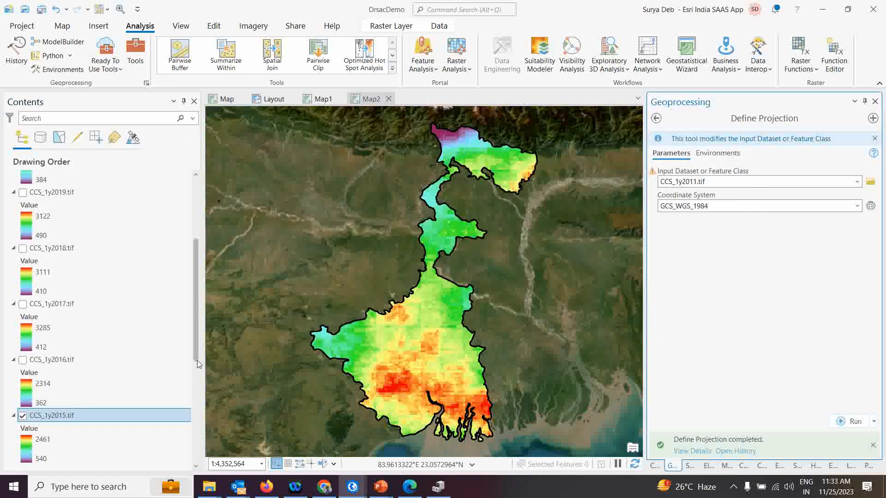
- Verify the spatial reference in the source properties of the CCS_1y2014.tif layer
scroll(119, 418, down, 3)
click(66, 362)
right_click(70, 361)
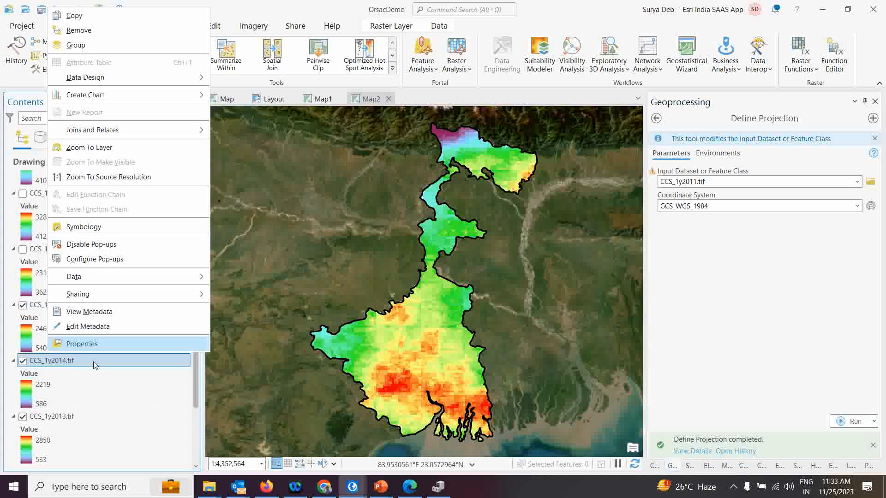
click(95, 343)
click(415, 281)
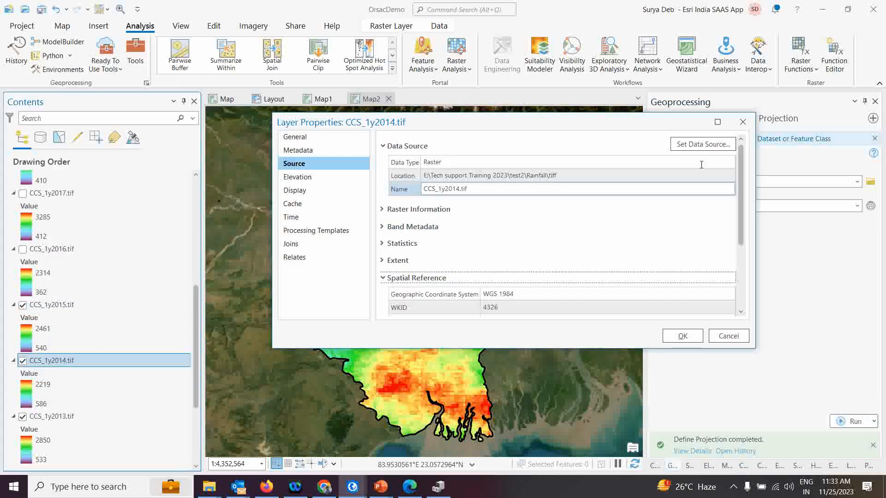
click(743, 122)
- Open the source properties of CCS_1y2013.tif and check its spatial reference
click(74, 414)
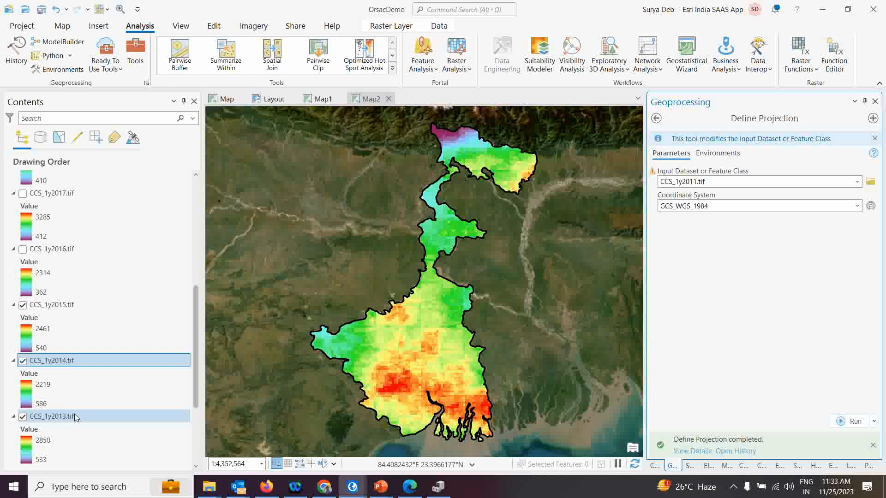
right_click(74, 415)
click(91, 399)
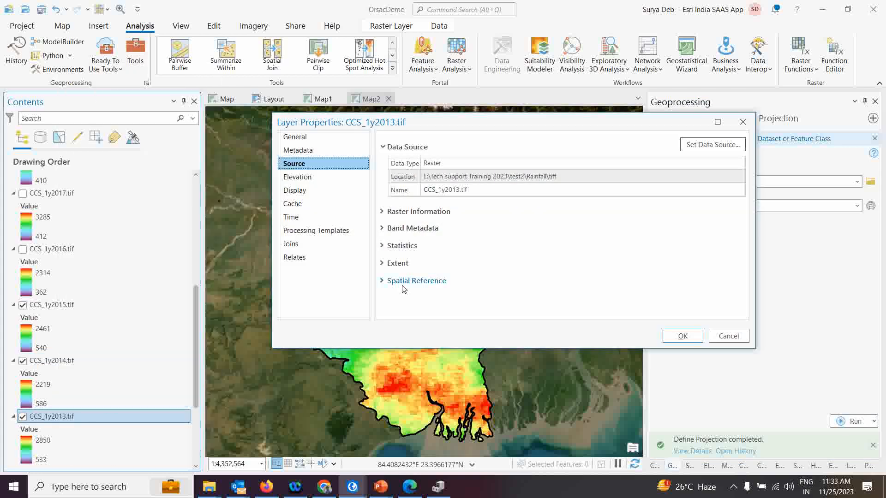
click(443, 282)
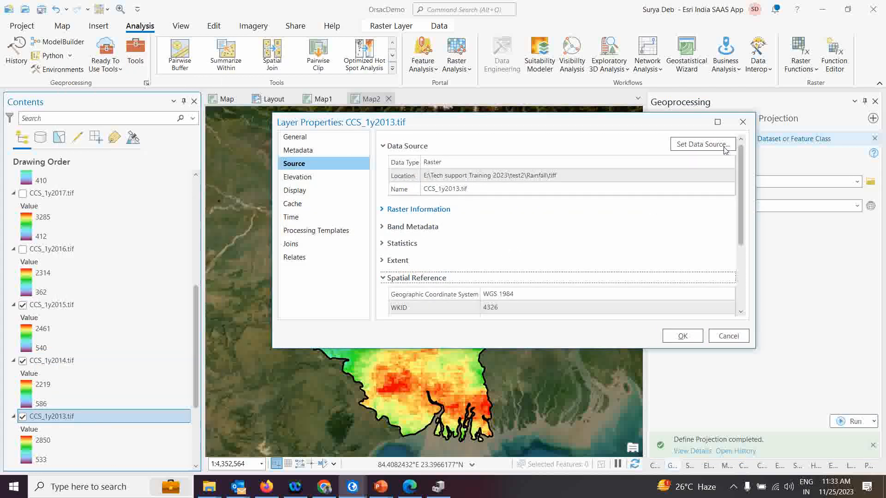
click(743, 122)
scroll(57, 367, down, 3)
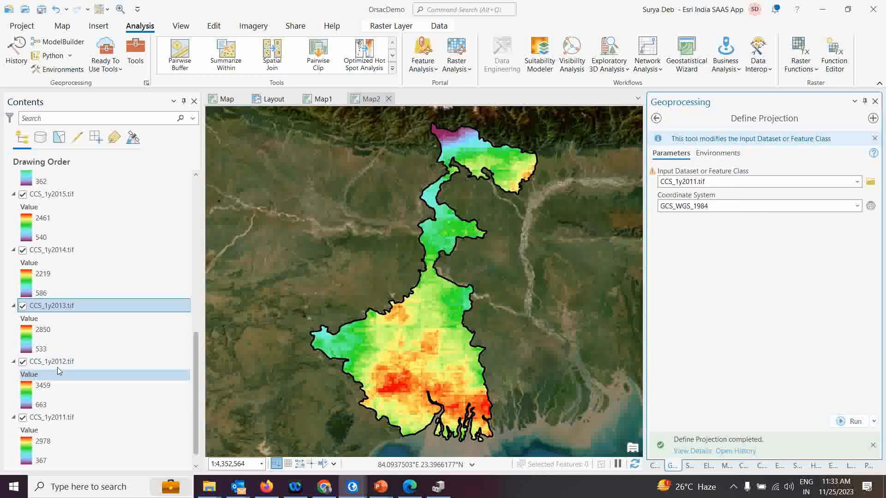
scroll(26, 397, up, 1)
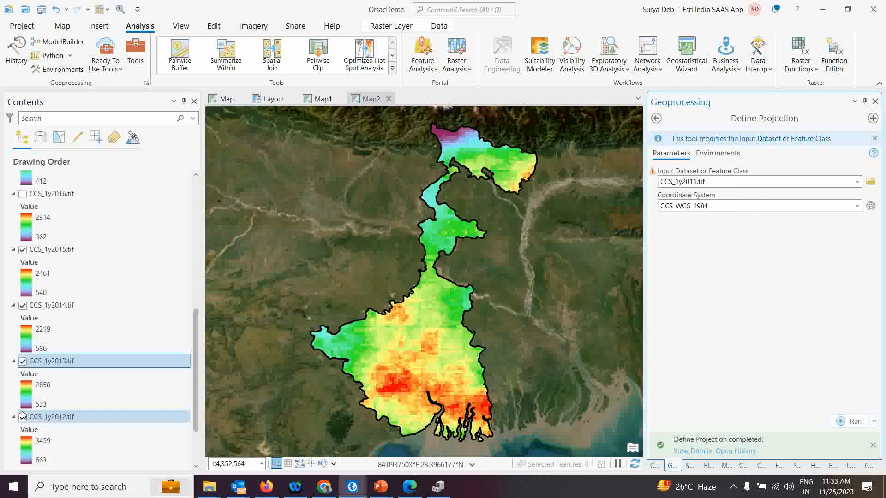
scroll(23, 415, up, 7)
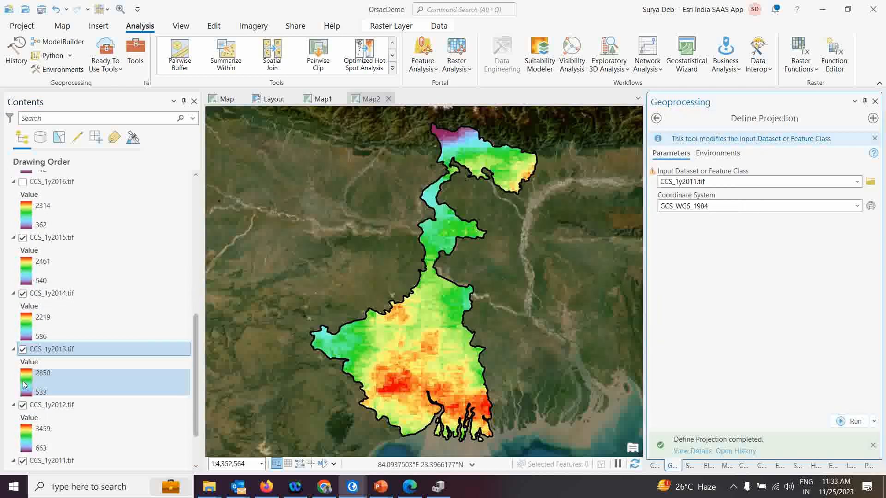
- Leave Define Projection and open the Raster Calculator tool from the Map Algebra toolset
click(656, 119)
click(657, 119)
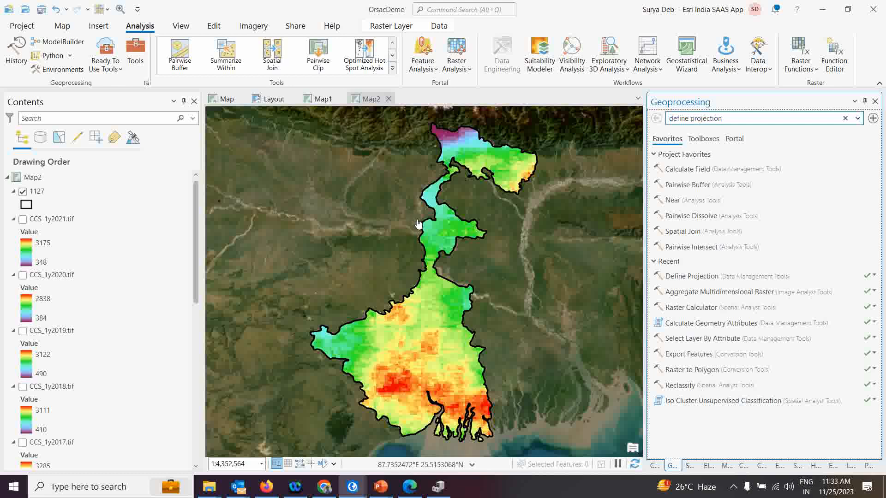
click(655, 465)
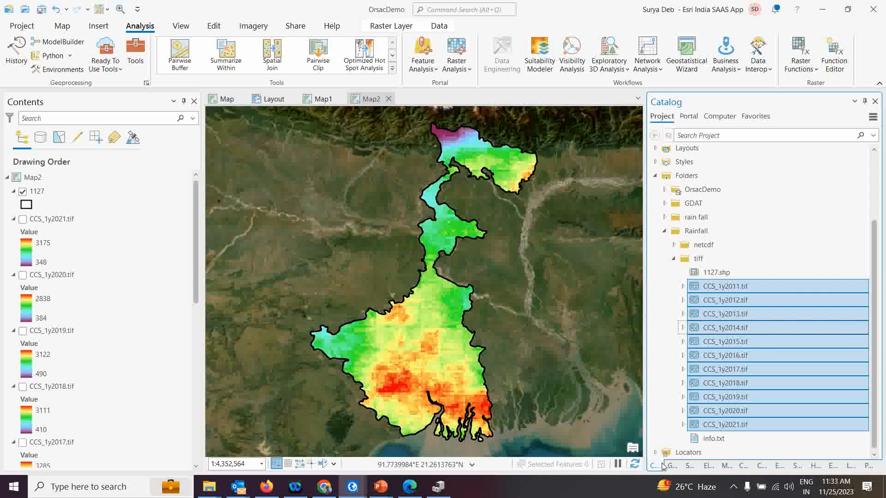
click(135, 52)
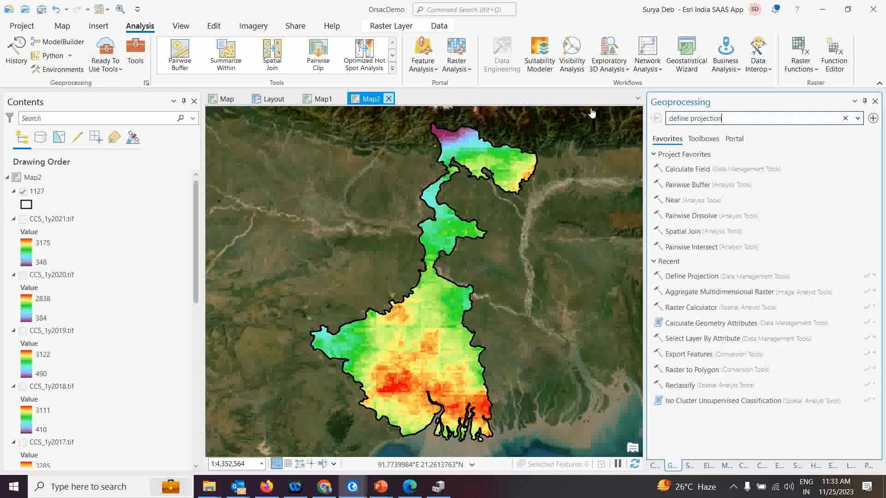
click(704, 138)
scroll(723, 323, down, 6)
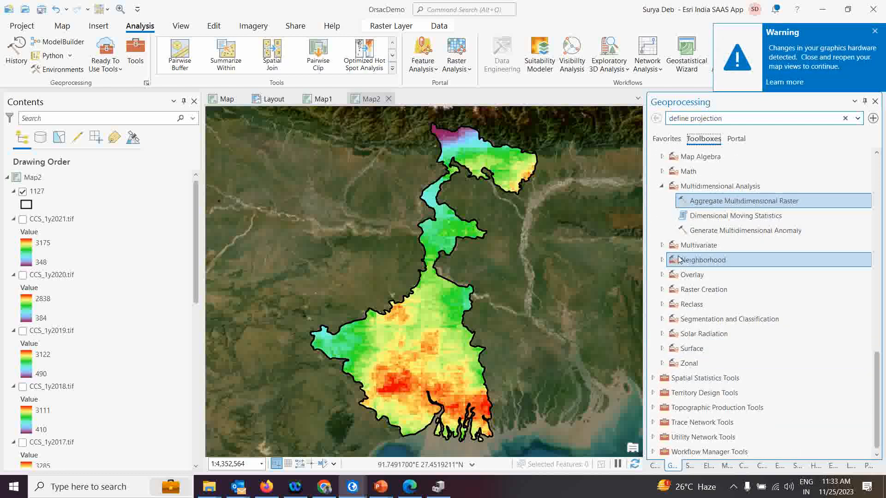
click(661, 186)
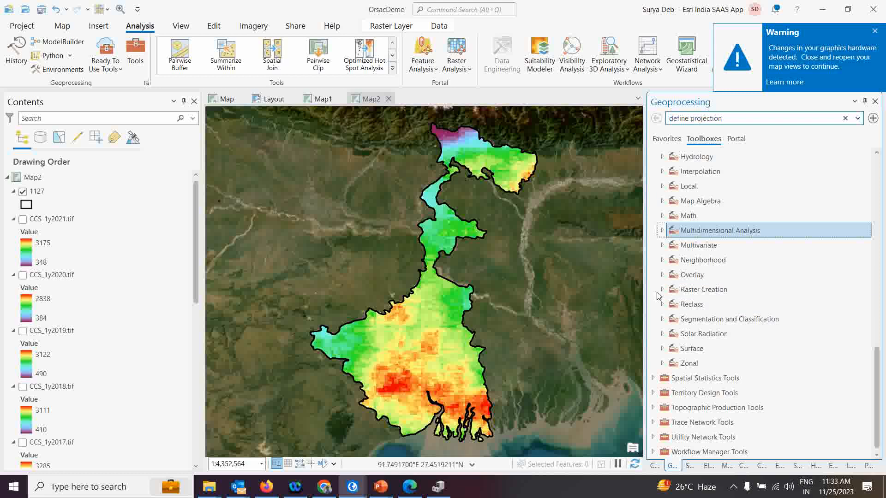
double_click(672, 203)
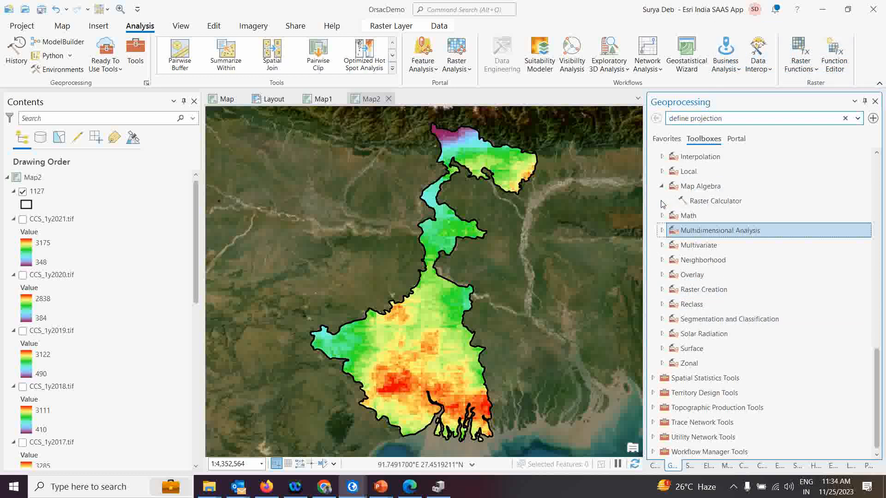
click(723, 203)
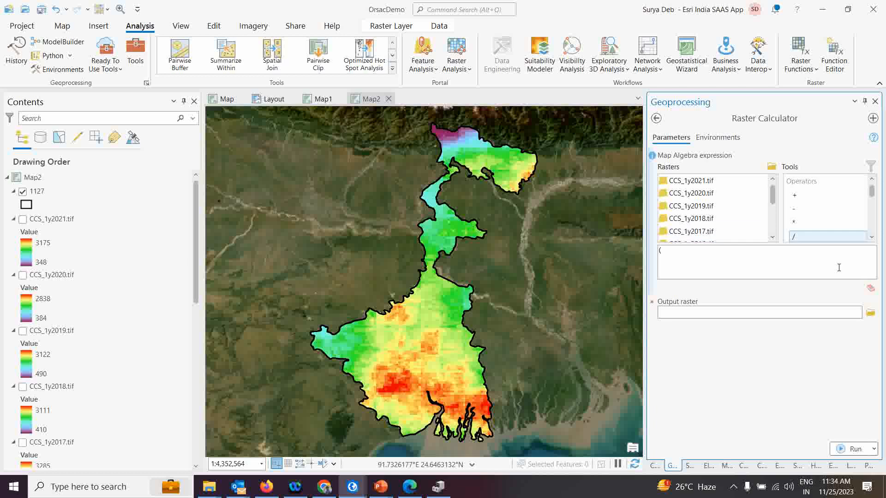
- Enter CCS_1y2021.tif, CCS_1y2020.tif and CCS_1y2019.tif as the first sum terms inside the map algebra expression's parenthesis, ending with a plus operator
click(690, 181)
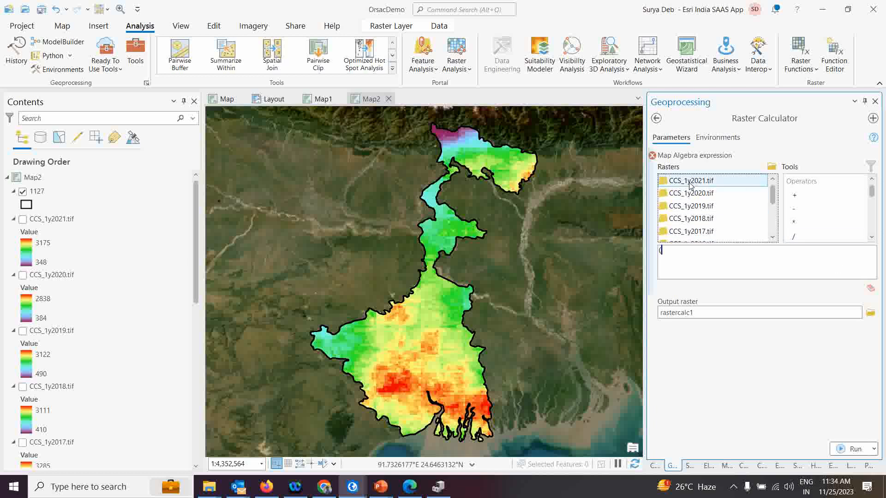
double_click(691, 184)
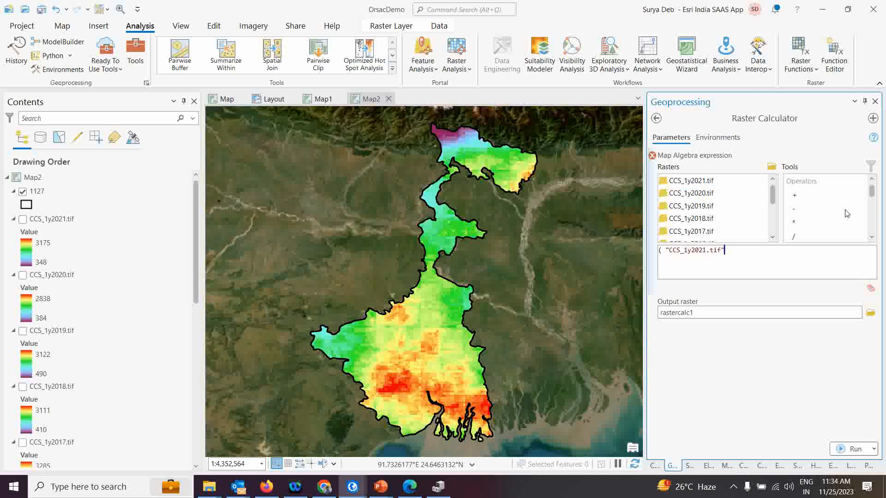
click(803, 198)
double_click(710, 193)
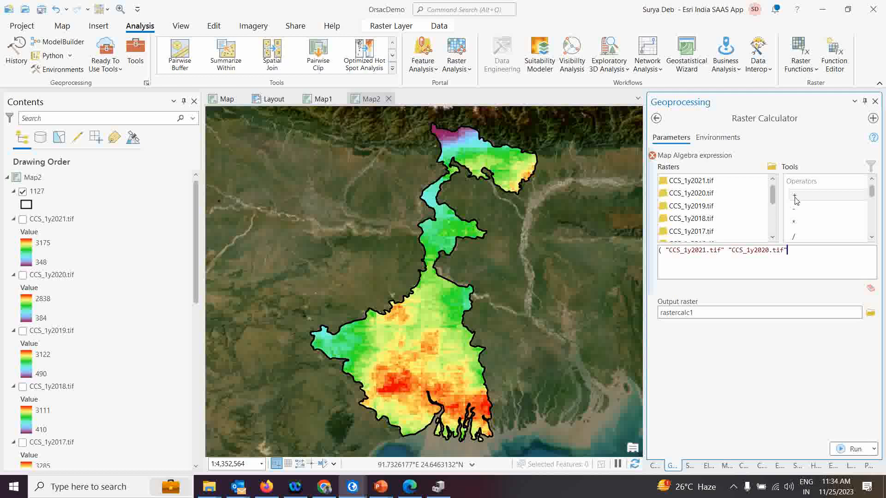
click(703, 210)
double_click(699, 210)
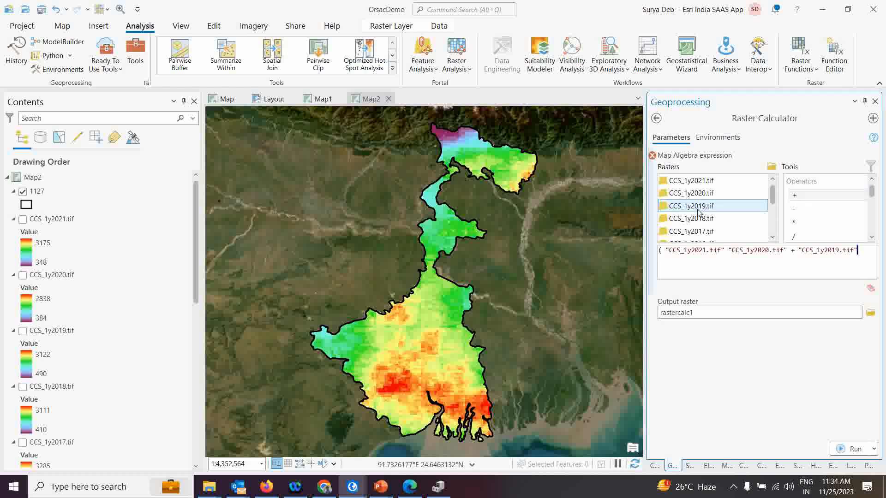
double_click(795, 197)
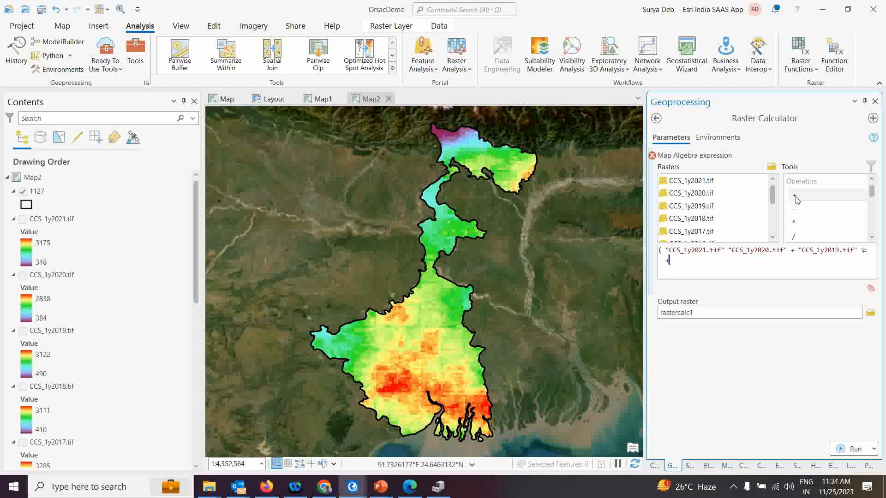
- Extend the map algebra sum with CCS_1y2018.tif, CCS_1y2017.tif, CCS_1y2016.tif and CCS_1y2015.tif, each followed by a plus operator
double_click(687, 219)
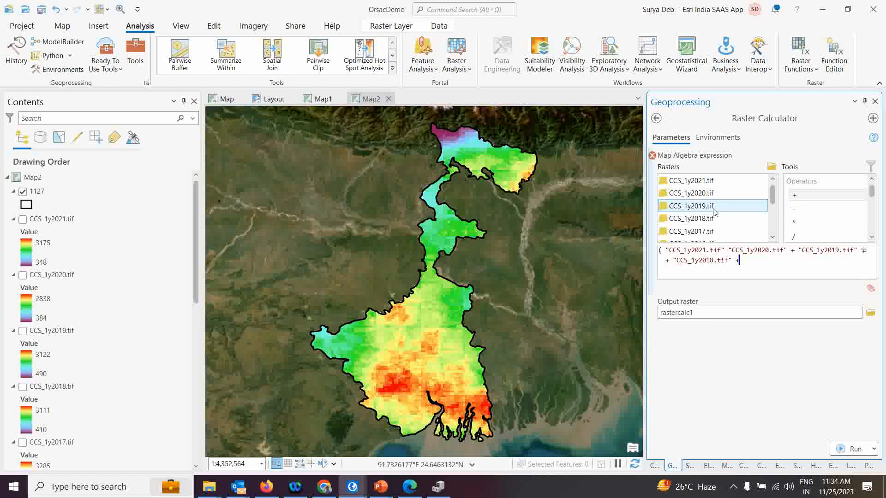
double_click(697, 232)
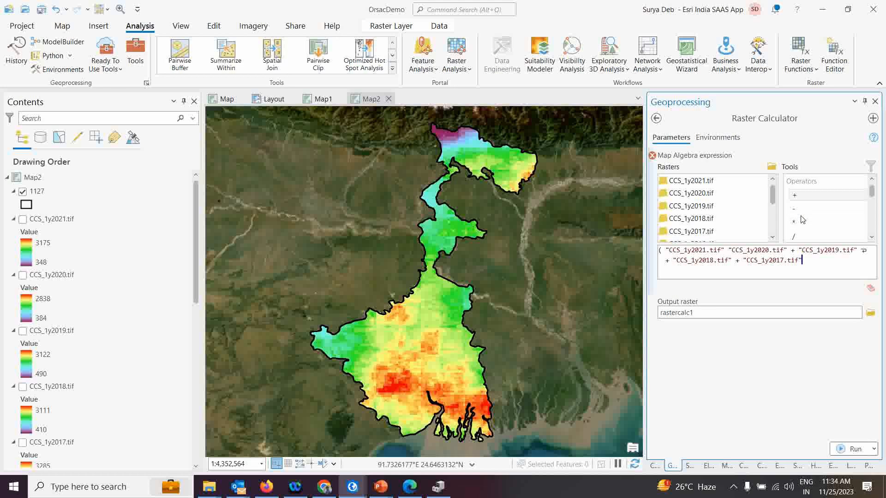
double_click(795, 196)
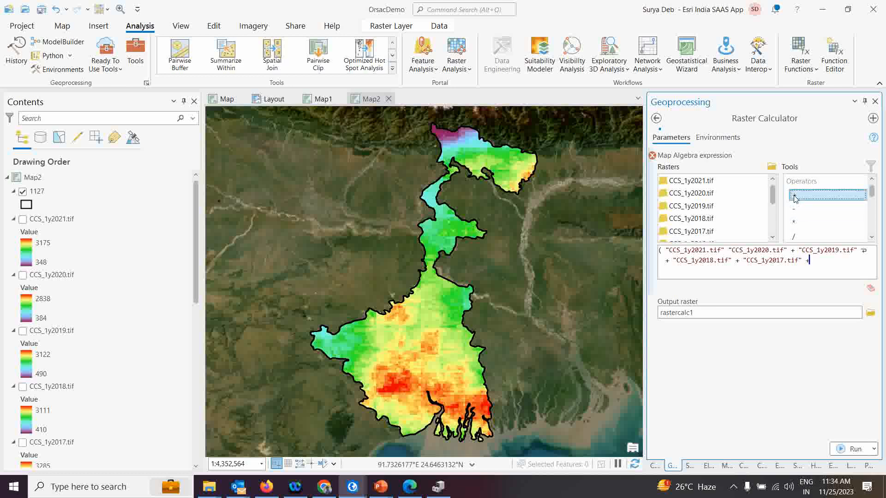
scroll(741, 233, down, 2)
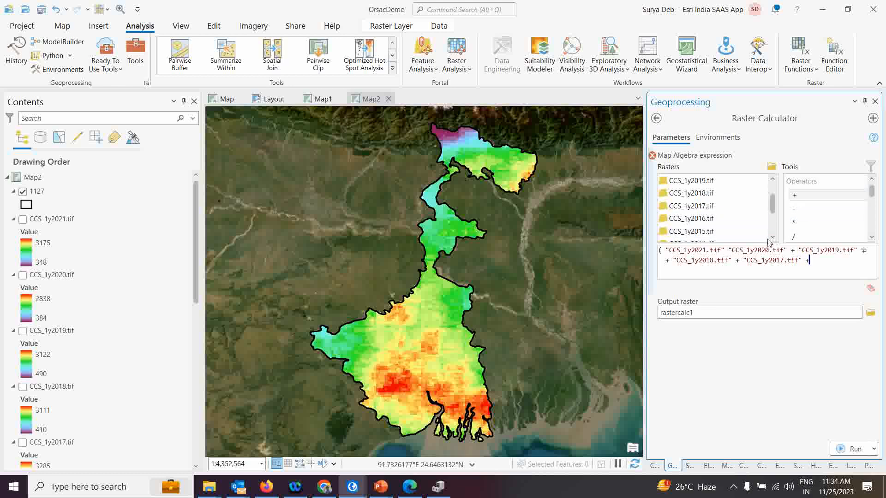
double_click(697, 219)
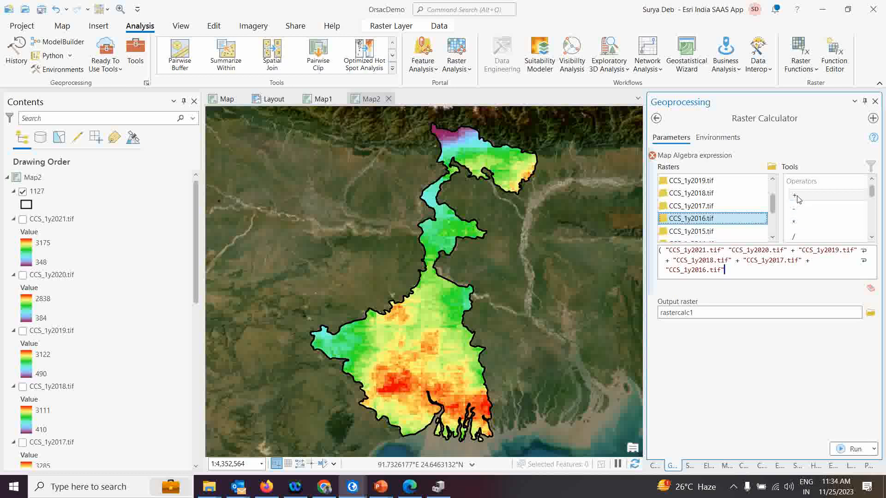
double_click(795, 196)
click(707, 233)
double_click(706, 233)
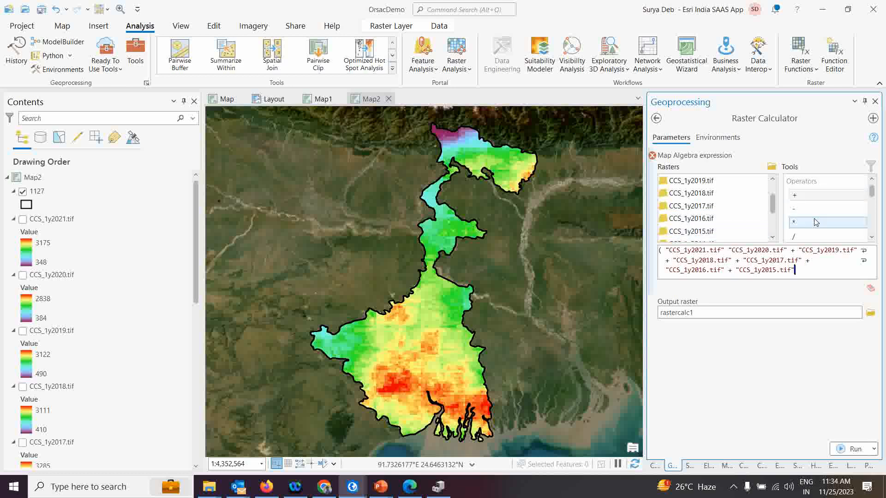
double_click(794, 196)
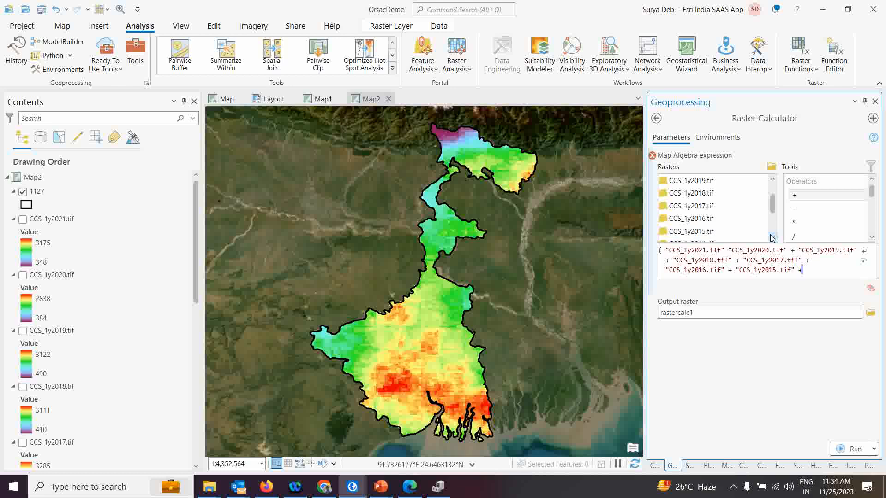
- Append CCS_1y2014.tif and CCS_1y2013.tif to the map algebra sum, each followed by a plus operator
double_click(704, 233)
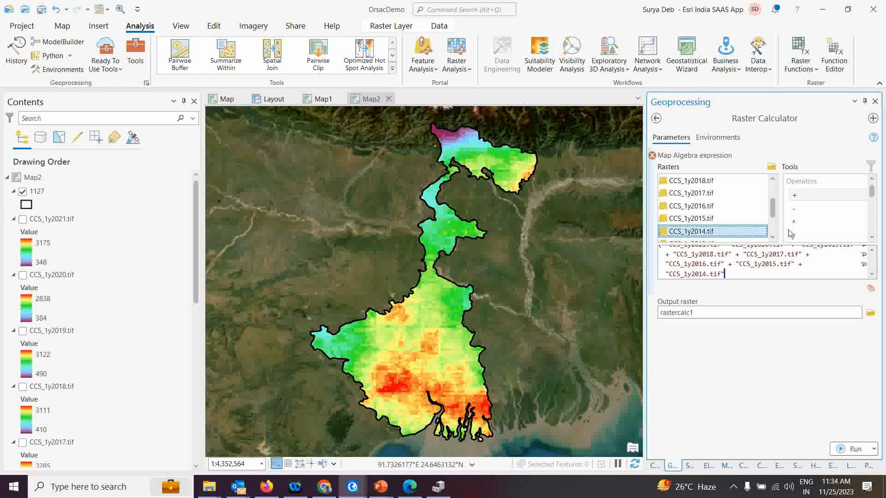
double_click(793, 196)
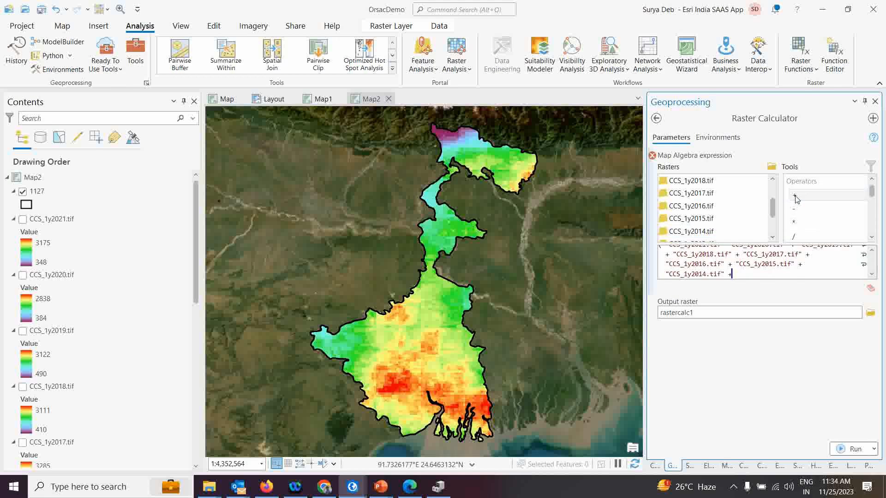
click(771, 238)
double_click(705, 232)
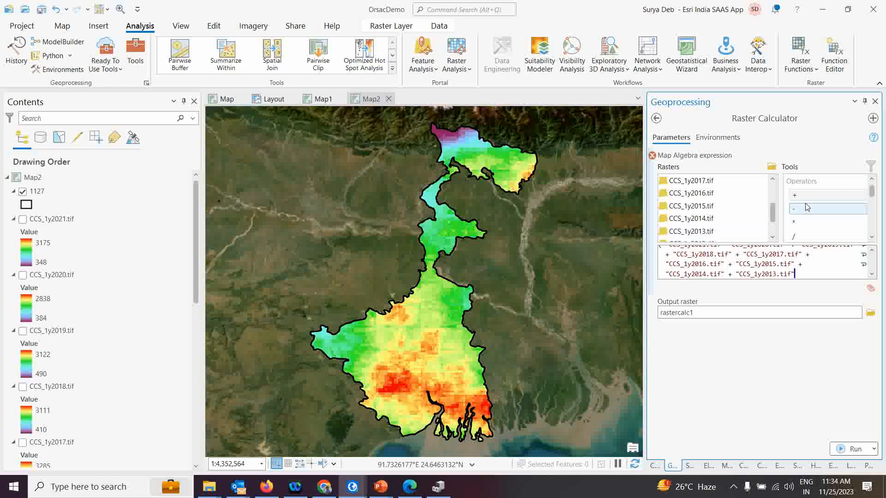
double_click(794, 197)
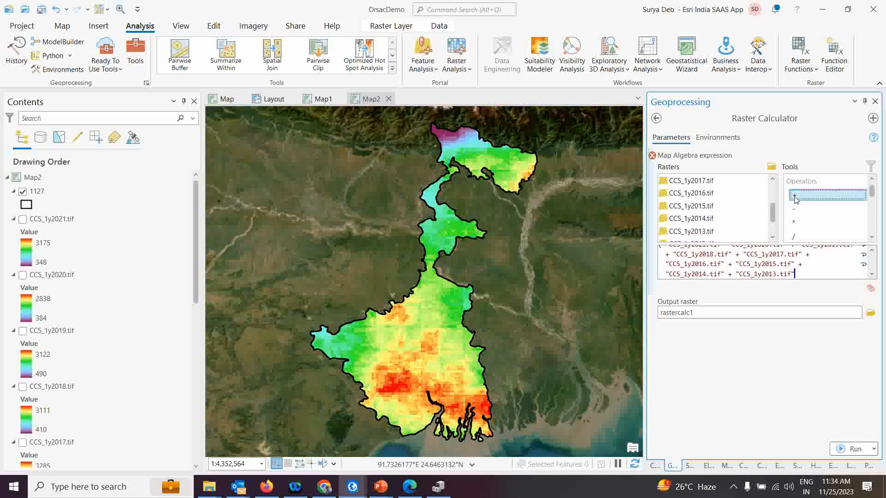
- Complete the yearly raster sum by adding CCS_1y2012.tif and CCS_1y2011.tif, joined with a plus operator
click(771, 239)
double_click(745, 232)
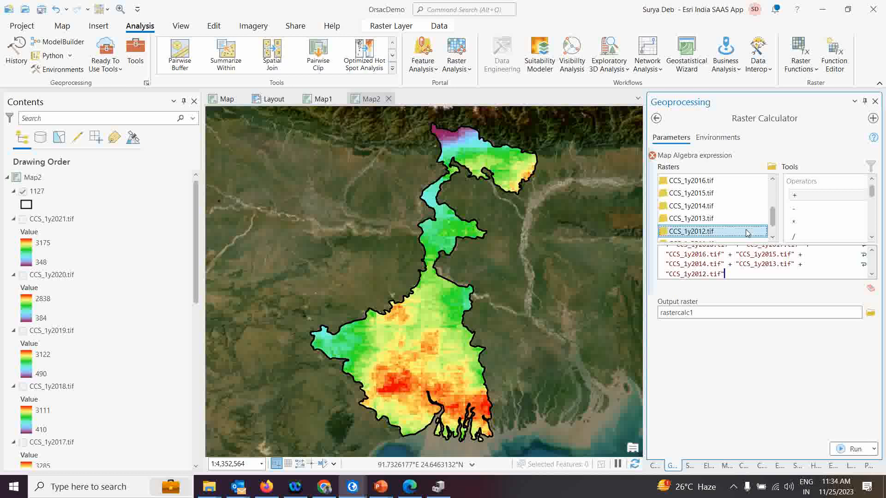
double_click(795, 196)
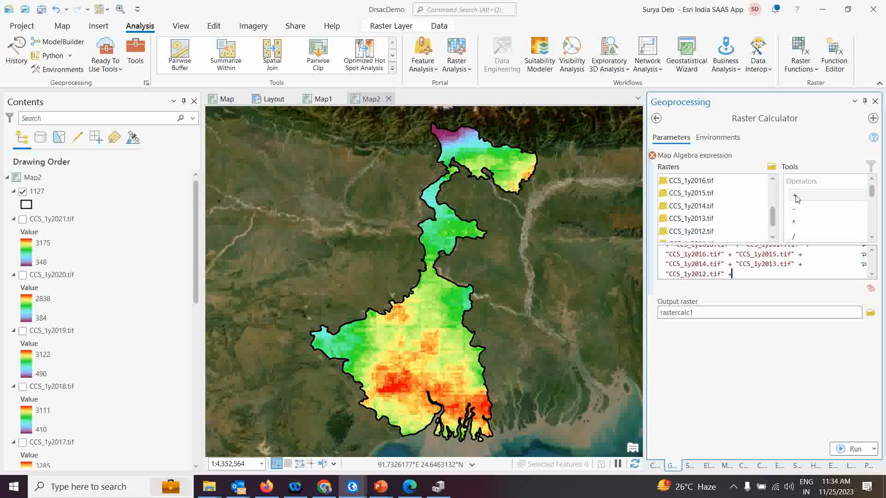
click(772, 237)
click(736, 232)
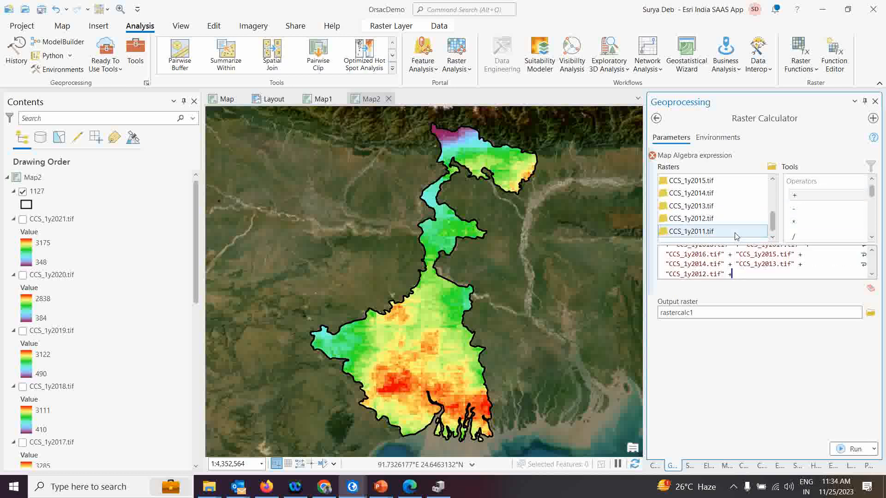
double_click(704, 235)
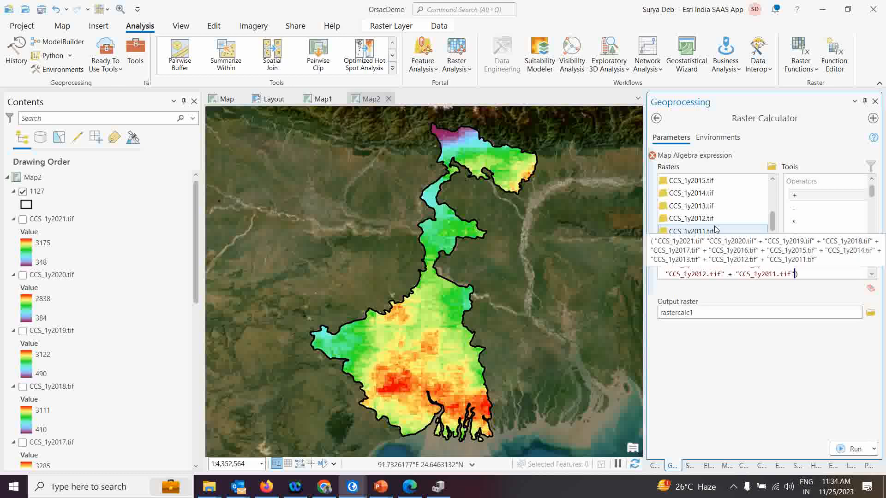
- Divide the parenthesised yearly raster sum by 10 and try to run the Raster Calculator
click(871, 240)
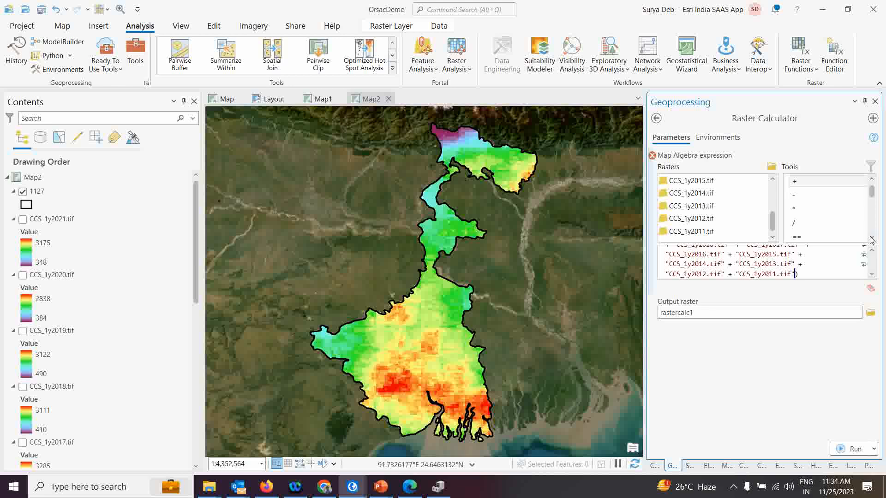
click(871, 240)
click(795, 211)
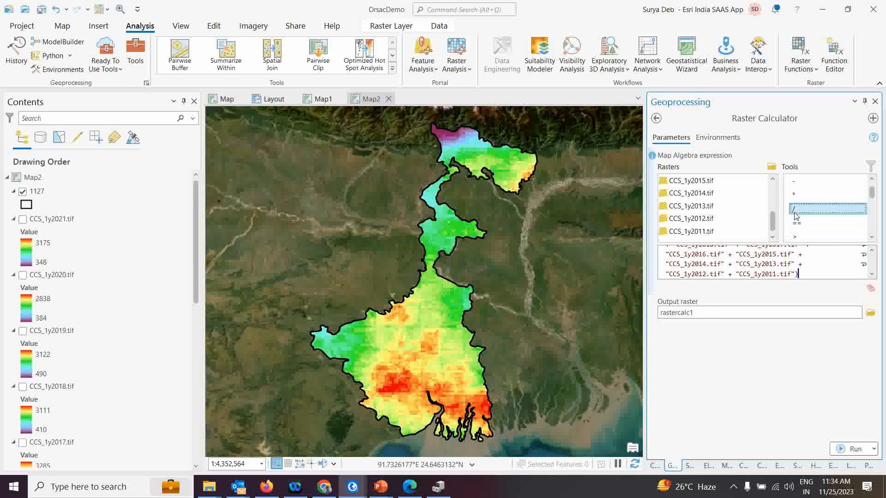
double_click(795, 211)
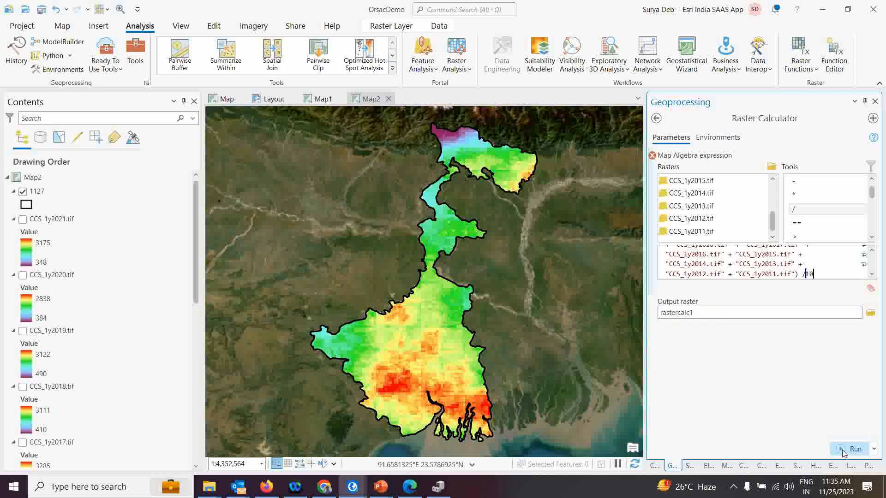
click(842, 452)
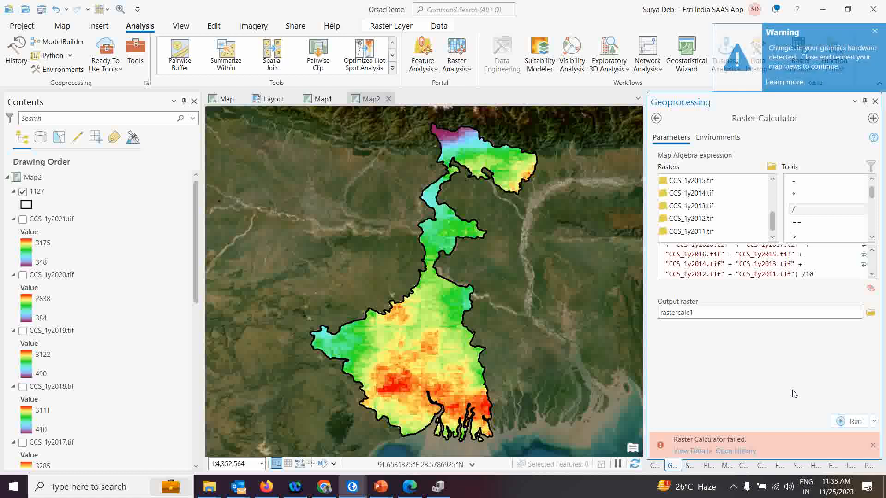
- Examine the failed run's details, the output raster path and the map algebra expression for the error
click(692, 451)
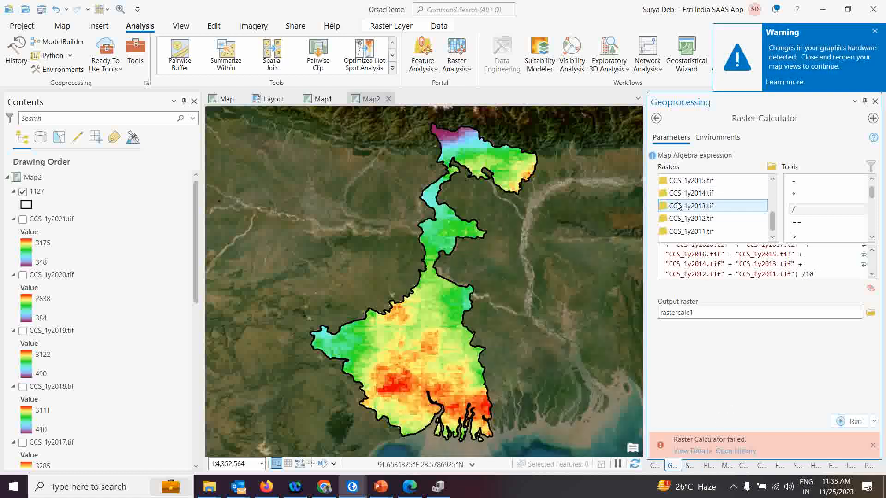
click(701, 313)
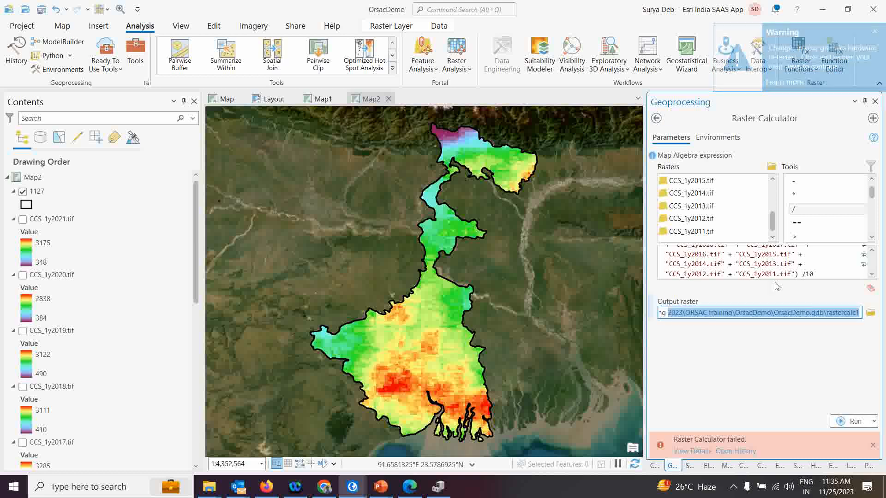
drag(814, 274, 661, 233)
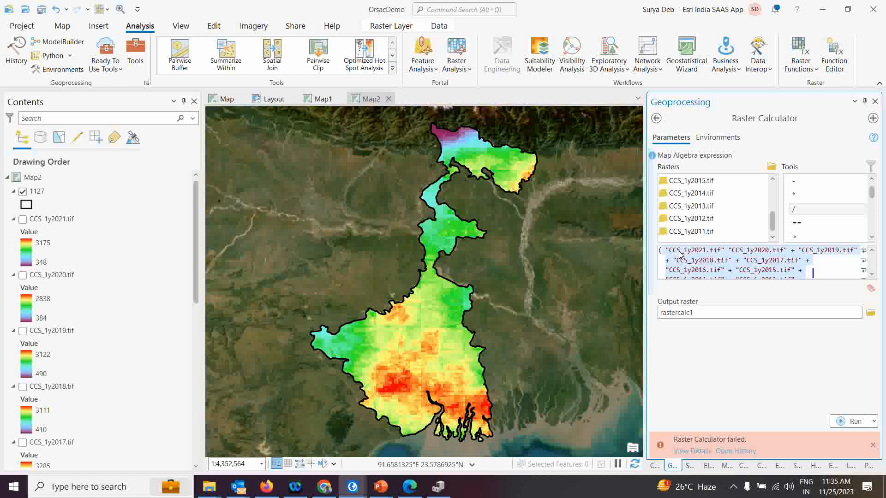
- Review the existing 10 Years avarage layer in Map1 and its properties
click(323, 99)
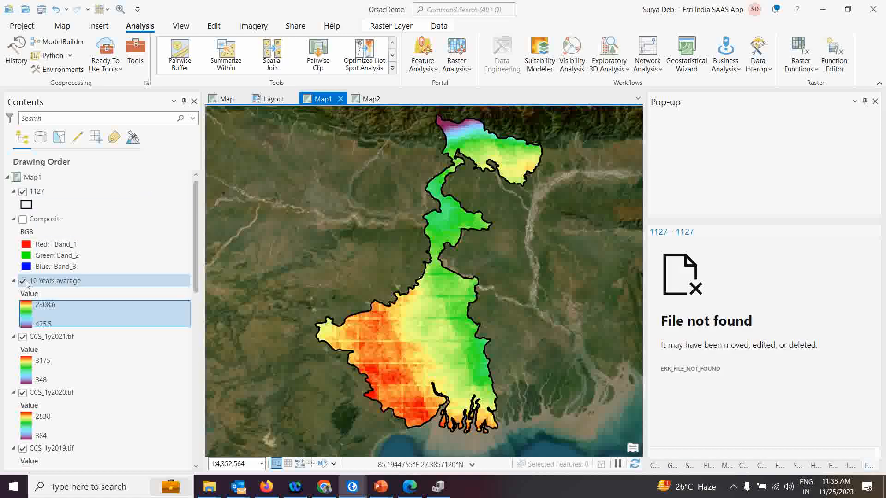
right_click(54, 287)
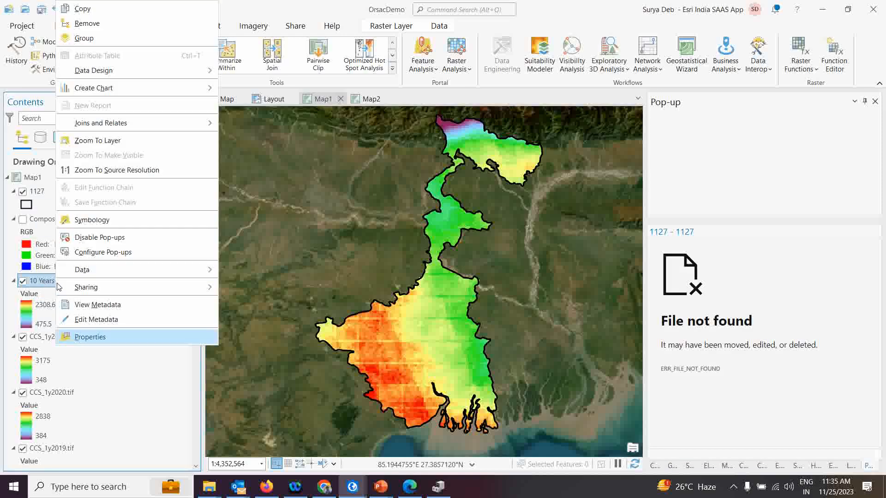
click(82, 336)
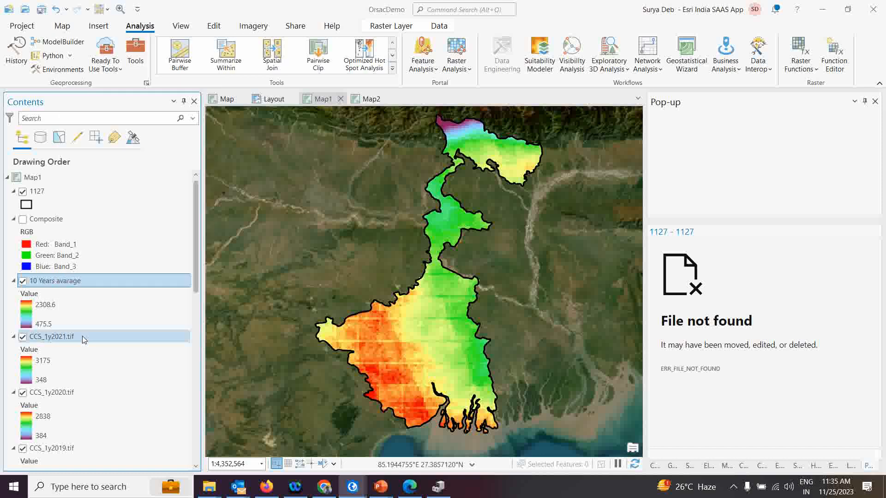
click(742, 123)
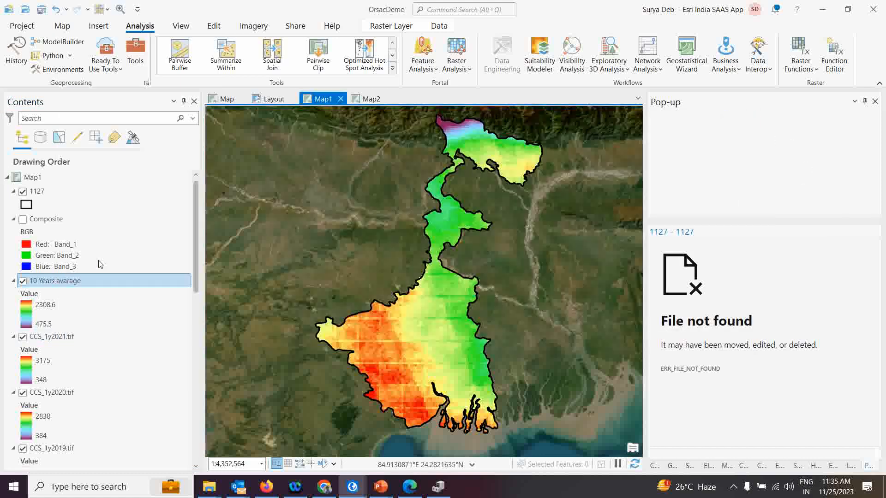
right_click(60, 283)
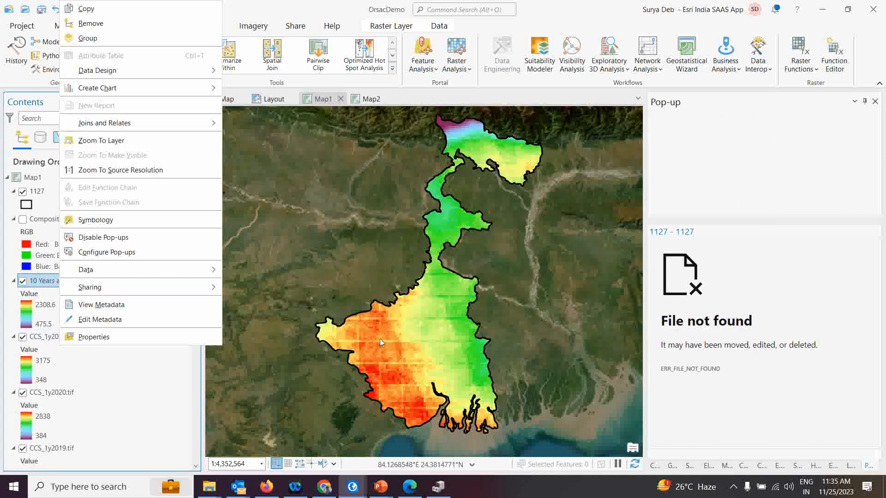
click(4, 352)
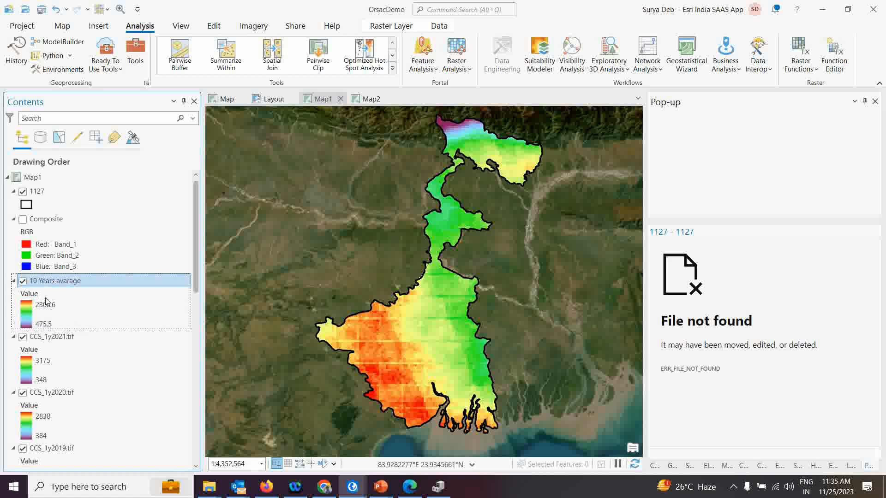
- Compare the rainfall display in Map2 with the averaged raster in Map1, ending in Map2
click(367, 100)
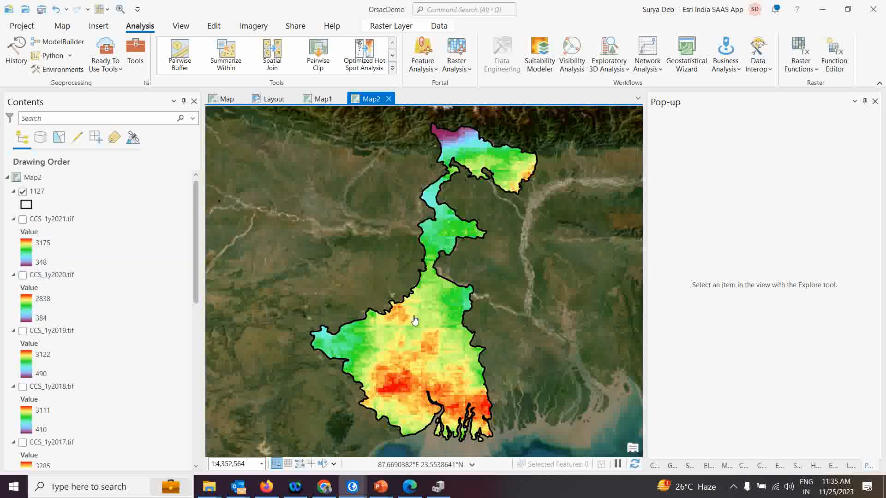
click(321, 100)
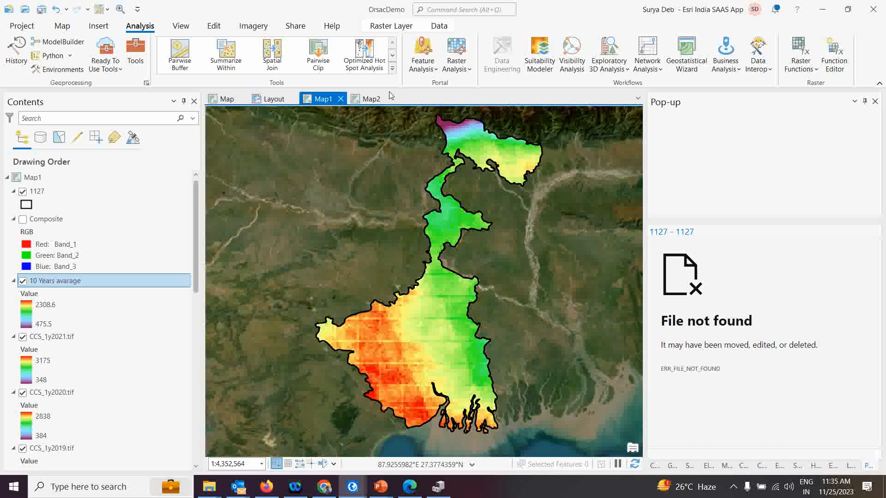
click(372, 100)
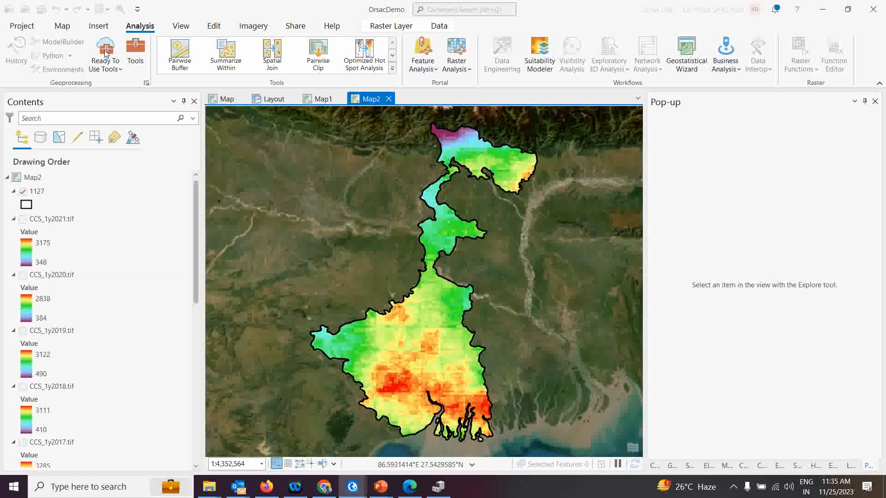
- Insert a new map into the project
click(98, 26)
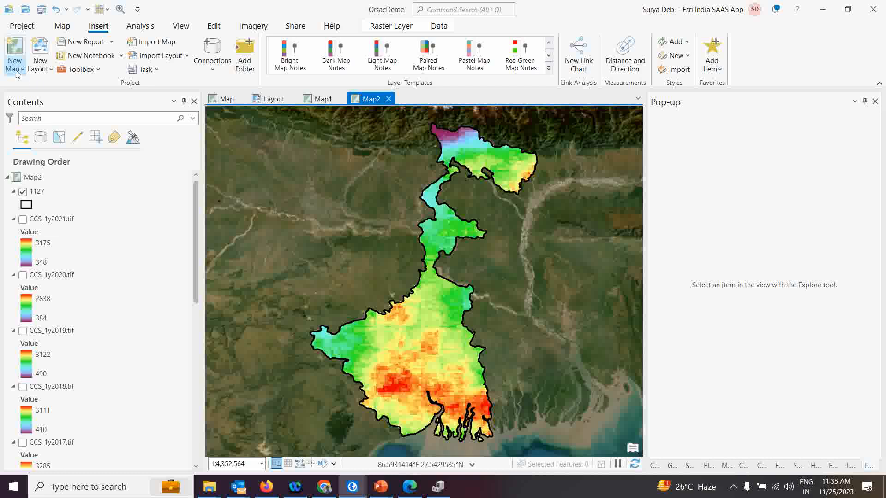
click(17, 70)
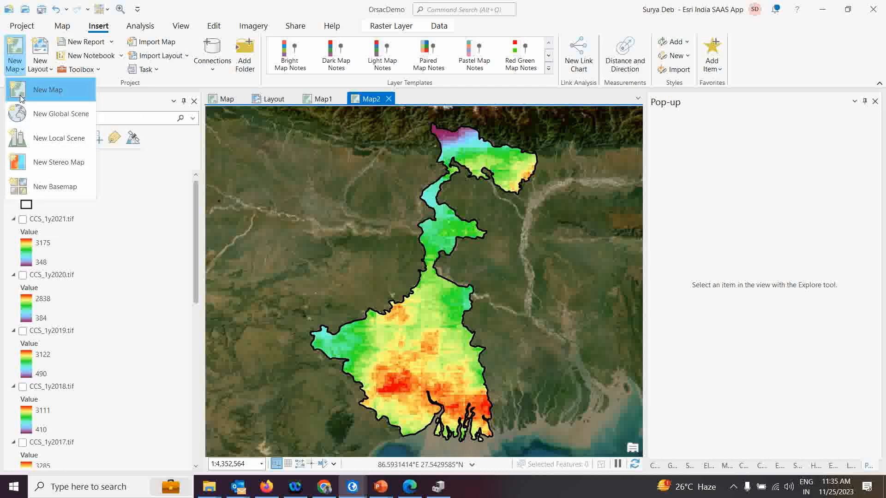
click(19, 93)
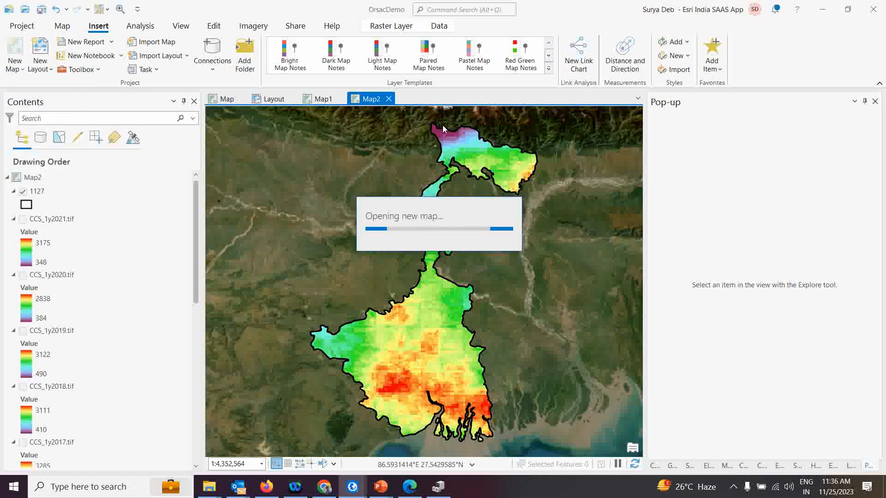
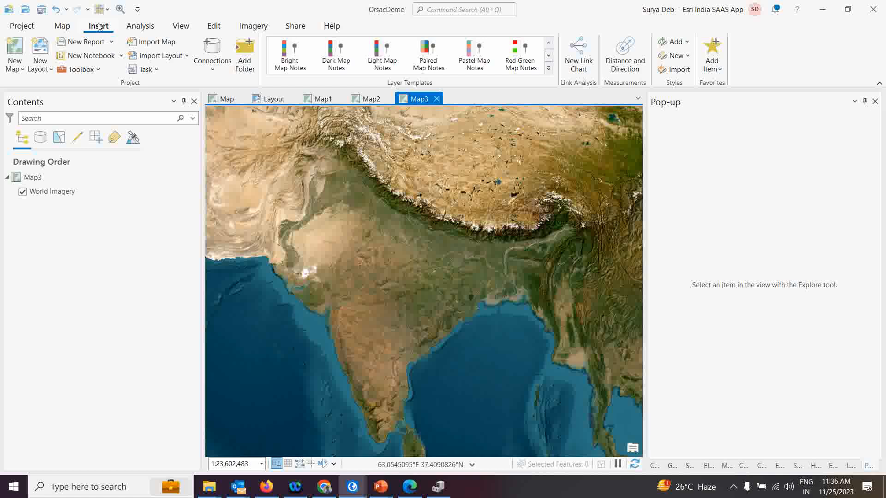
click(62, 26)
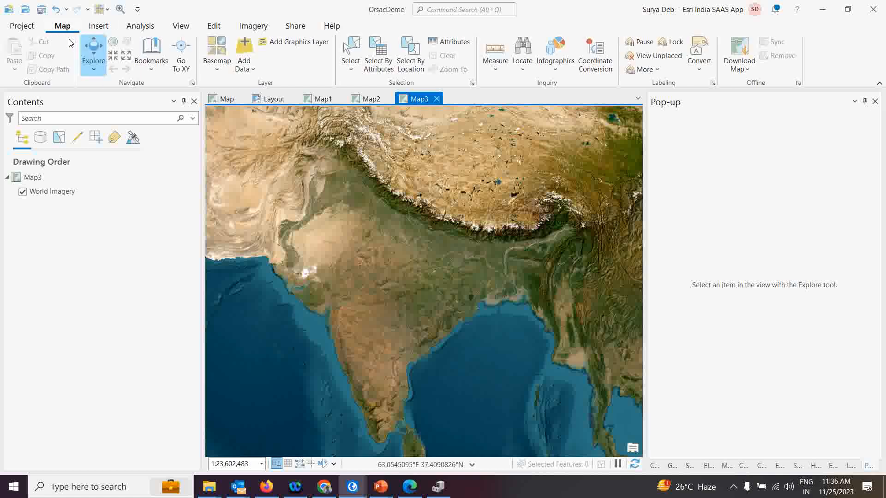
click(245, 68)
click(248, 98)
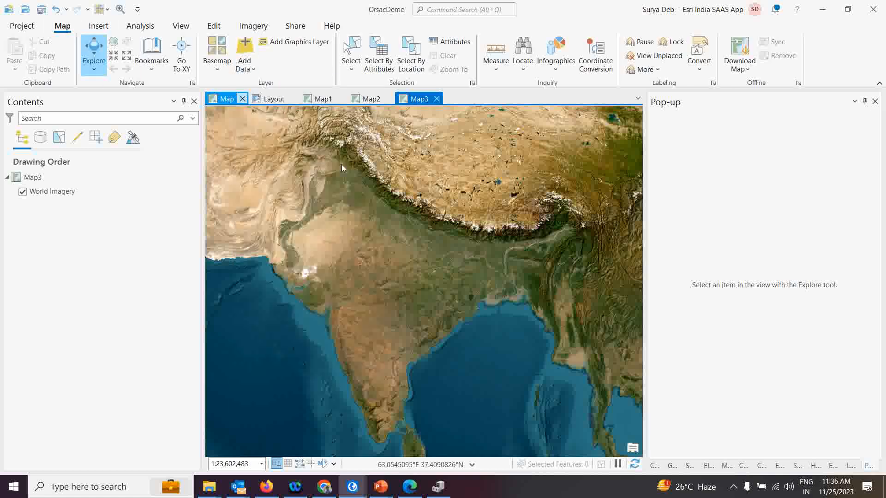
click(683, 133)
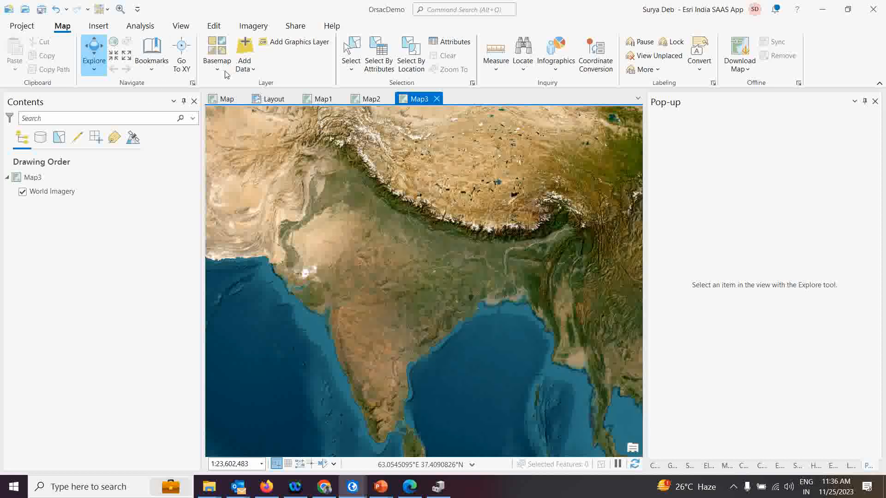
click(247, 68)
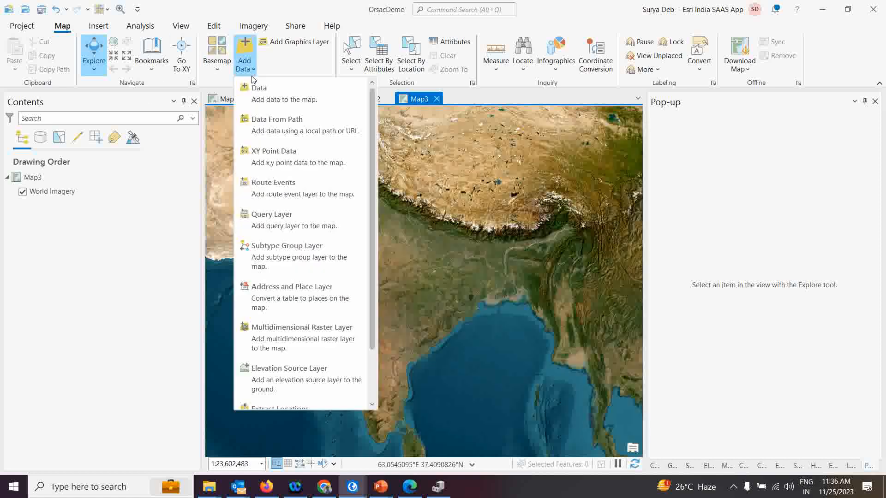
click(278, 346)
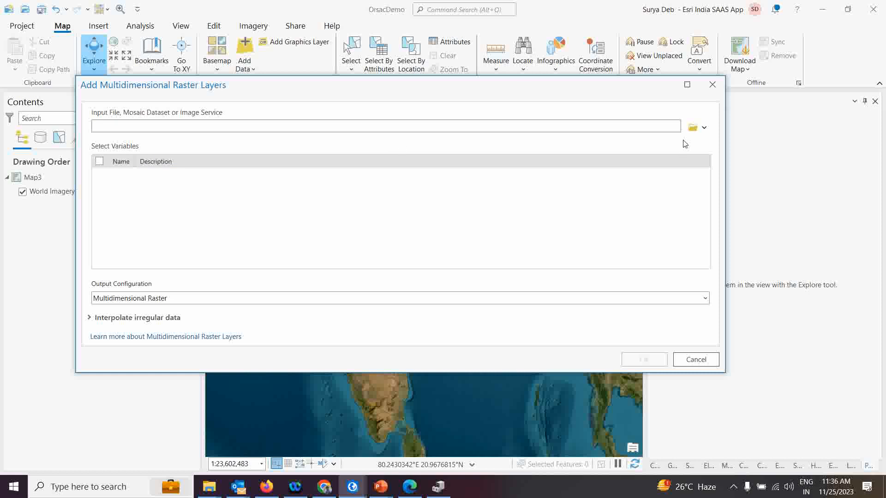
click(693, 127)
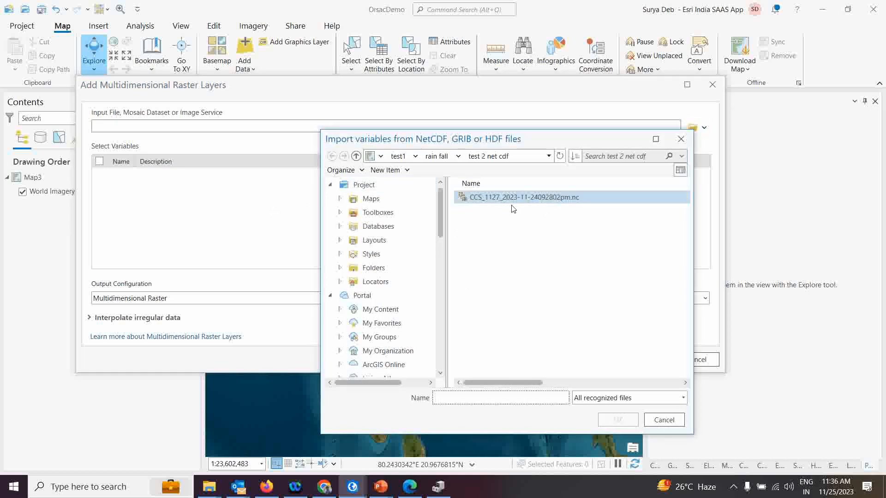
click(391, 158)
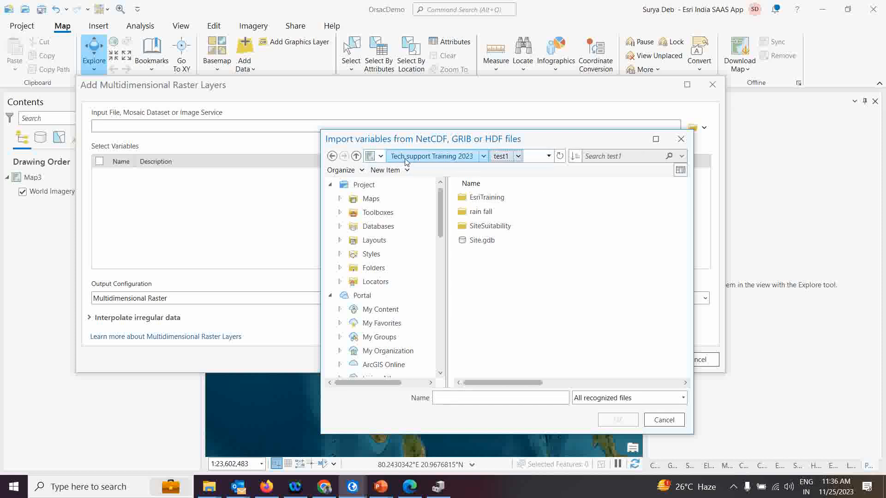
click(458, 158)
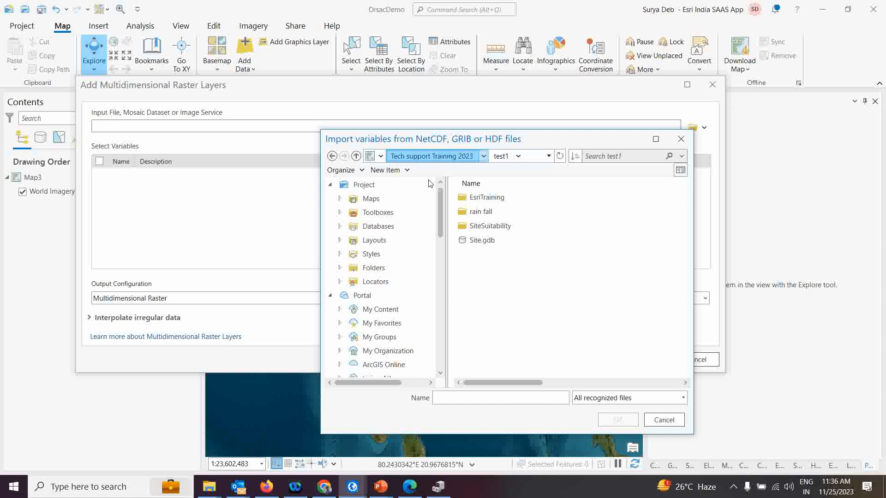
double_click(480, 341)
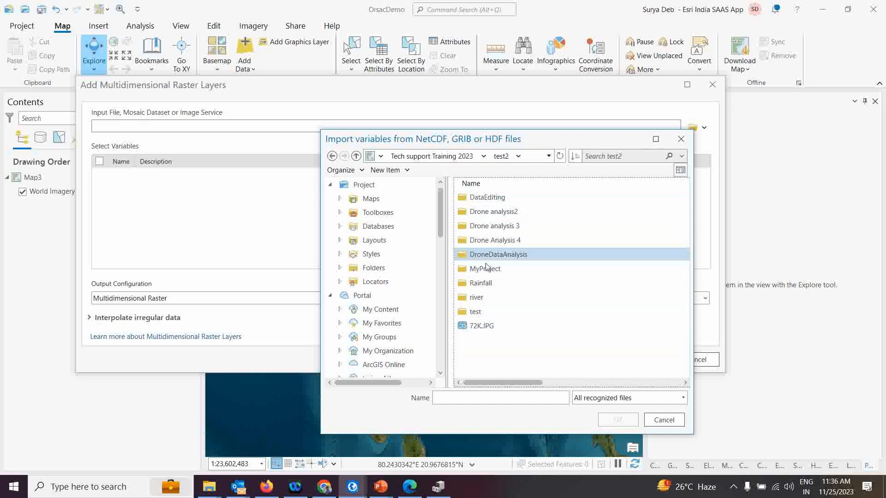
double_click(481, 283)
double_click(538, 198)
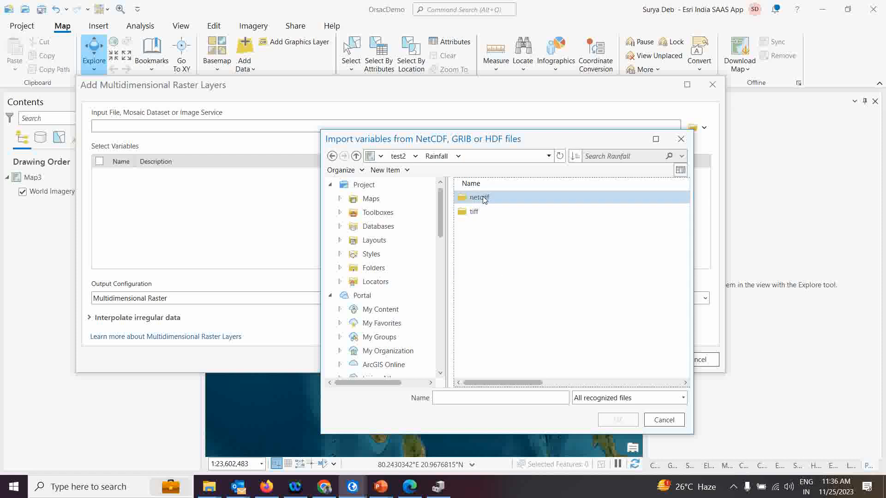
click(477, 199)
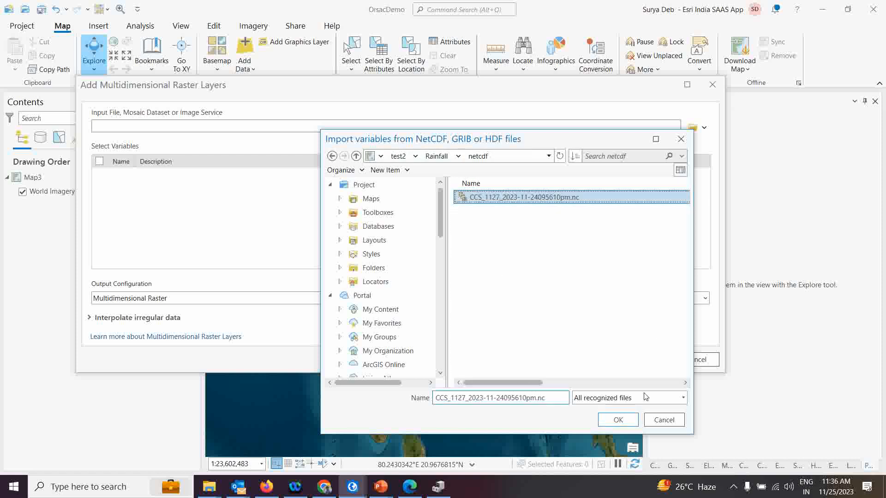
click(618, 420)
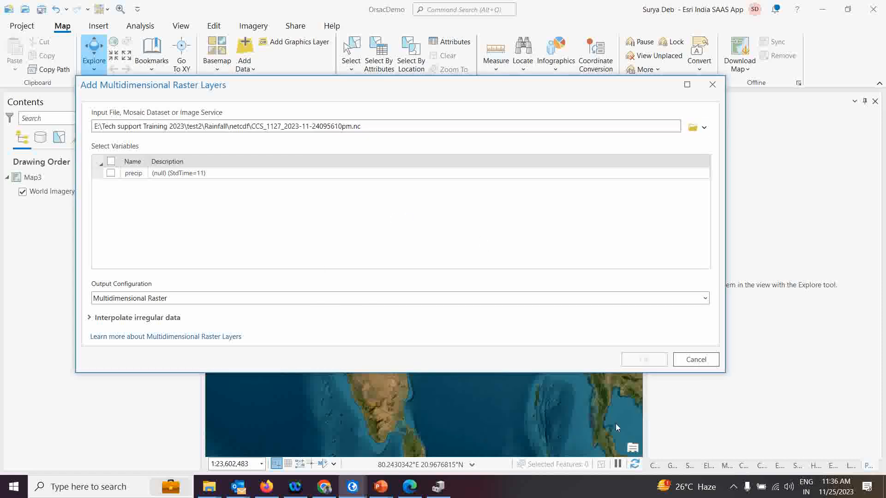
- Select the precip variable and add it to the new map as a Multidimensional Raster
click(112, 174)
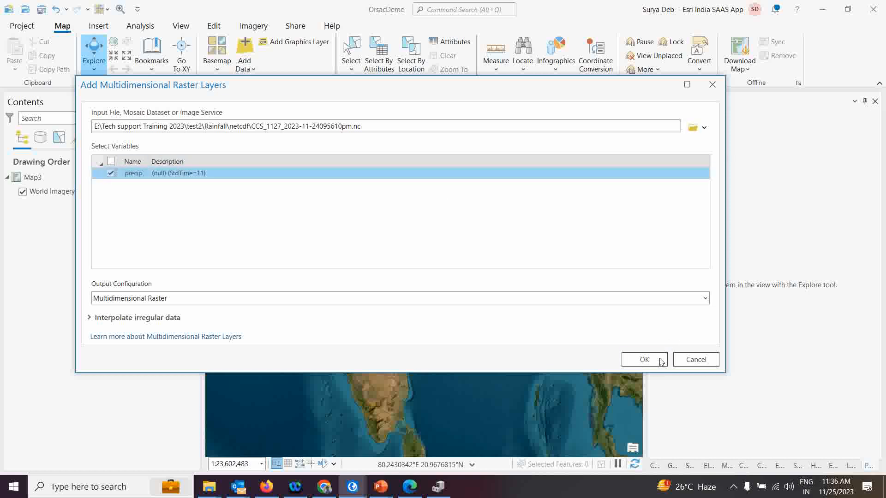
click(642, 365)
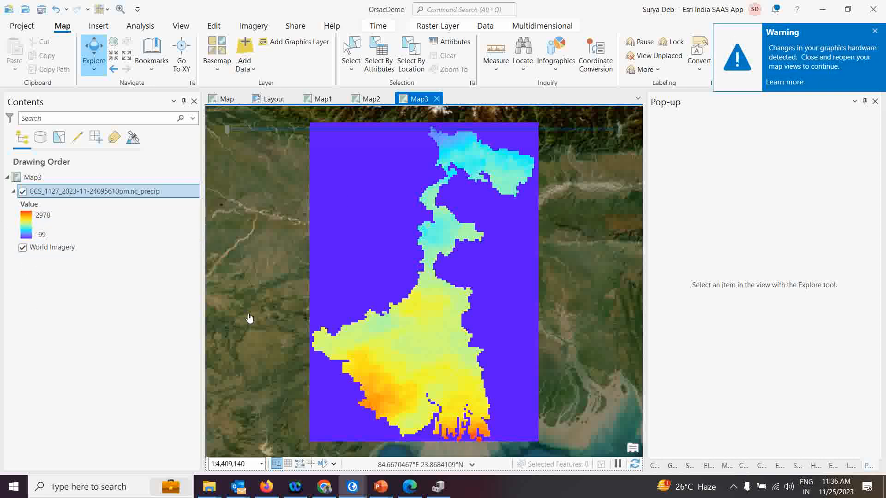
mouse_move(418, 121)
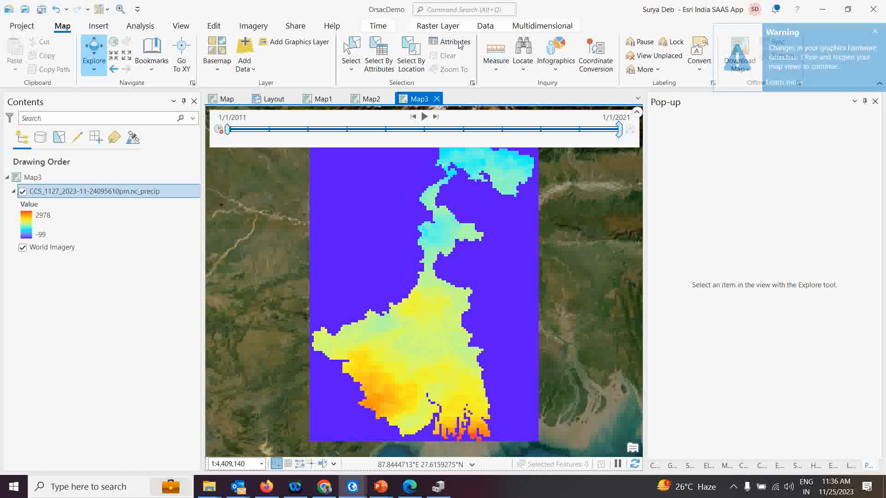
- Check the StdTime slices available for the precip variable and play through the yearly rainfall slices in Map3
click(542, 26)
click(405, 55)
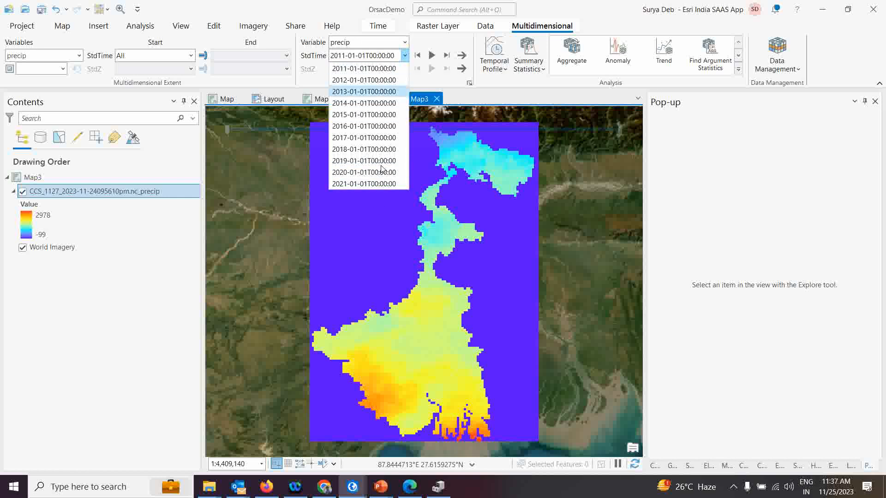
click(625, 6)
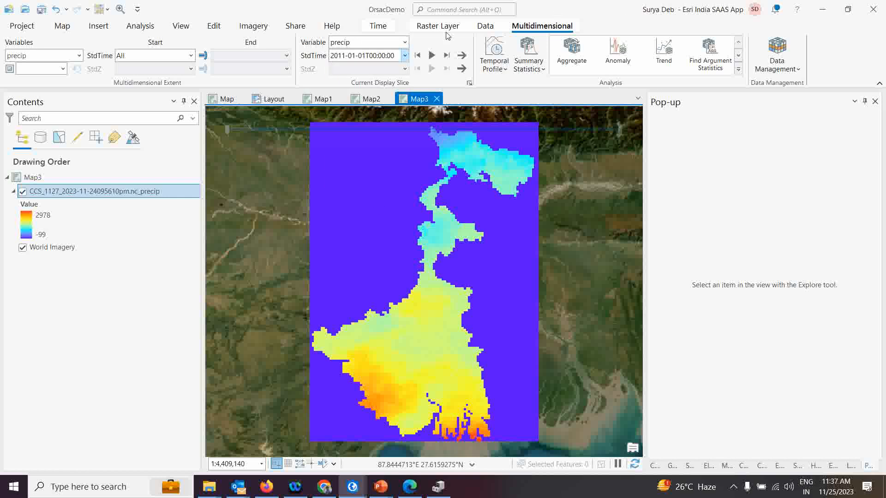
click(430, 55)
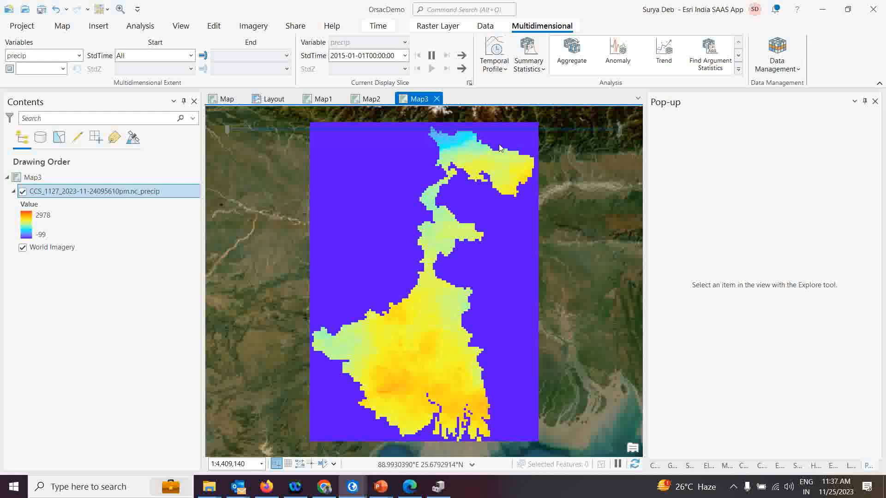
- Play the map's time slider animation of yearly rainfall, and turn off the time filter
click(425, 118)
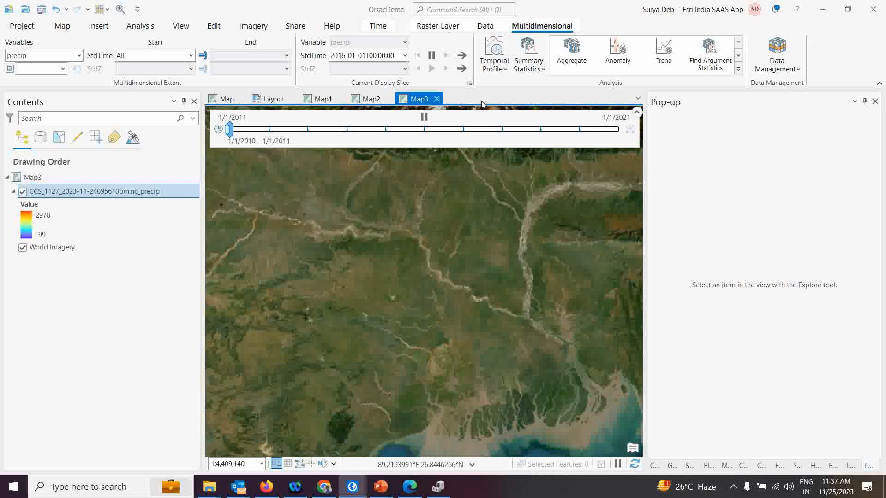
mouse_move(550, 114)
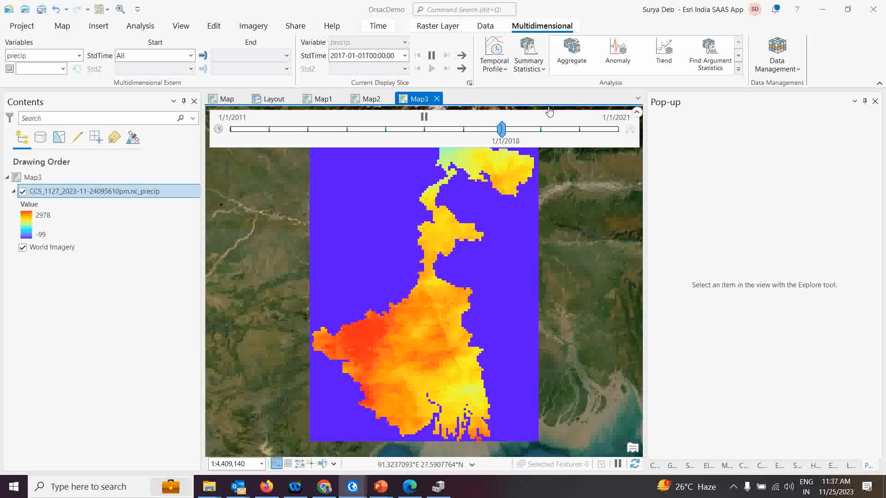
click(220, 130)
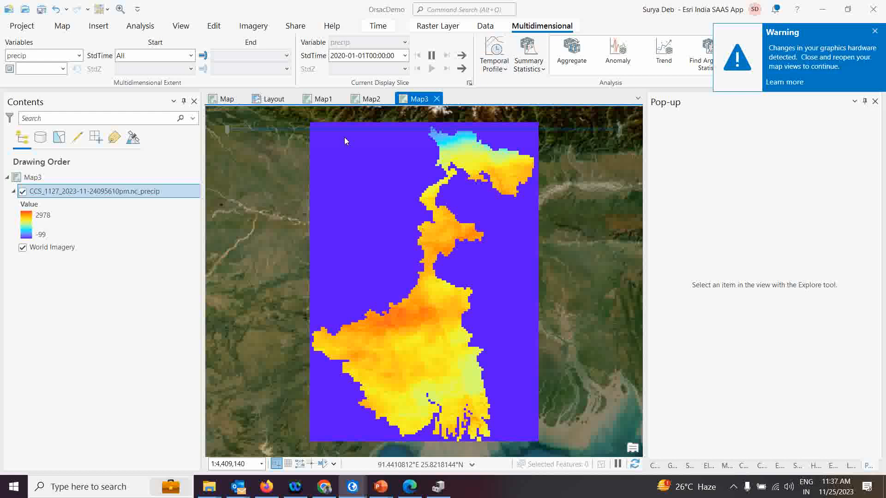
mouse_move(301, 130)
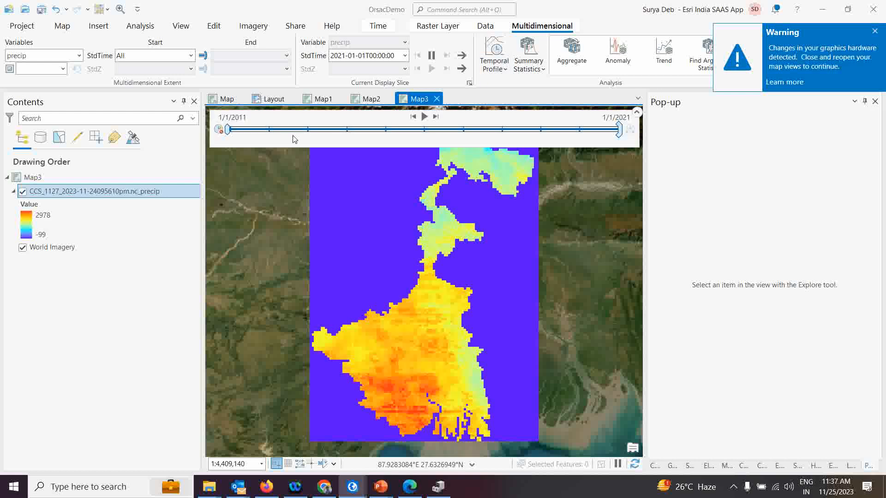
- Create a Temporal Profile chart for the precip layer and shrink the chart pane to enlarge the map view
click(501, 69)
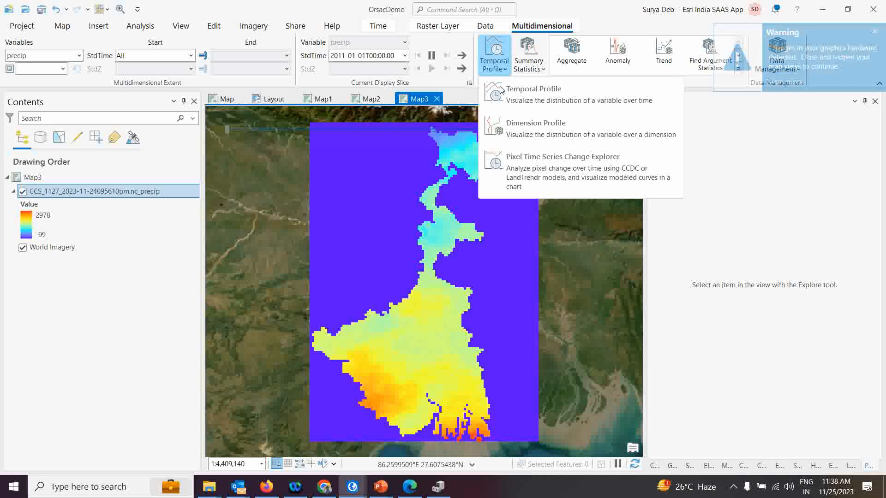
click(534, 94)
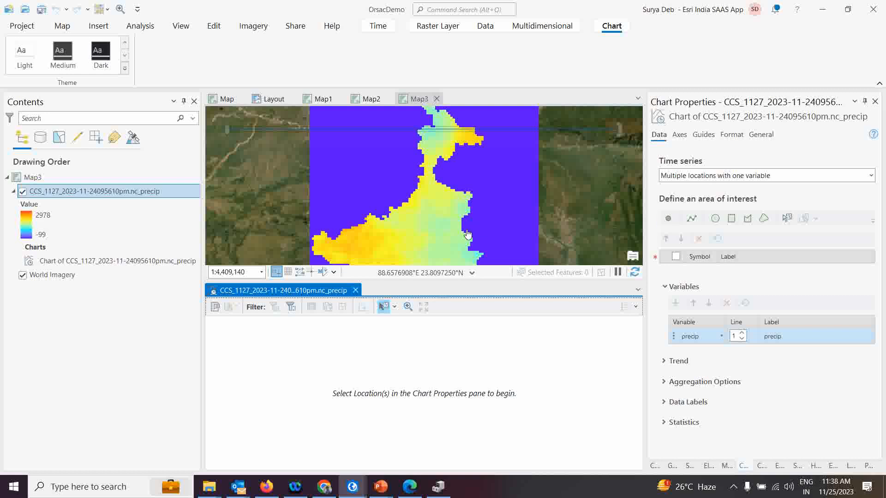
drag(461, 282, 456, 350)
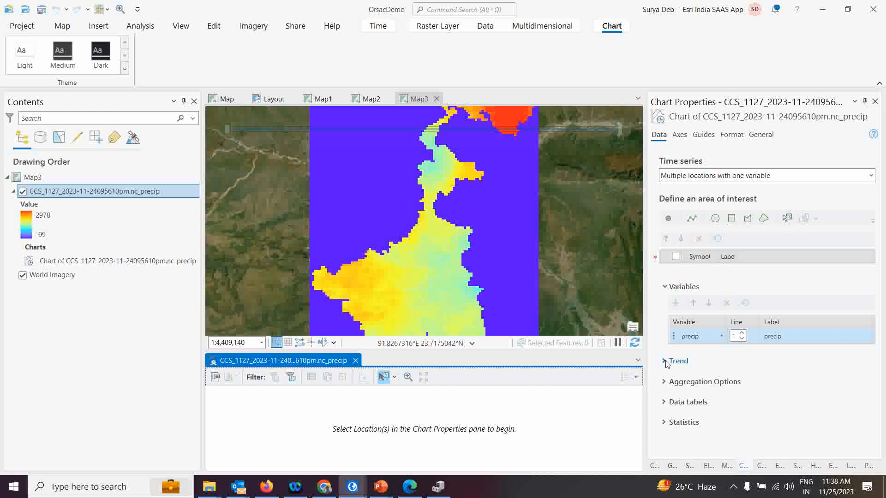
- Locate Kolkata, West Bengal on the map and add a point there as a location in the temporal profile chart
click(668, 218)
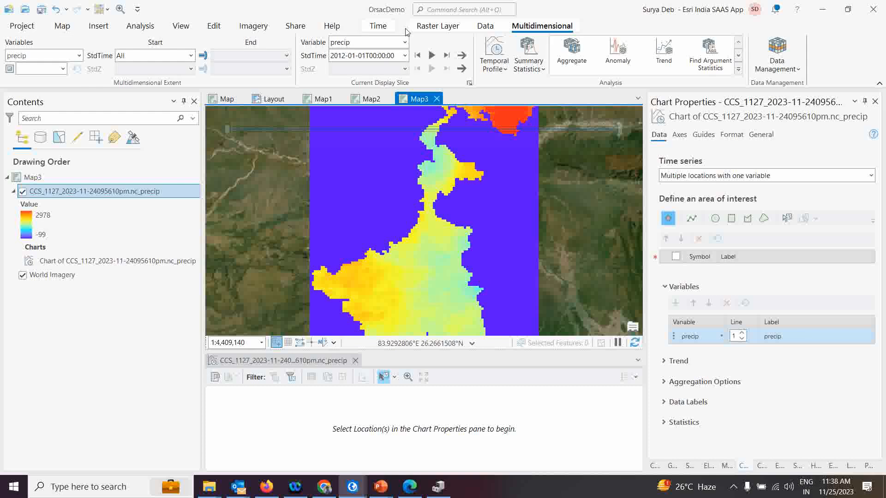
click(62, 25)
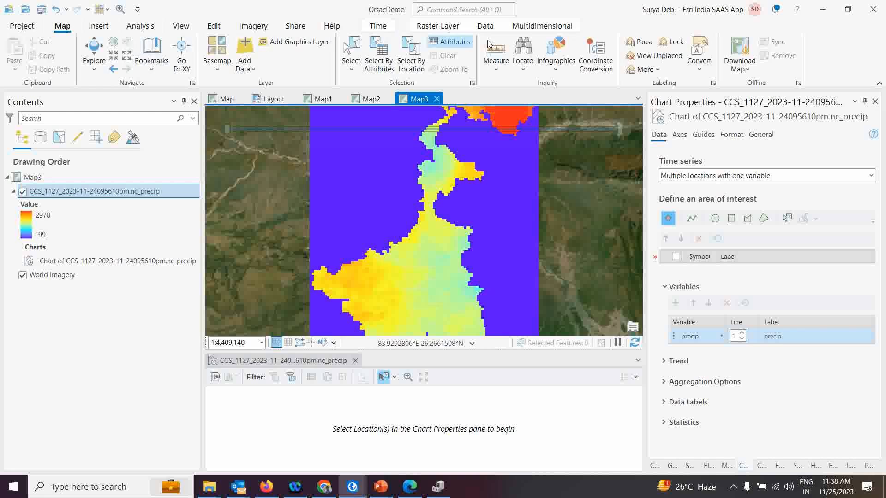
click(531, 49)
click(696, 135)
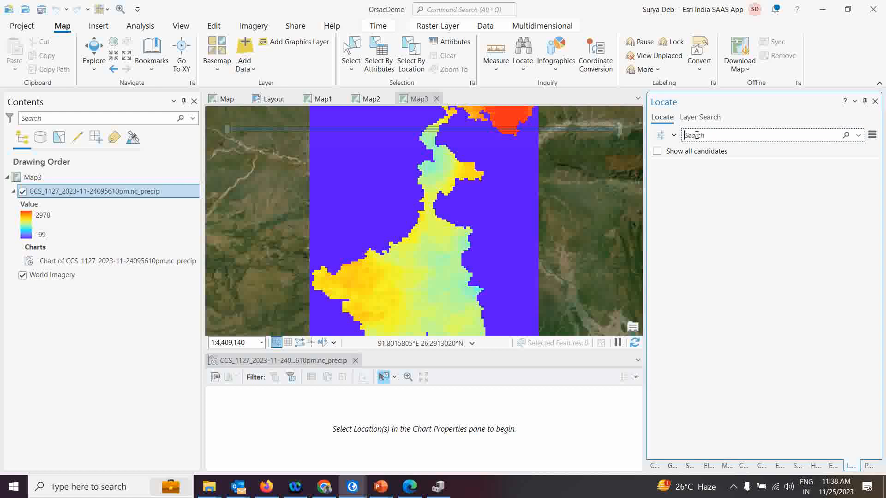
text(kolka)
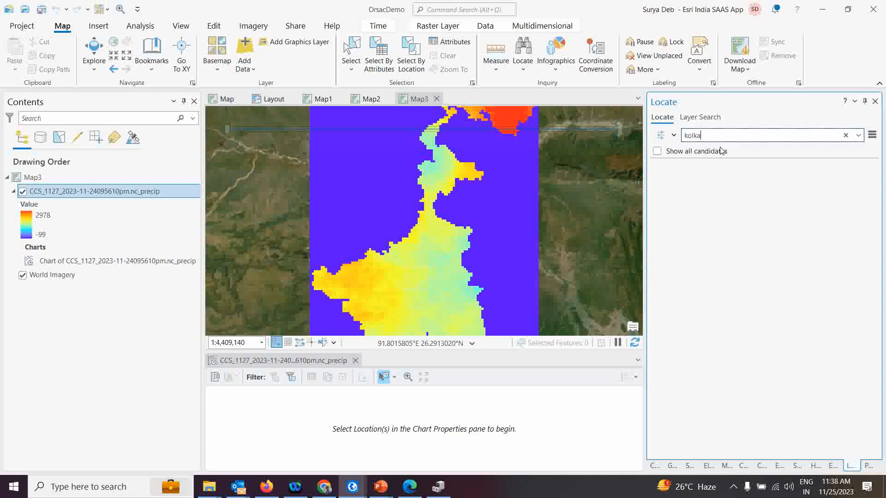
text(ta)
key(Return)
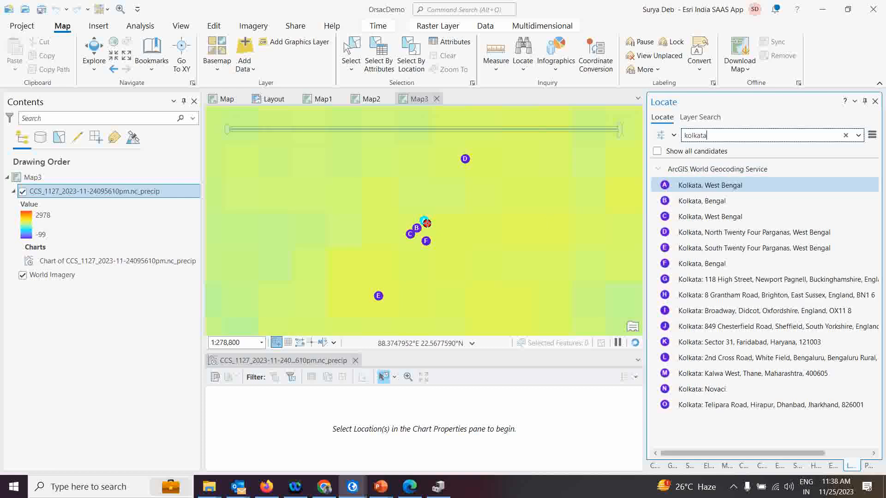
scroll(426, 220, down, 3)
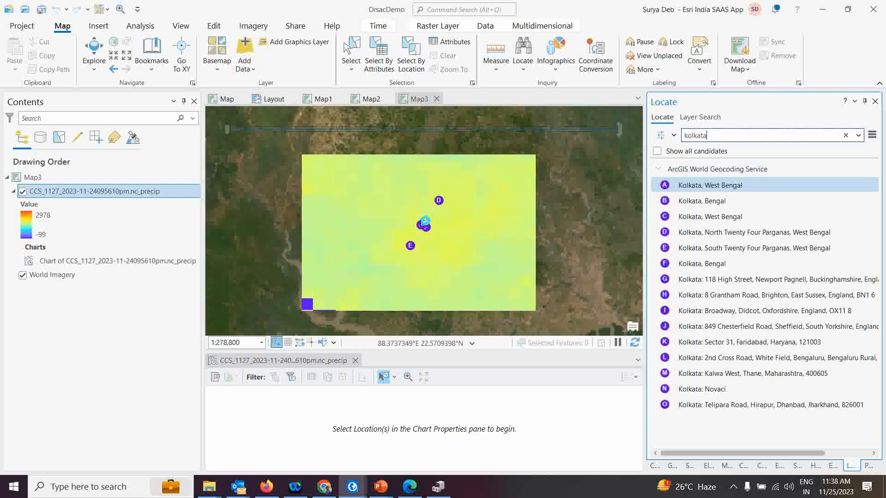
scroll(426, 221, down, 1)
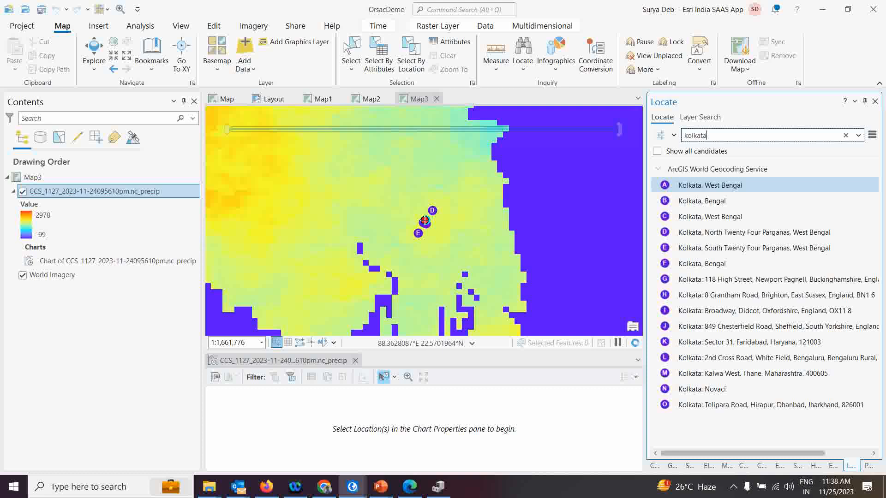
click(425, 220)
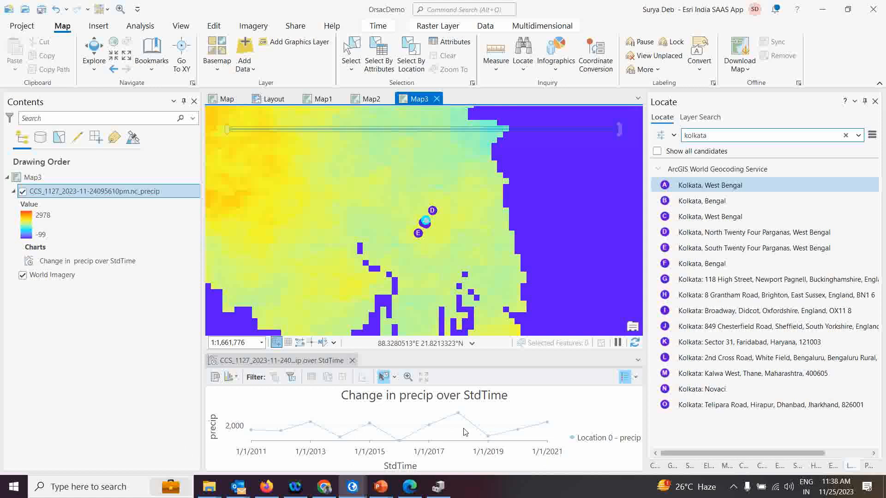
- Locate Siliguri, Darjiling, West Bengal and add a point beside it as a second chart location
click(846, 136)
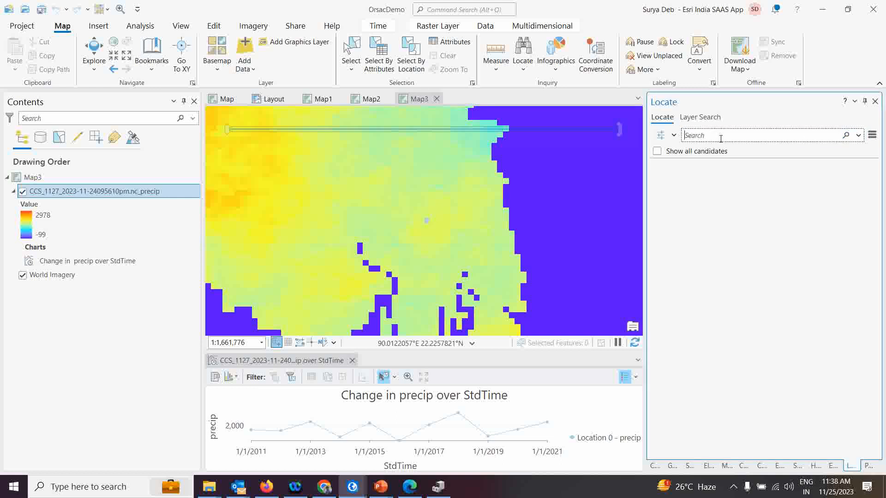
text(SILIGU)
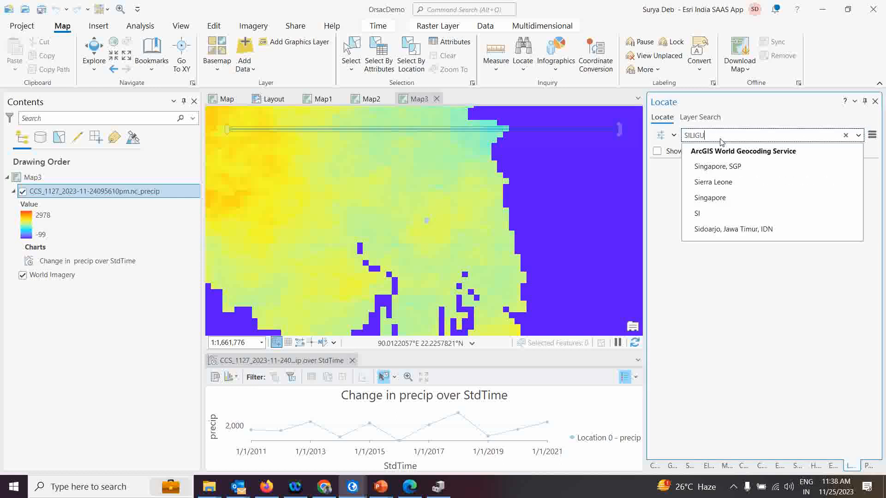
text(RI)
key(Return)
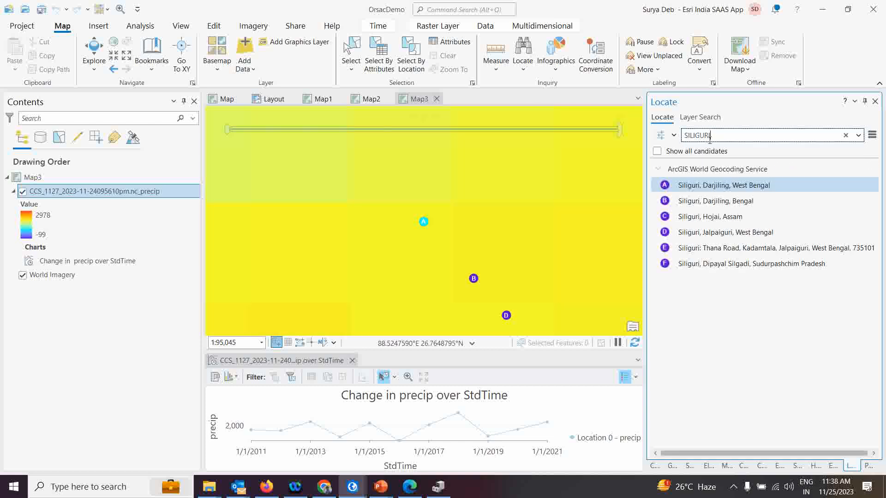
click(415, 222)
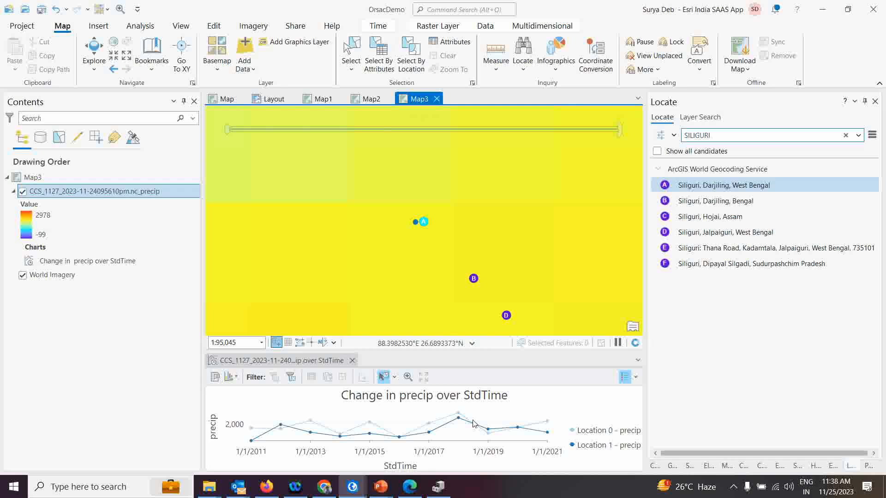
mouse_move(468, 424)
mouse_move(281, 436)
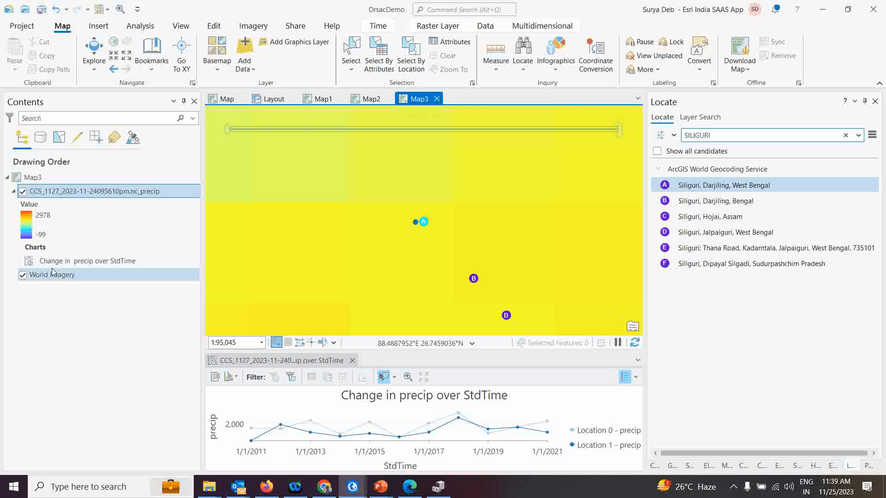
- Show linear trend lines for both locations in the precip over StdTime chart, and hide them again
click(65, 262)
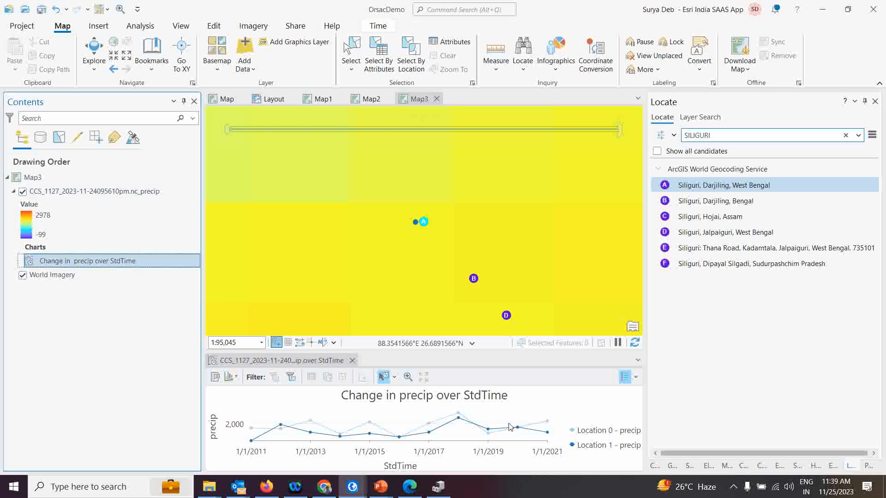
click(875, 101)
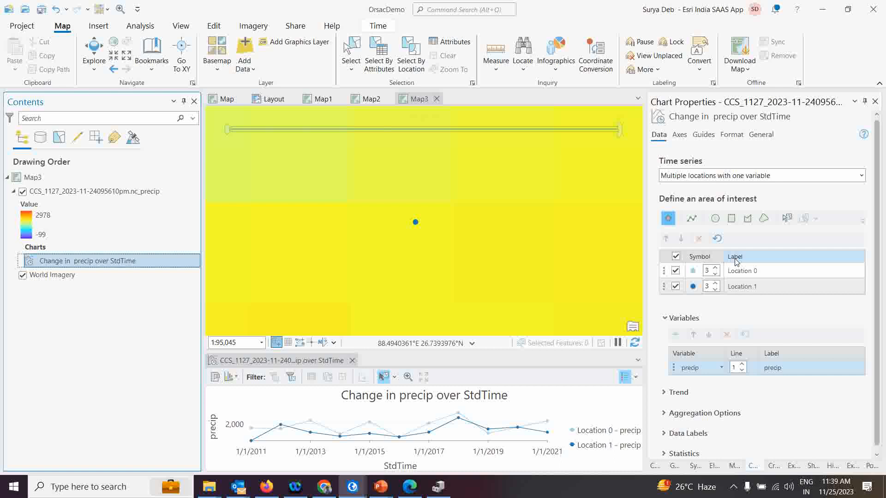
click(672, 393)
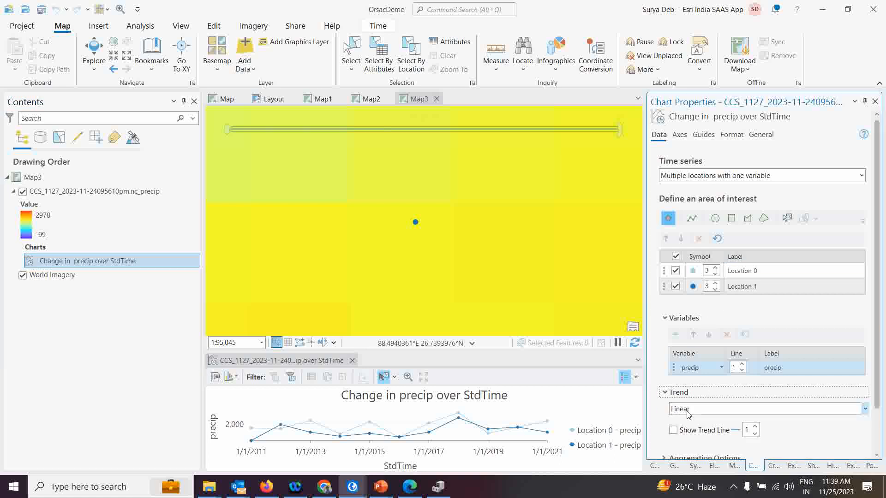
click(673, 430)
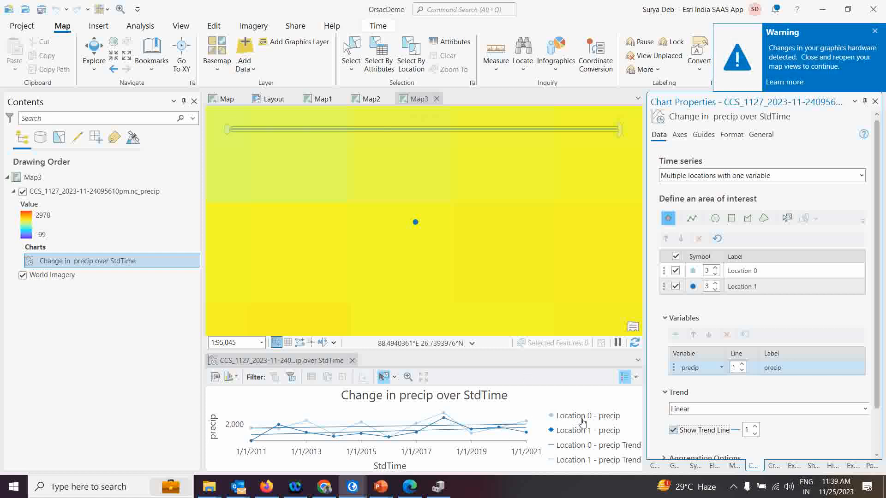
click(673, 431)
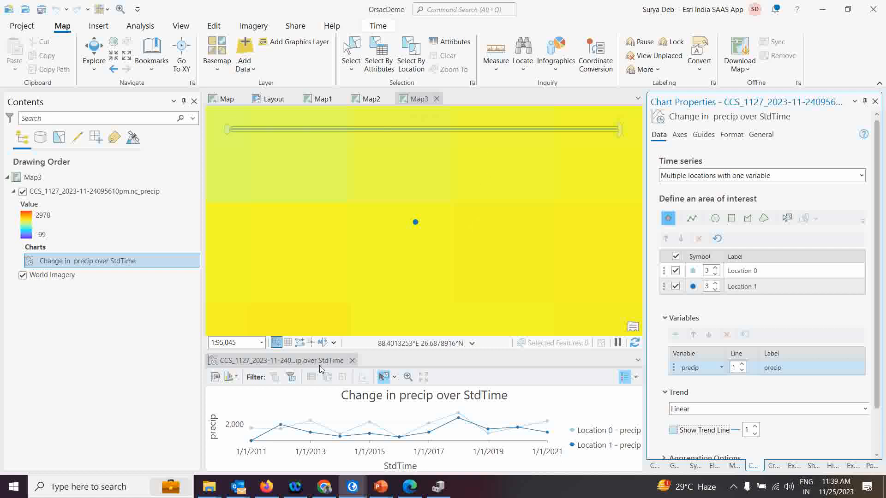
- Set up Aggregate Multidimensional Raster for the precip layer with the precip variable included, Ignore NoData off and Dimensionless on
click(71, 191)
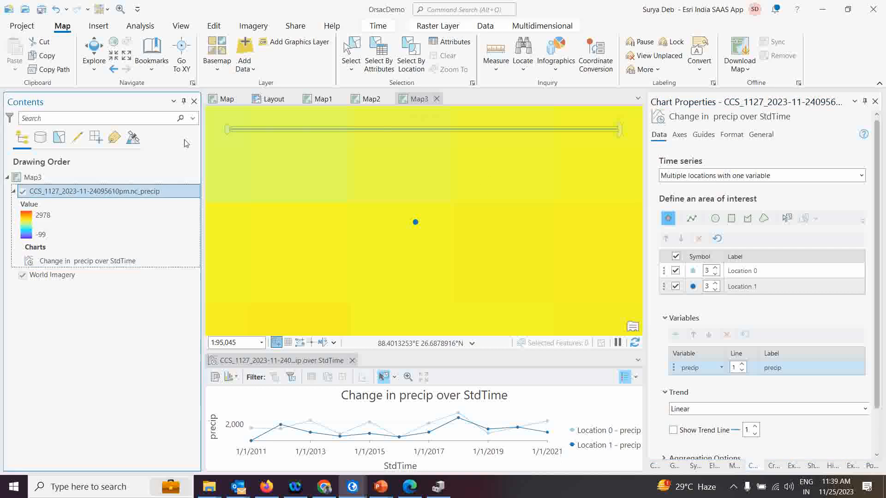
click(540, 26)
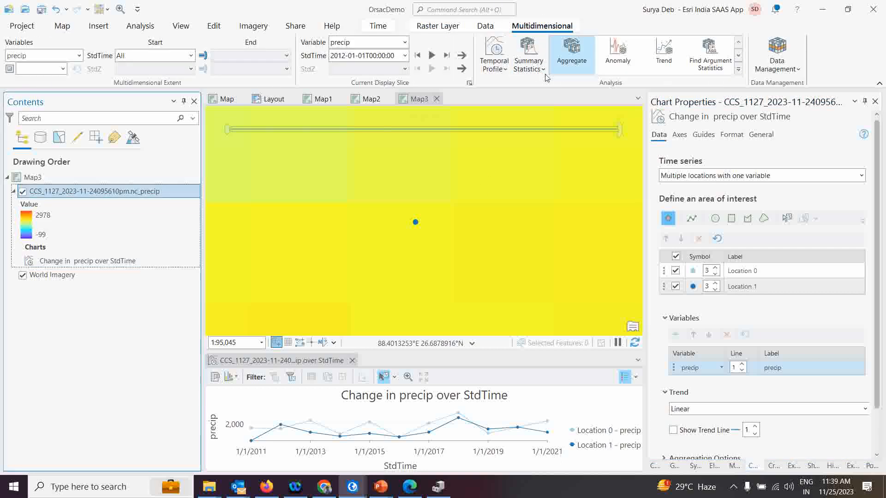
click(570, 59)
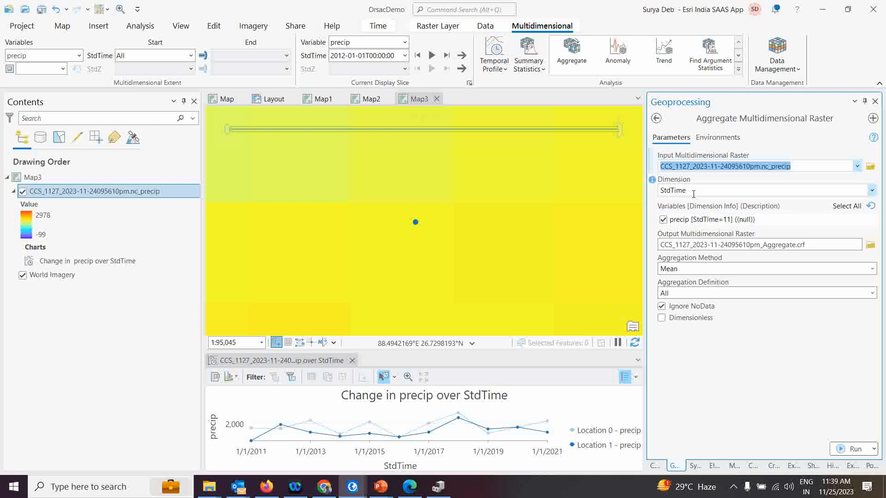
click(663, 221)
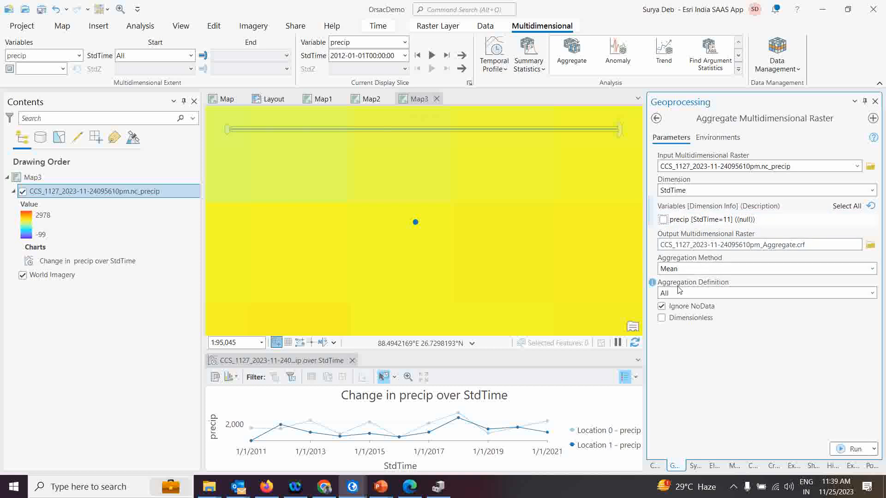
click(661, 308)
click(661, 318)
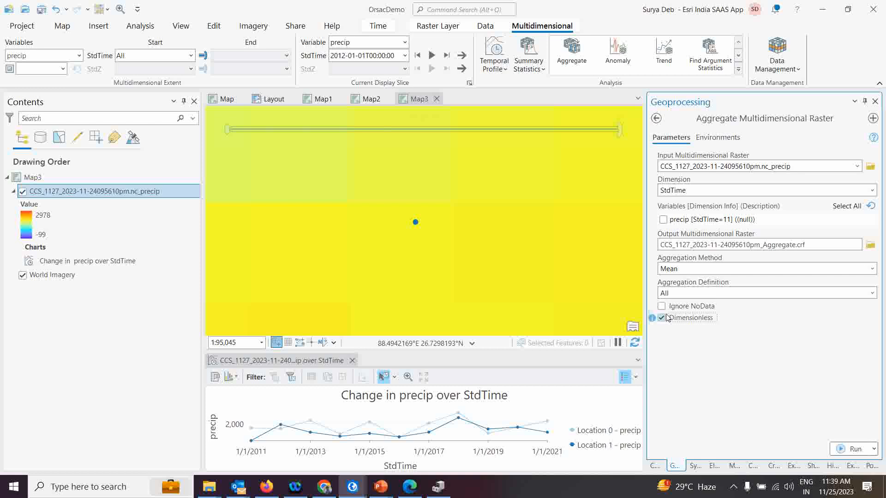
click(663, 220)
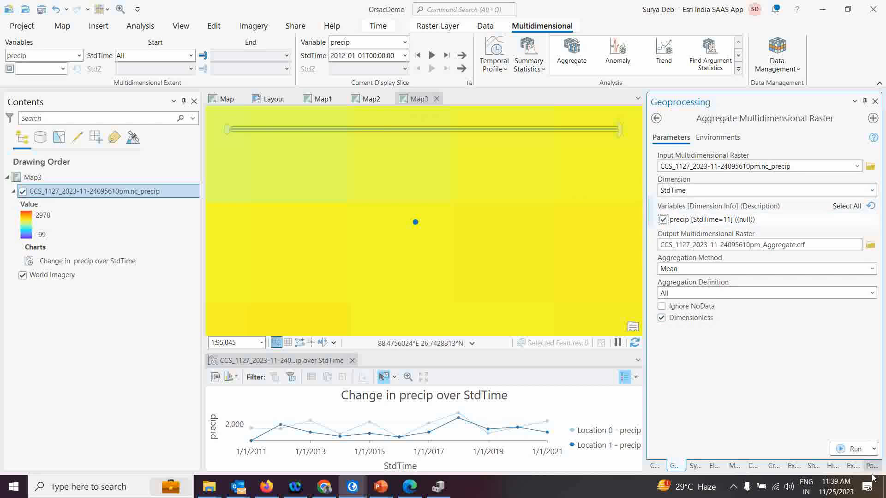
scroll(495, 239, down, 5)
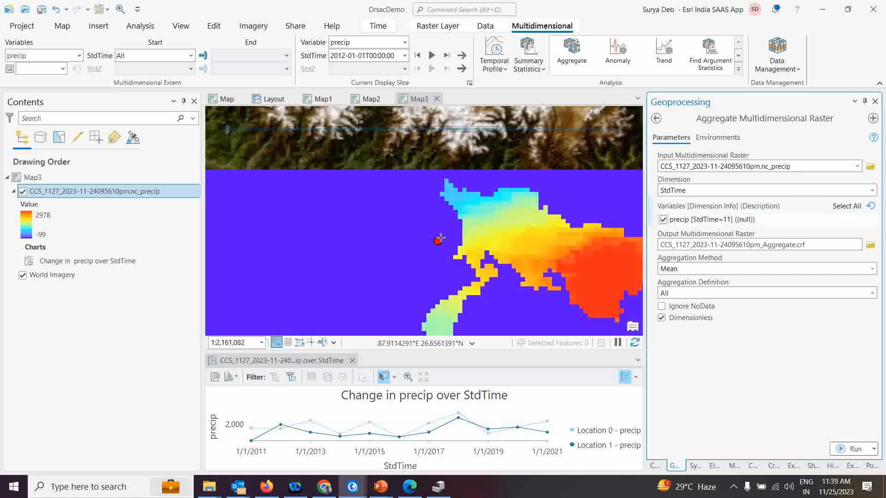
- Run Aggregate Multidimensional Raster on the precip layer along StdTime with the Mean method and the All definition
right_click(55, 191)
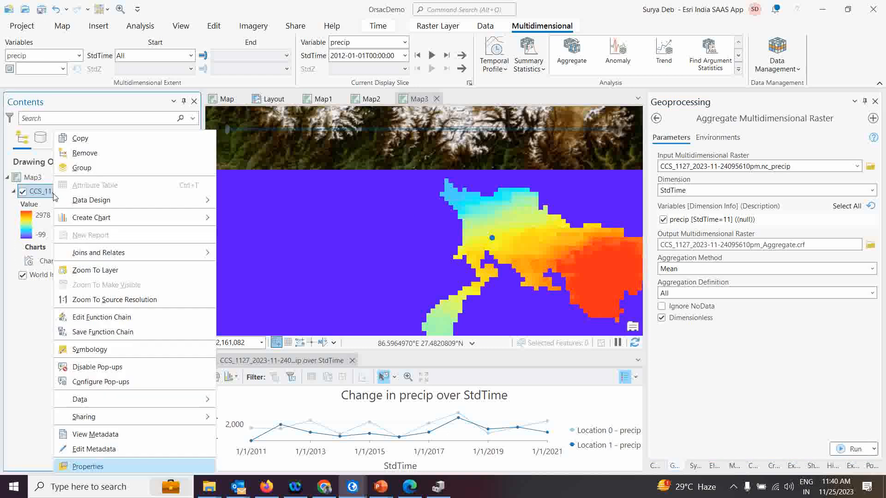
click(95, 270)
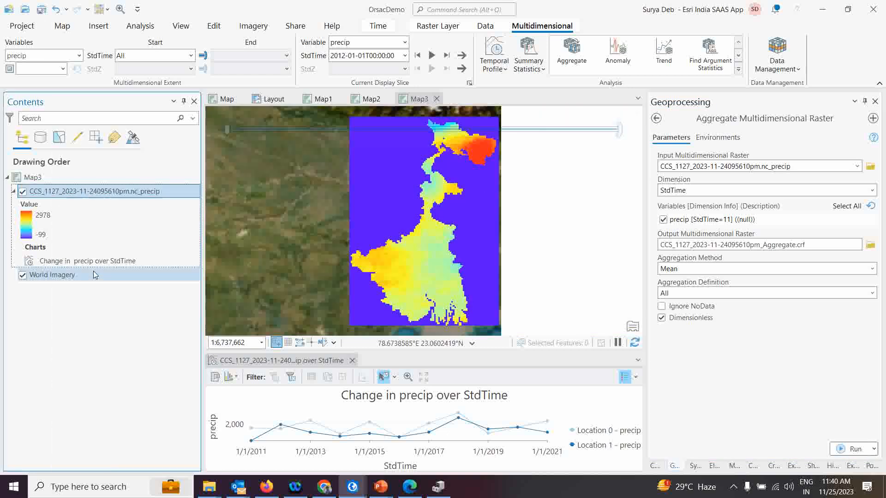
click(851, 449)
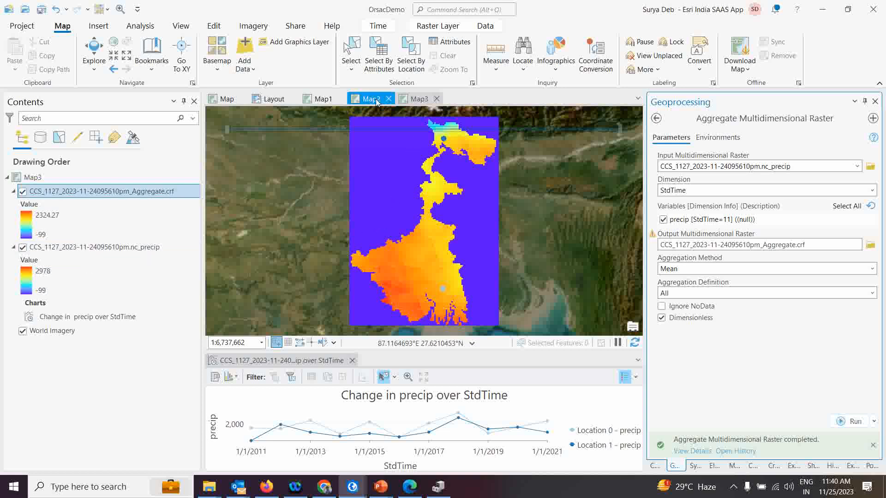
- Compare the aggregate raster in Map3 with the 10-year average raster in Map1, and close the Map2 view
click(319, 98)
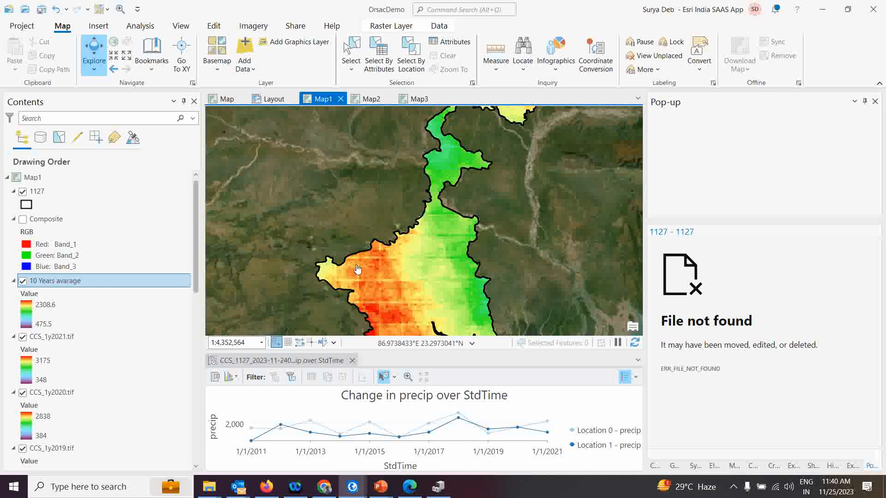
click(416, 98)
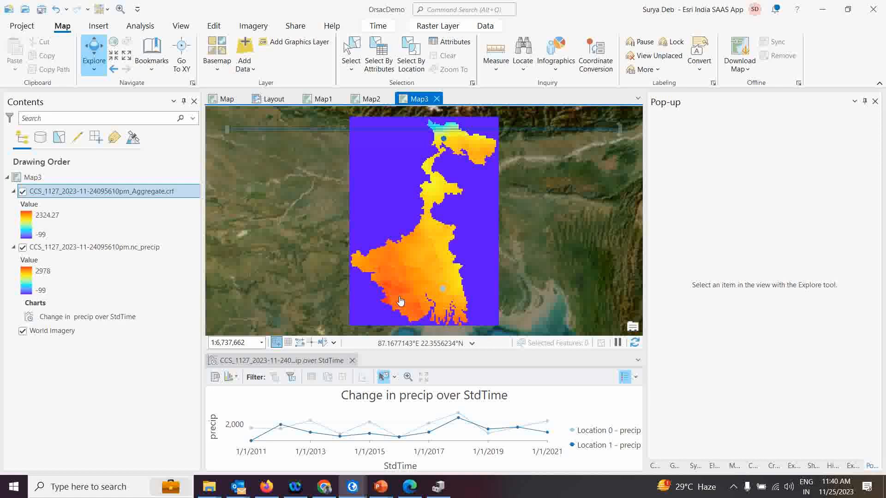
click(323, 99)
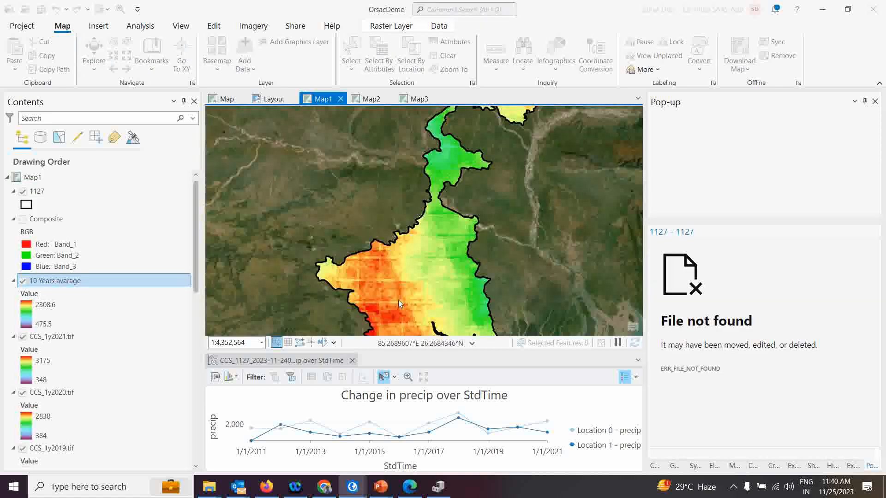
click(419, 100)
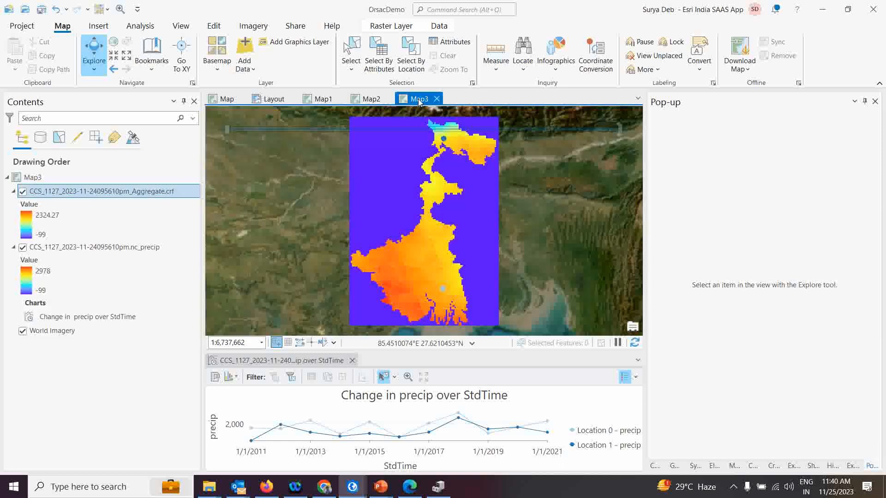
click(389, 99)
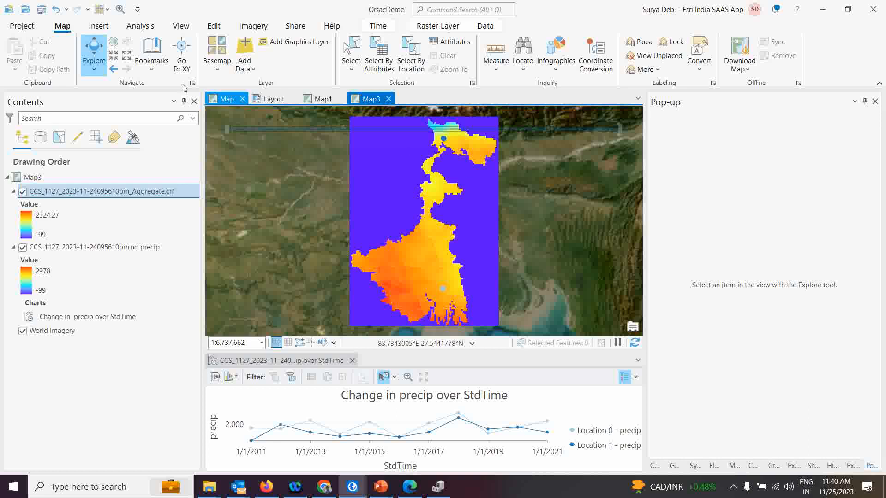
- Add the 1127.shp boundary from the tiff folder to Map3 and give it the bold black outline symbol without fill
click(244, 68)
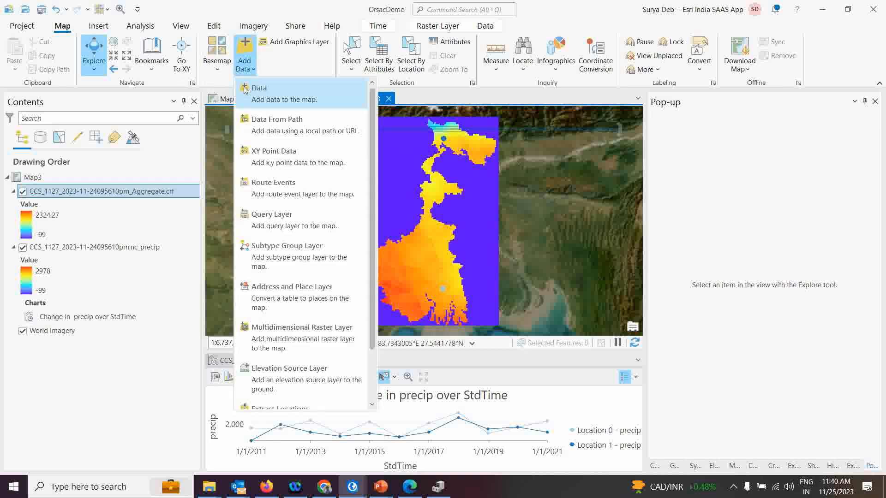
click(656, 467)
drag(706, 274, 473, 222)
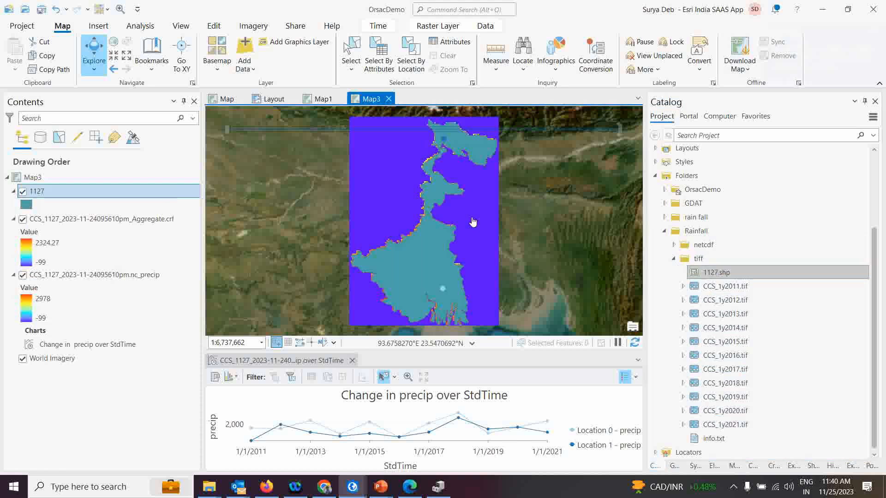
click(31, 204)
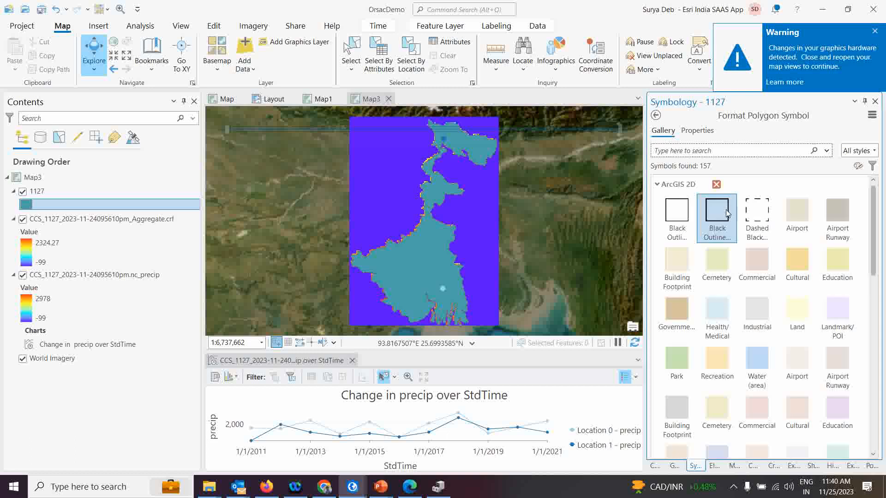
click(727, 213)
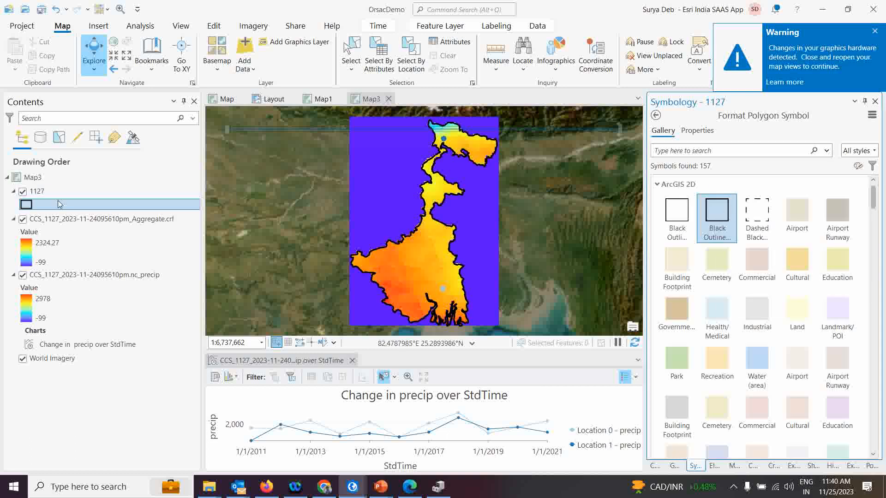
- Clip Map3's layers to the outline of the 1127 boundary layer in the map properties
right_click(33, 178)
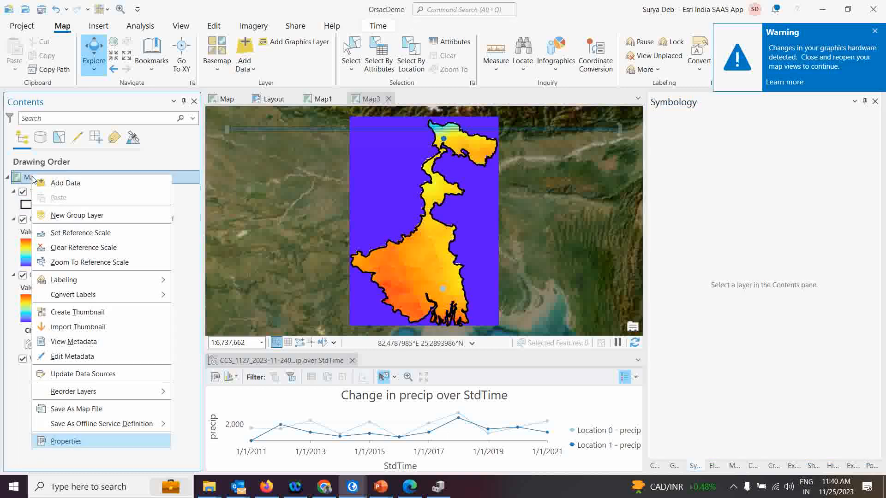
click(60, 443)
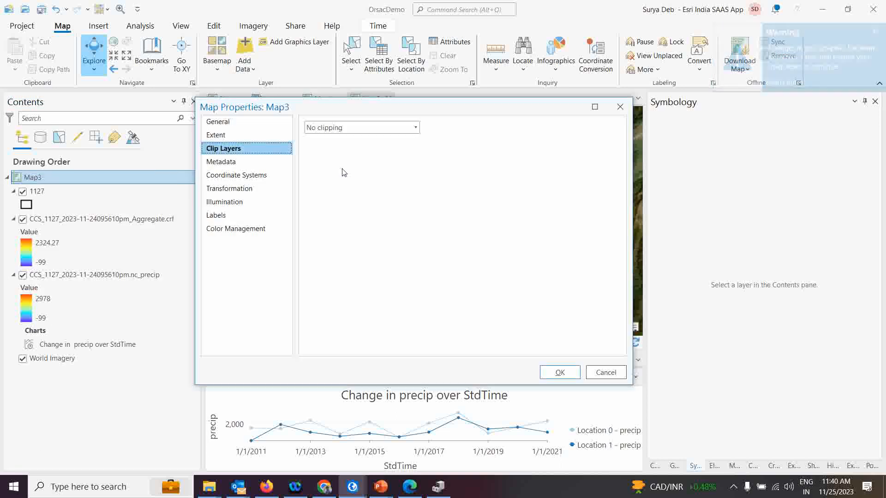
click(417, 129)
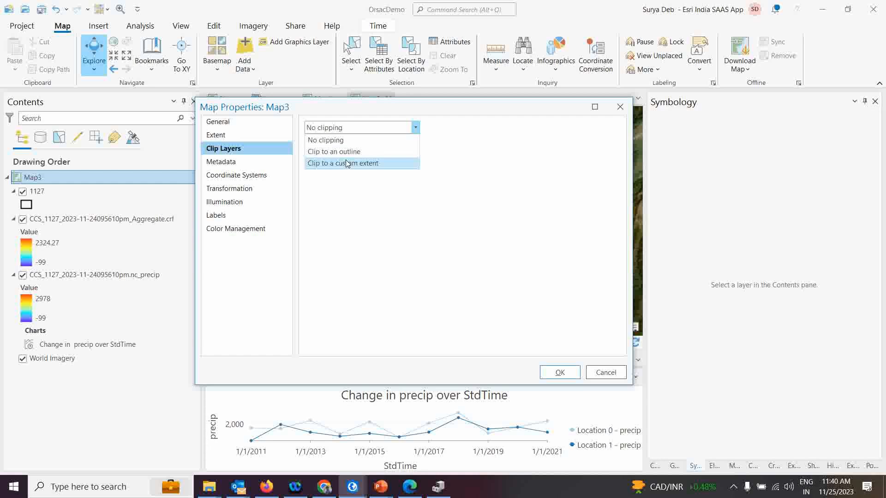
click(347, 152)
click(410, 167)
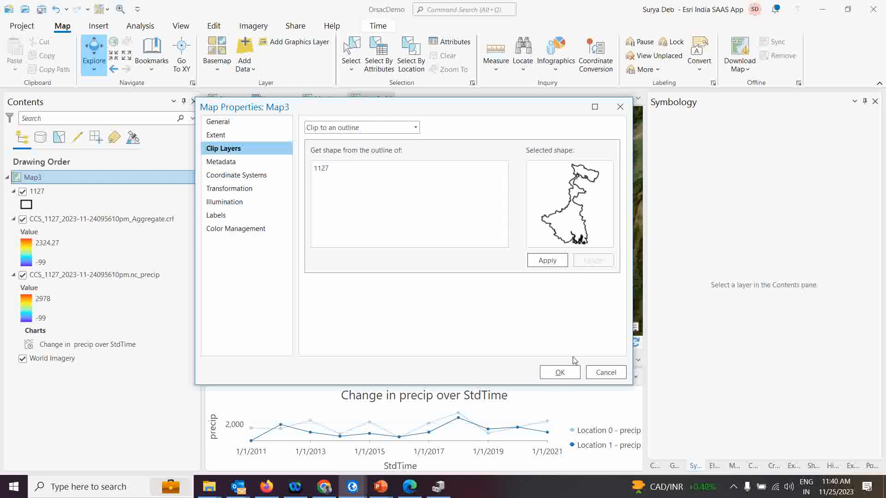
click(548, 261)
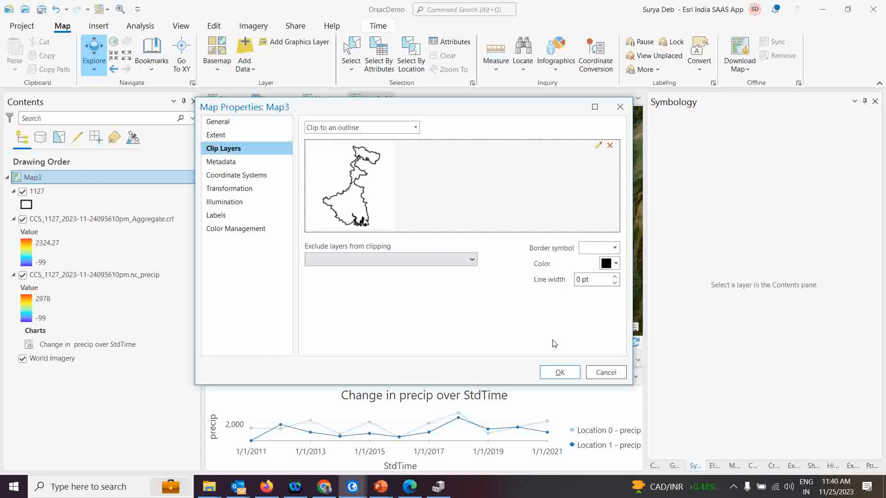
click(560, 371)
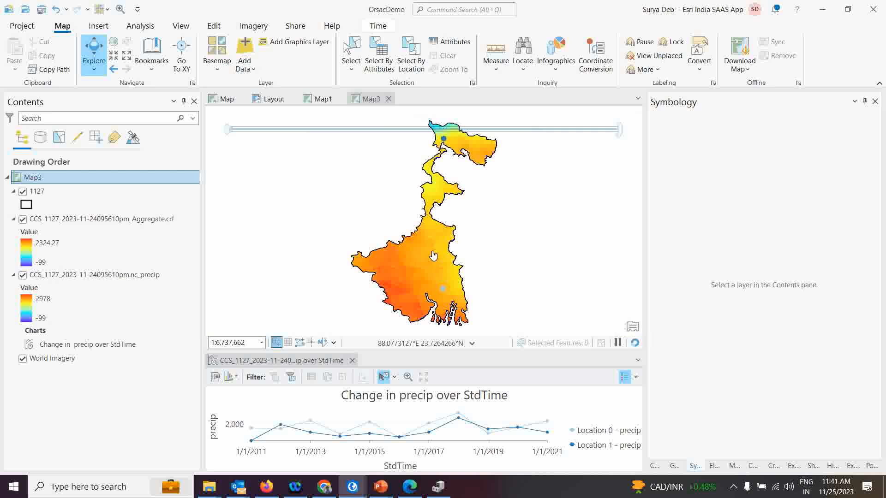
- Close the Change in precip over StdTime chart view so the aggregate raster fills the Map3 view
click(353, 361)
click(352, 362)
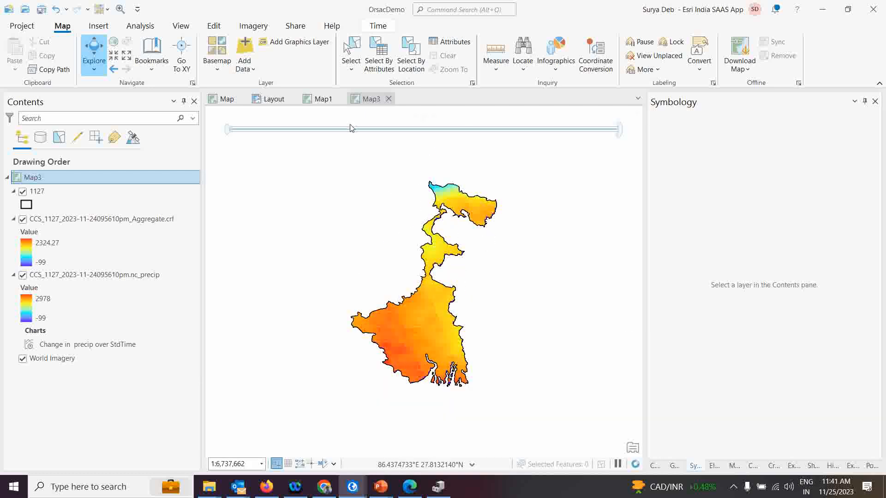
right_click(64, 224)
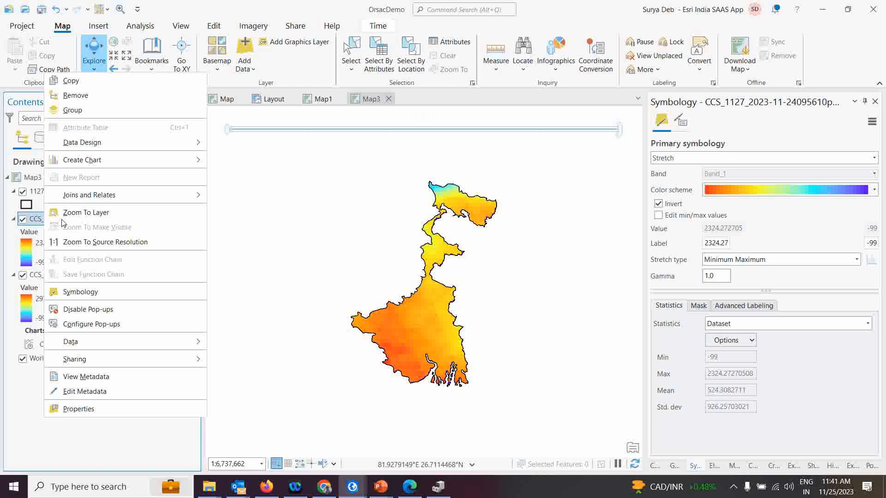
click(89, 212)
- Dock Map3 beside Map1 to compare the two average rainfall rasters, and regroup the views as tabs
click(359, 98)
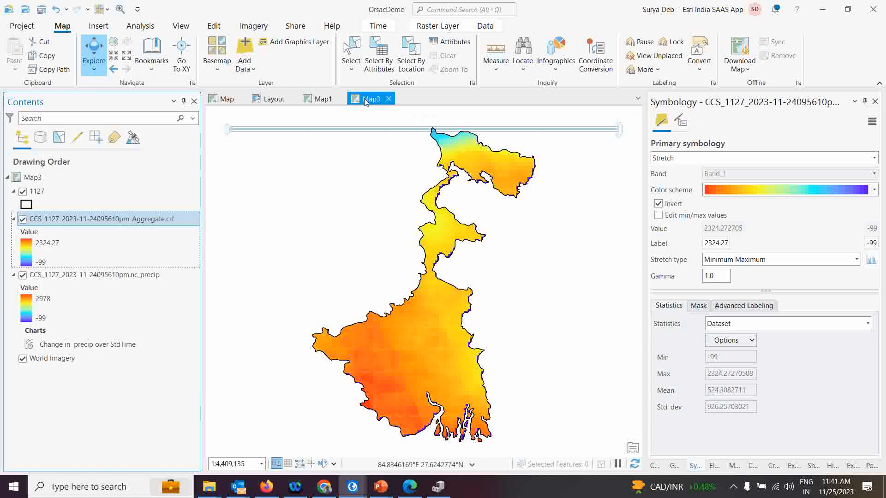
drag(364, 101, 451, 288)
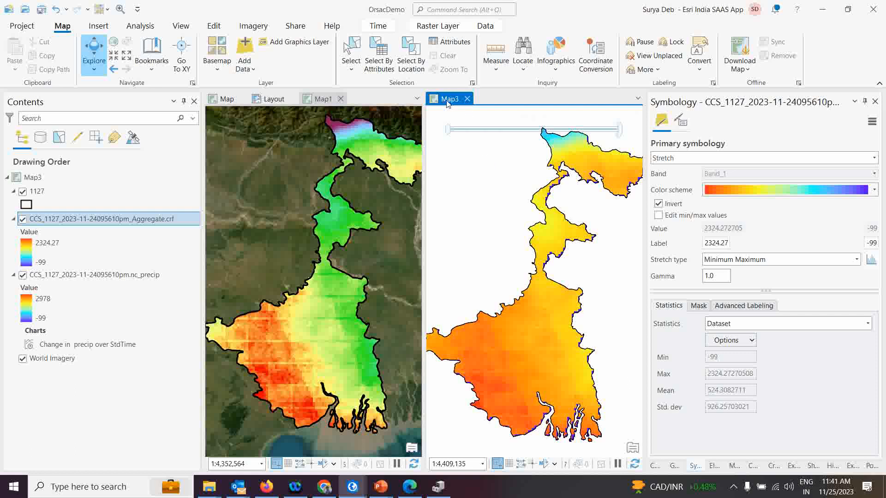
drag(447, 103, 317, 289)
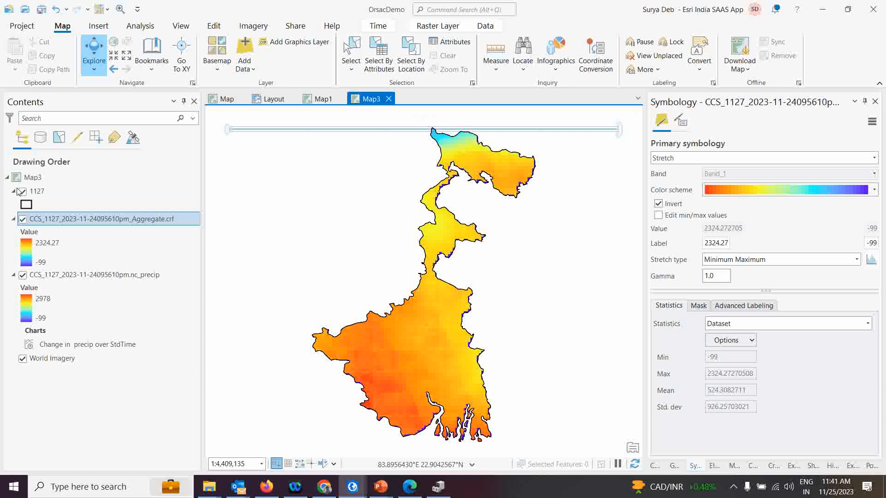
right_click(29, 179)
key(Up)
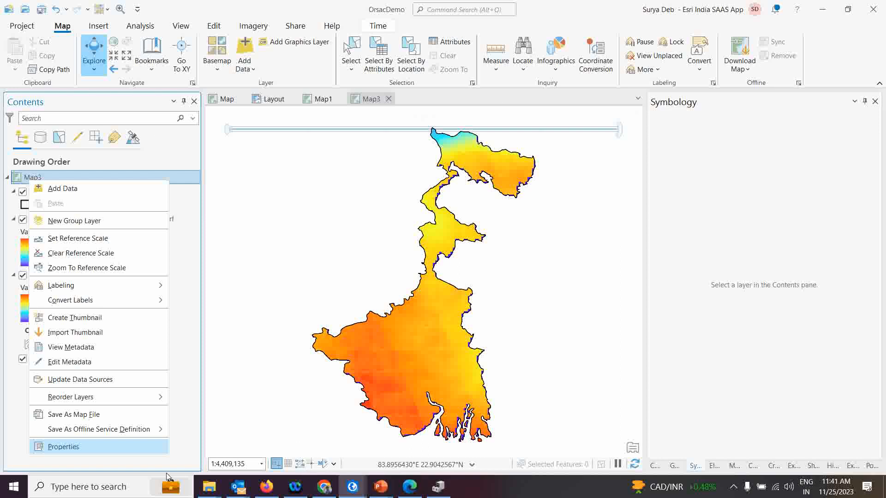
click(108, 489)
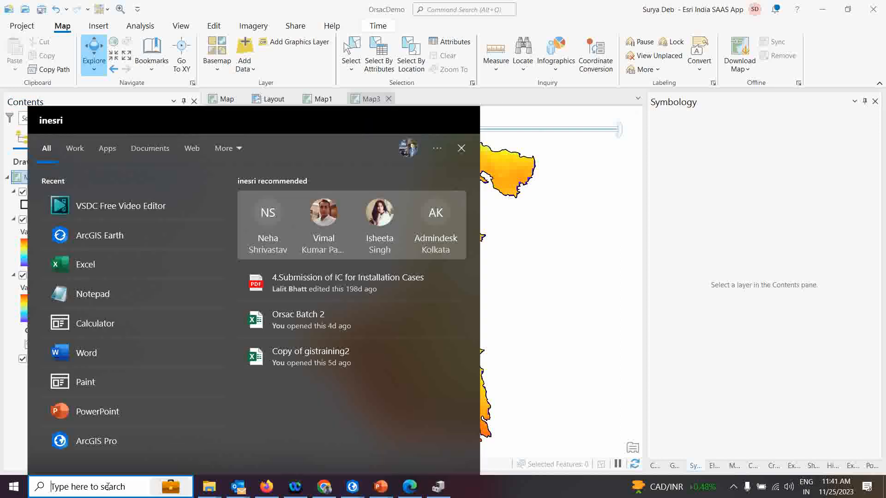
text(V)
click(87, 207)
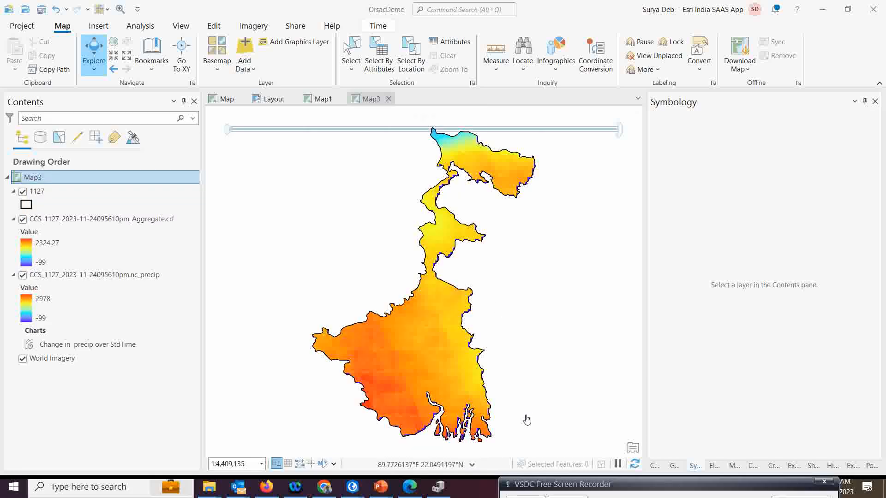
click(541, 249)
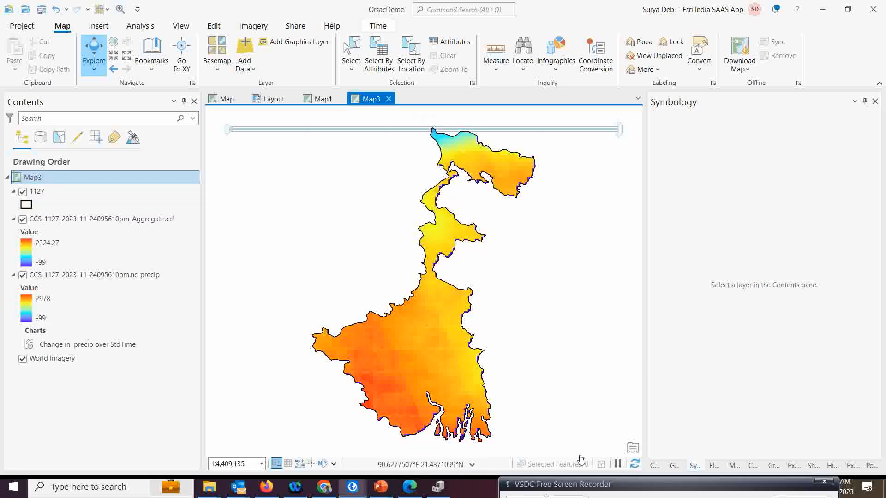
mouse_move(602, 473)
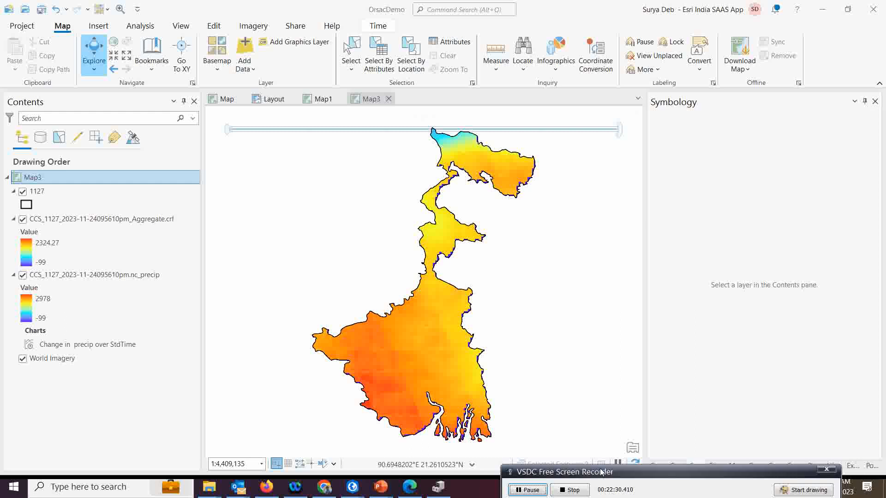